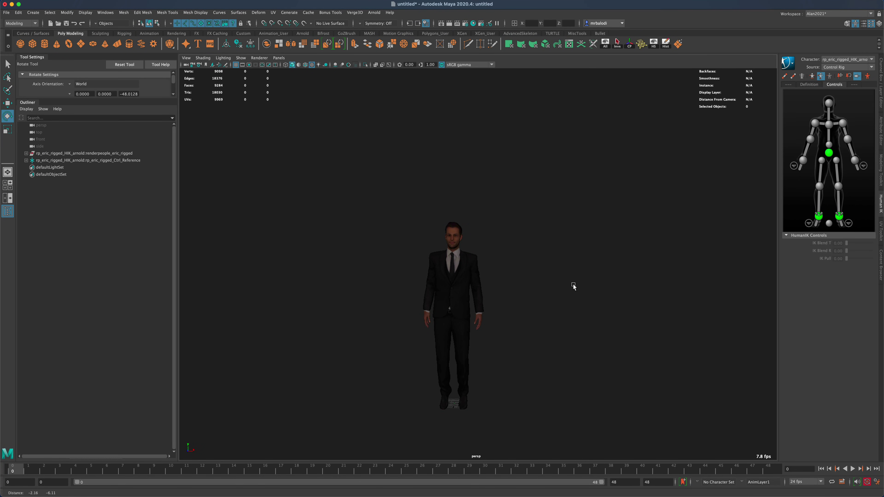
- Play the suited character's existing animation, view it from different angles and stop playback
{"action": "middle_click_drag", "start_coordinate": [568, 275], "coordinate": [570, 299], "text": "alt"}
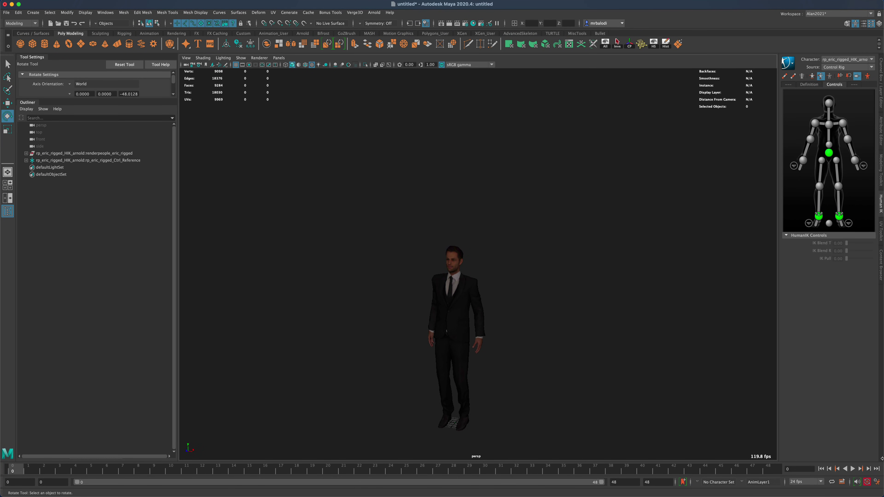
{"action": "key", "text": "alt+v"}
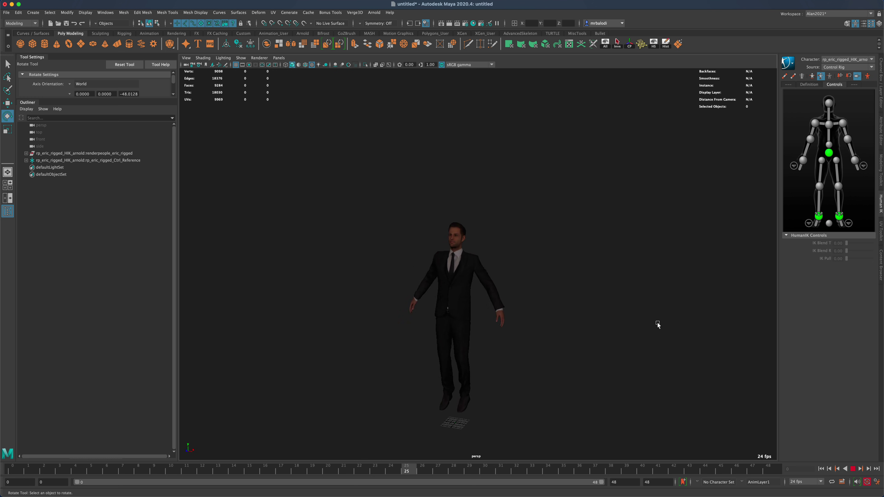
{"action": "mouse_move", "coordinate": [630, 336]}
{"action": "left_mouse_down", "text": "alt"}
{"action": "mouse_move", "coordinate": [693, 330]}
{"action": "mouse_move", "coordinate": [655, 339]}
{"action": "mouse_move", "coordinate": [511, 337]}
{"action": "mouse_move", "coordinate": [646, 334]}
{"action": "left_mouse_up", "text": "alt"}
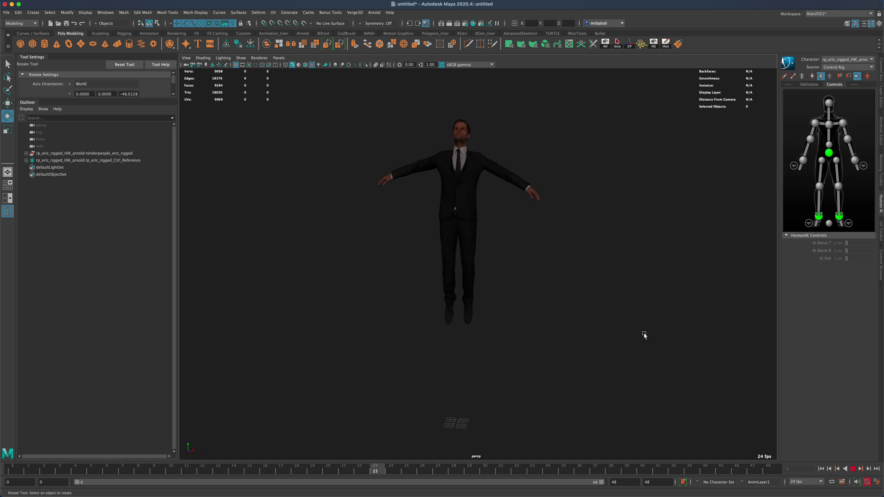
{"action": "key", "text": "Escape"}
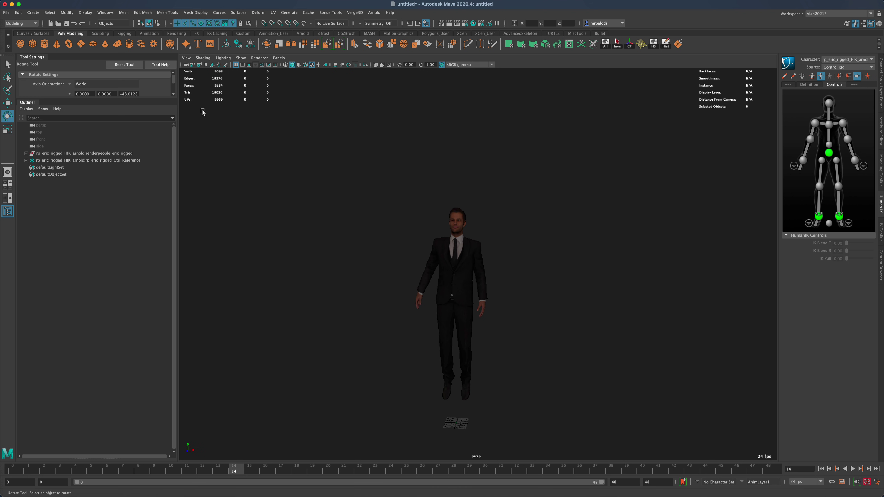
- Start a new empty scene without saving the changes to the current one
{"action": "left_click", "coordinate": [6, 13]}
{"action": "left_click", "coordinate": [21, 24]}
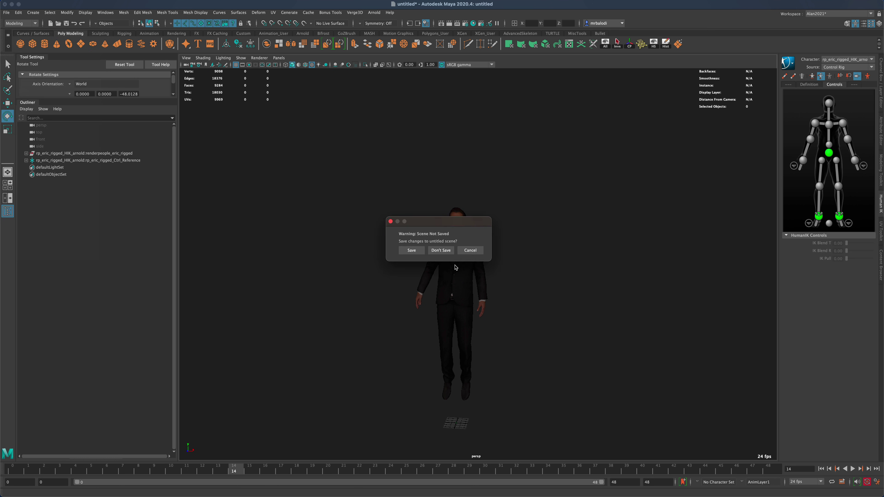
{"action": "left_click", "coordinate": [441, 250]}
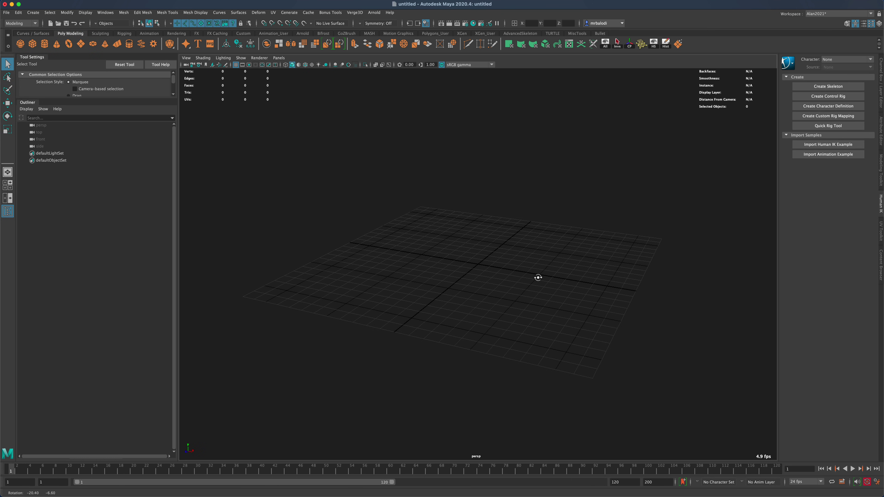
- Import the rp_eric_rigged_HIK character from the Content Browser's Examples > Animation > Rigs folder and put the browser away
{"action": "left_click_drag", "start_coordinate": [537, 277], "coordinate": [492, 274], "text": "alt"}
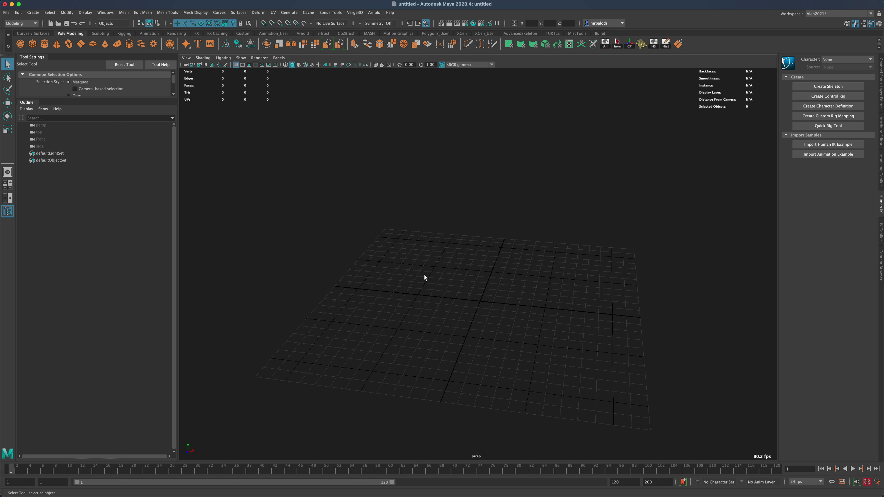
{"action": "left_click_drag", "start_coordinate": [424, 276], "coordinate": [312, 244], "text": "alt"}
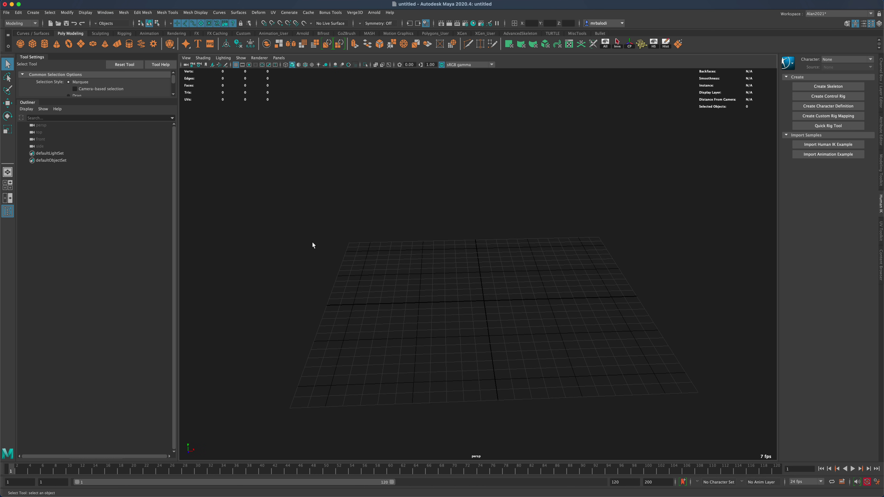
{"action": "left_click_drag", "start_coordinate": [346, 292], "coordinate": [416, 296], "text": "alt"}
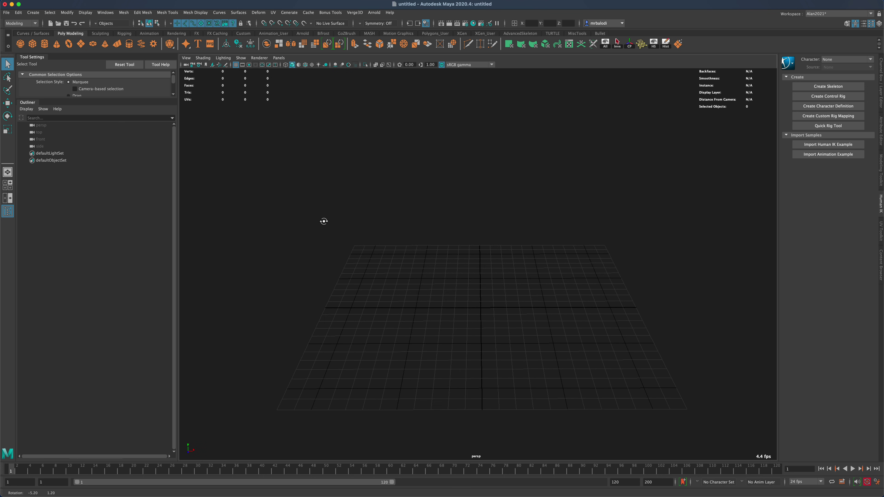
{"action": "left_click", "coordinate": [105, 12]}
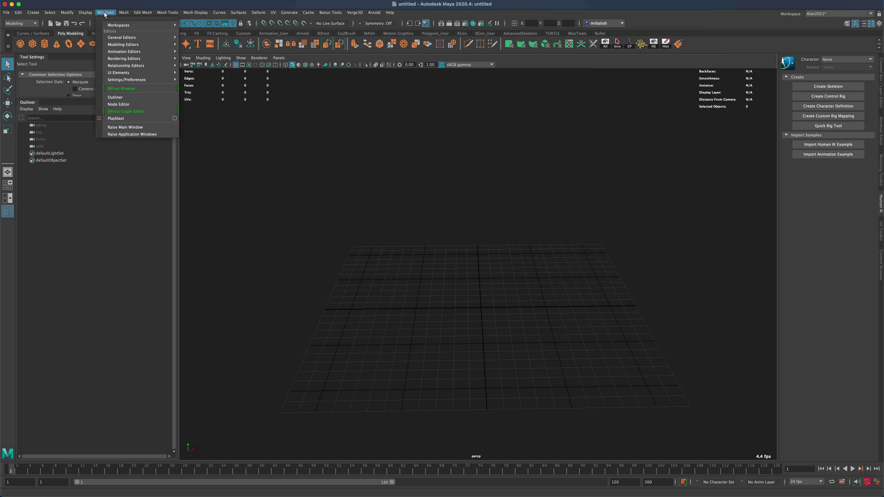
{"action": "mouse_move", "coordinate": [125, 39]}
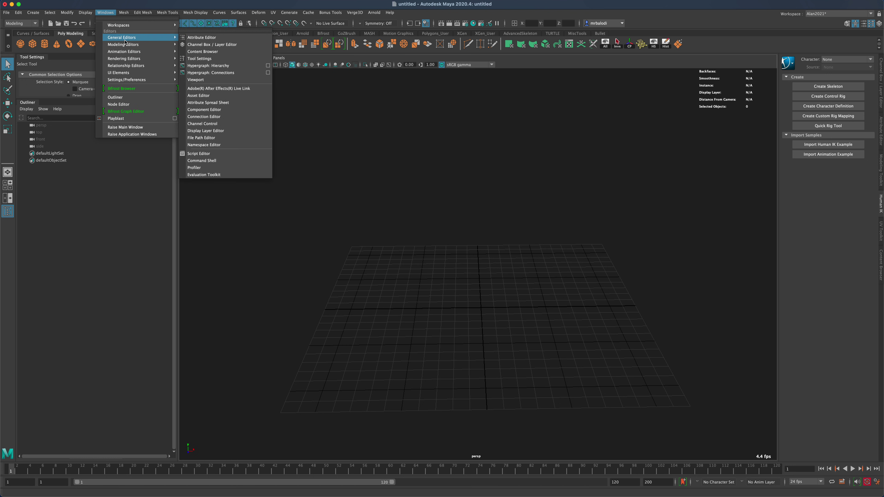
{"action": "left_click", "coordinate": [203, 51]}
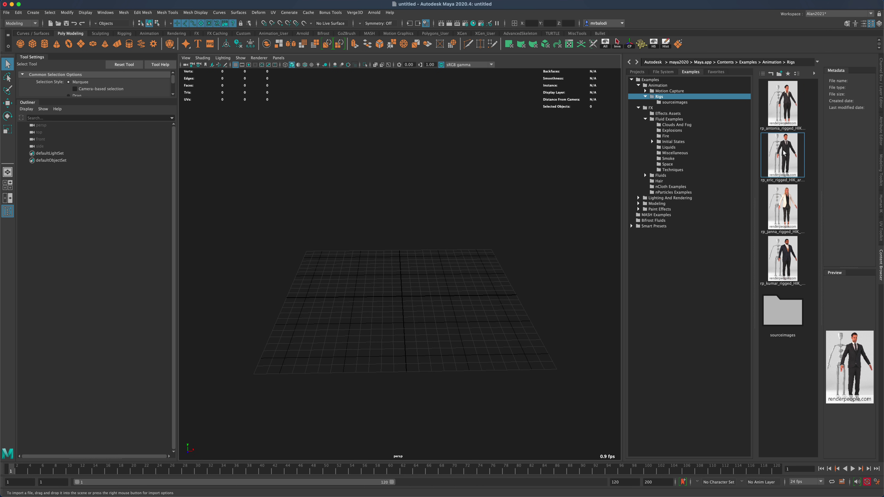
{"action": "left_click_drag", "start_coordinate": [785, 152], "coordinate": [422, 263]}
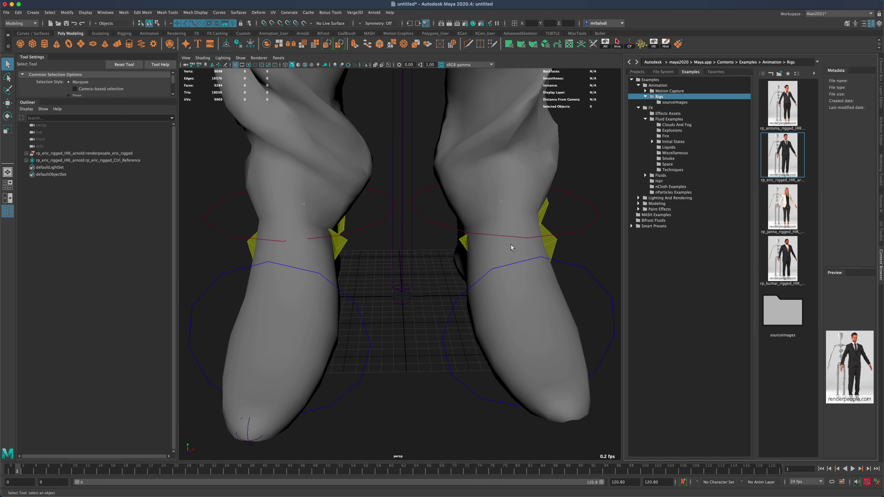
{"action": "left_click", "coordinate": [881, 271]}
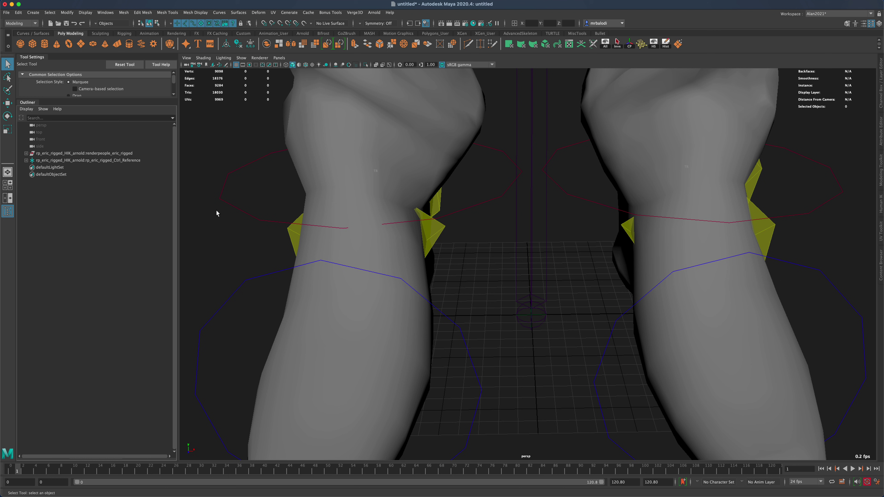
- Select the renderpeople_eric_rigged group in the Outliner and frame the whole character in the viewport
{"action": "left_click", "coordinate": [8, 212]}
{"action": "left_click", "coordinate": [7, 212]}
{"action": "left_click", "coordinate": [6, 212]}
{"action": "left_click", "coordinate": [7, 212]}
{"action": "left_click", "coordinate": [45, 152]}
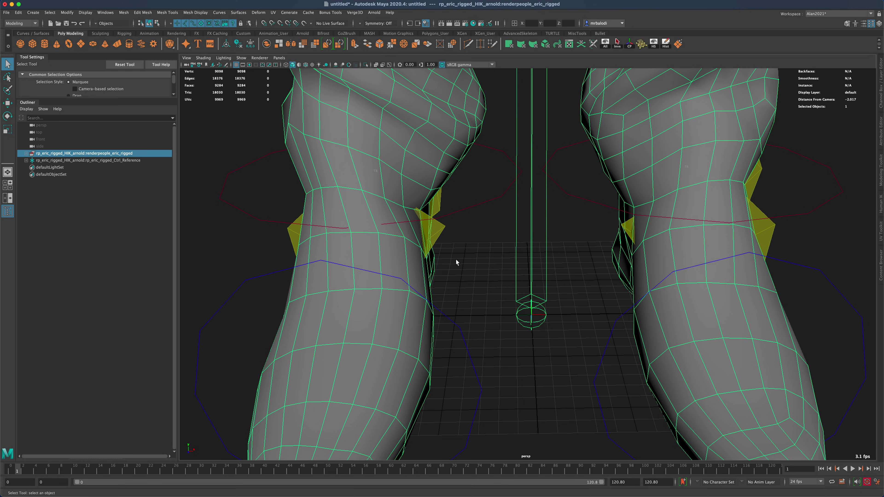
{"action": "key", "text": "f"}
{"action": "left_click_drag", "start_coordinate": [447, 263], "coordinate": [764, 260], "text": "alt"}
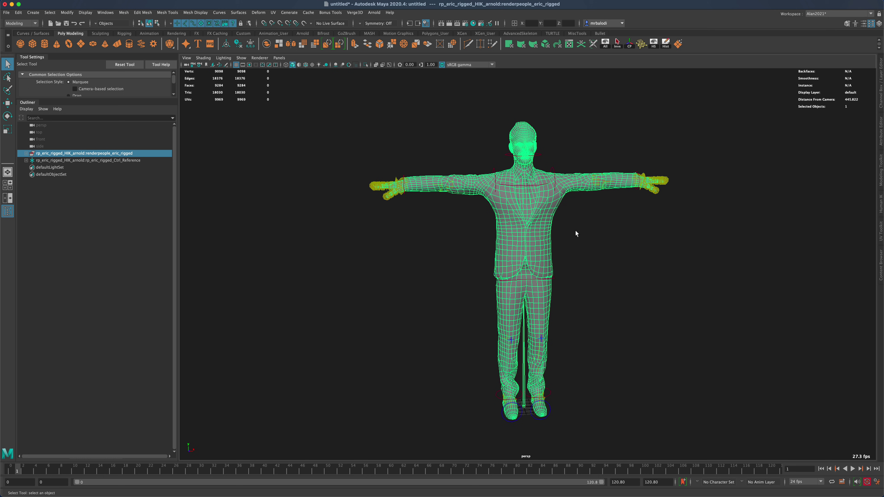
- Show the character with textures and scene lighting in the viewport and clear the selection
{"action": "left_click", "coordinate": [312, 65]}
{"action": "left_click", "coordinate": [355, 170]}
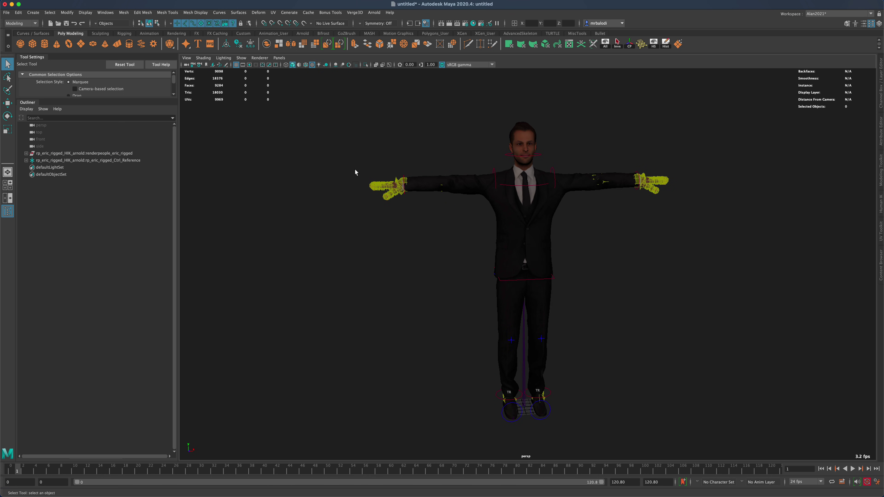
{"action": "mouse_move", "coordinate": [437, 242]}
{"action": "left_mouse_down", "text": "alt"}
{"action": "mouse_move", "coordinate": [391, 241]}
{"action": "mouse_move", "coordinate": [483, 241]}
{"action": "mouse_move", "coordinate": [422, 241]}
{"action": "mouse_move", "coordinate": [446, 244]}
{"action": "left_mouse_up", "text": "alt"}
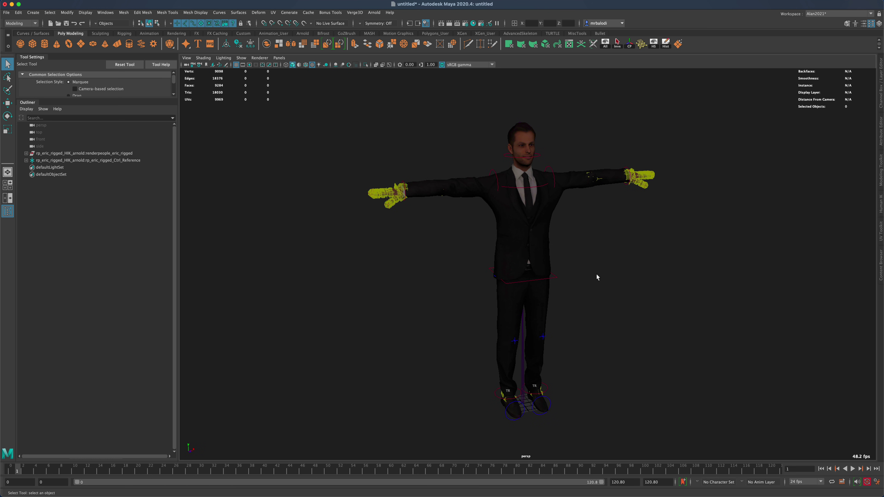
{"action": "left_click_drag", "start_coordinate": [595, 277], "coordinate": [581, 277], "text": "alt"}
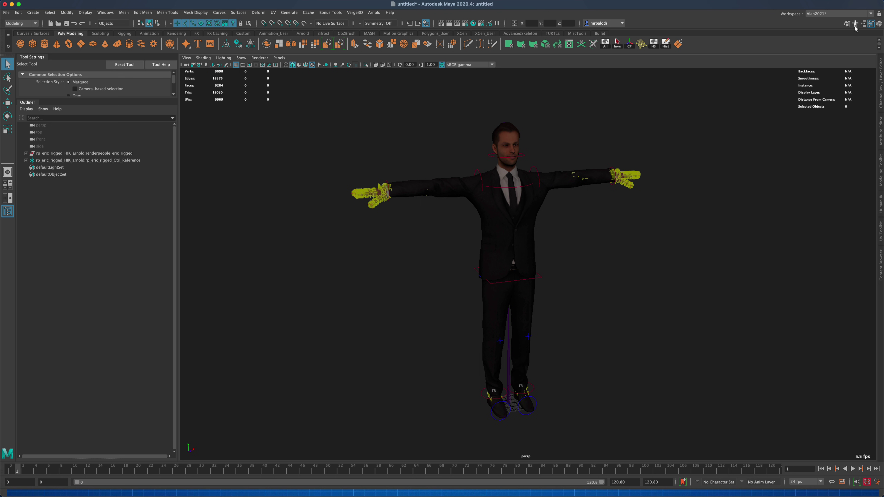
- Show the HumanIK character controls for the imported rig beside the viewport
{"action": "left_click", "coordinate": [880, 206]}
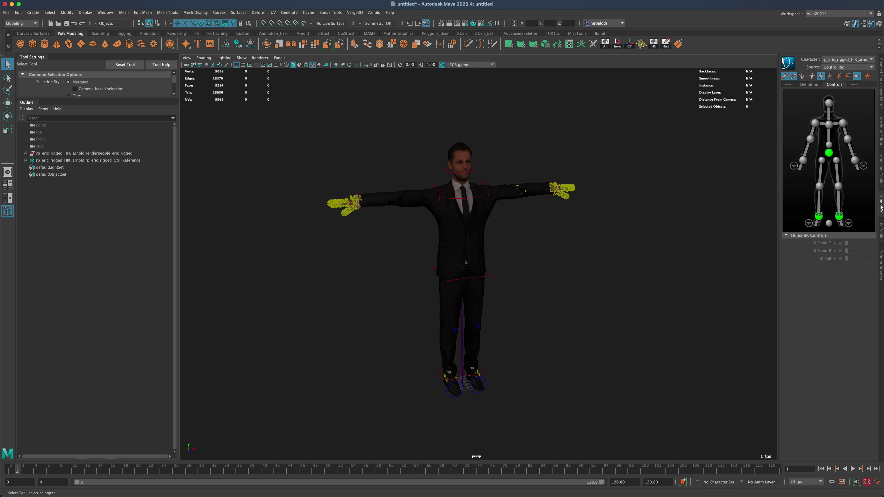
{"action": "left_click", "coordinate": [855, 24]}
{"action": "left_click", "coordinate": [855, 24]}
{"action": "scroll", "coordinate": [619, 290], "scroll_direction": "up", "scroll_amount": 2}
{"action": "mouse_move", "coordinate": [613, 296]}
{"action": "left_mouse_down", "text": "alt"}
{"action": "mouse_move", "coordinate": [637, 293]}
{"action": "mouse_move", "coordinate": [629, 292]}
{"action": "left_mouse_up", "text": "alt"}
{"action": "middle_click_drag", "start_coordinate": [593, 294], "coordinate": [608, 293], "text": "alt"}
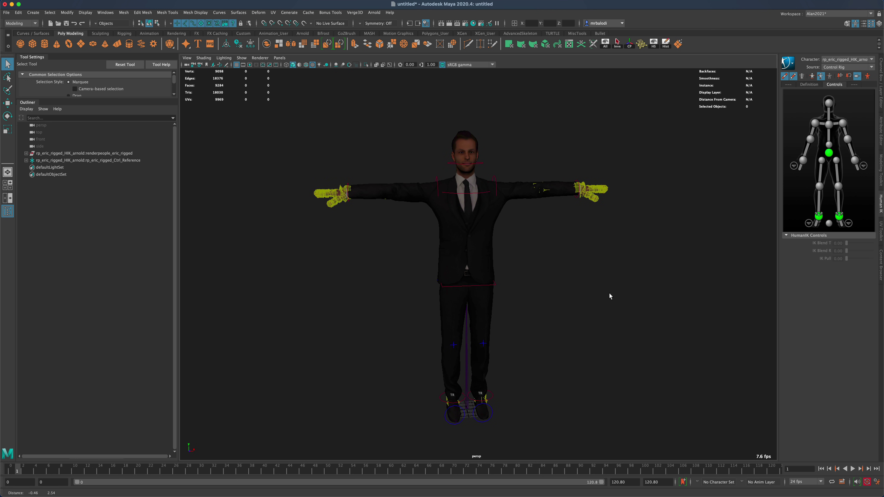
{"action": "left_click_drag", "start_coordinate": [608, 293], "coordinate": [616, 292], "text": "alt"}
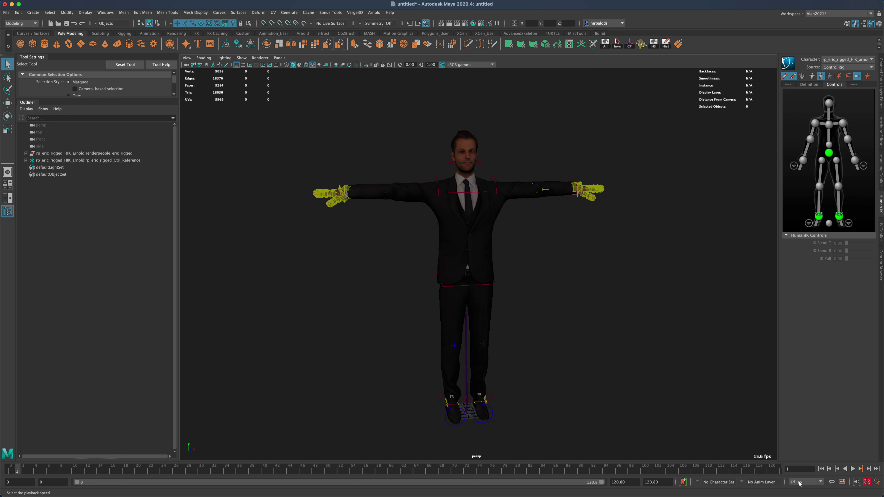
- Set the end of the animation range to frame 48
{"action": "left_click", "coordinate": [651, 481]}
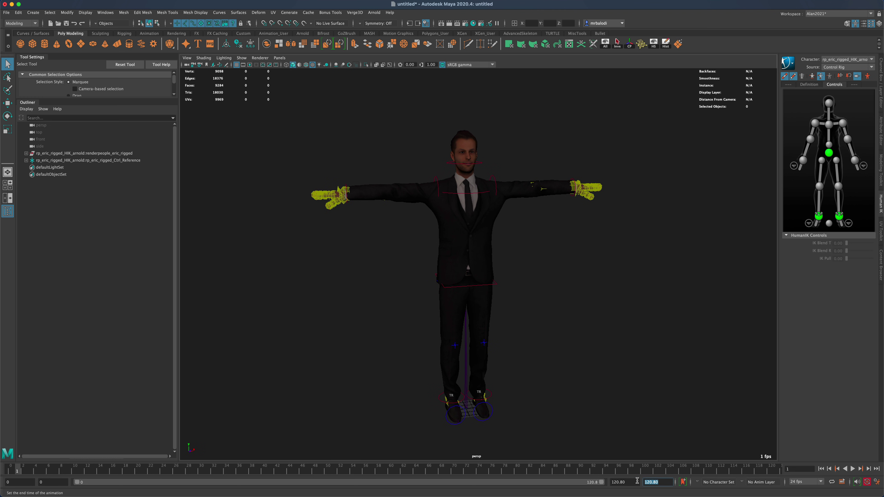
{"action": "type", "text": "48"}
{"action": "key", "text": "Return"}
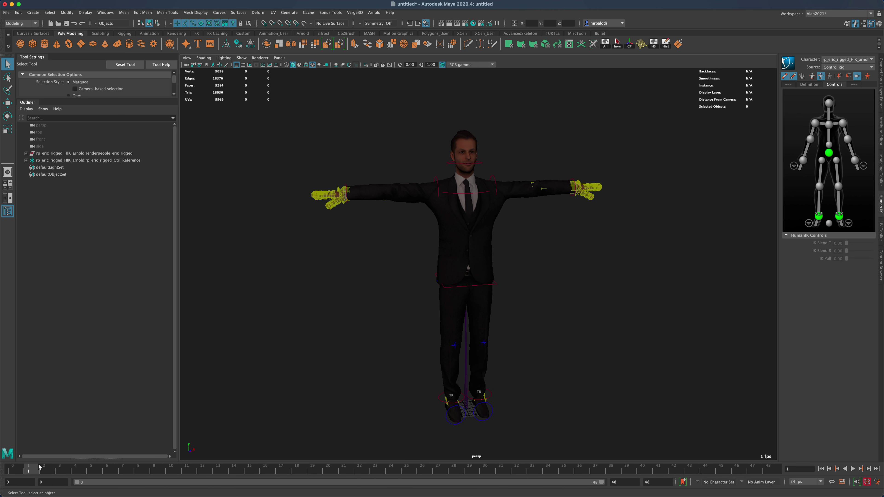
- Scrub and play through the timeline, stop playback and return to frame 0
{"action": "left_click", "coordinate": [11, 471]}
{"action": "left_click_drag", "start_coordinate": [10, 471], "coordinate": [500, 470]}
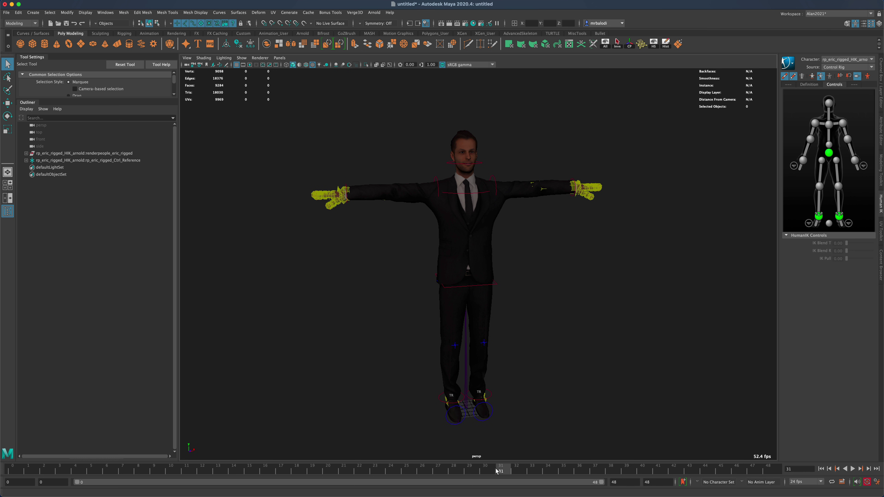
{"action": "left_click", "coordinate": [821, 469]}
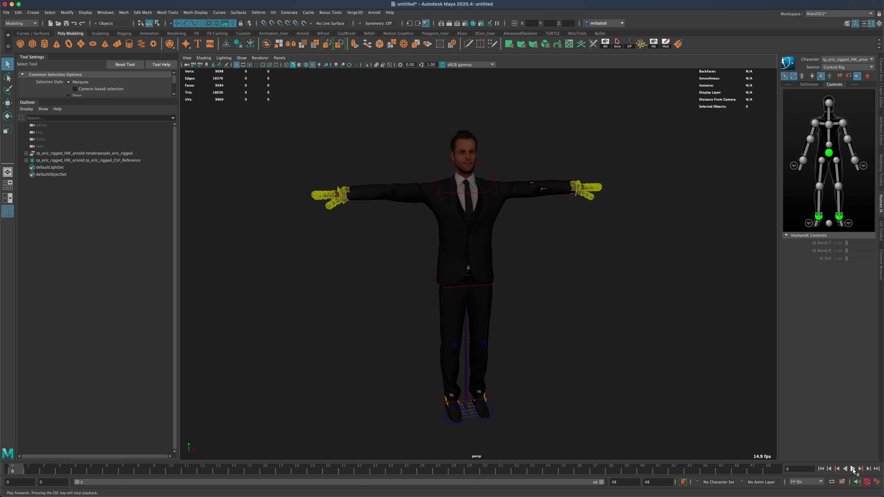
{"action": "left_click", "coordinate": [853, 468]}
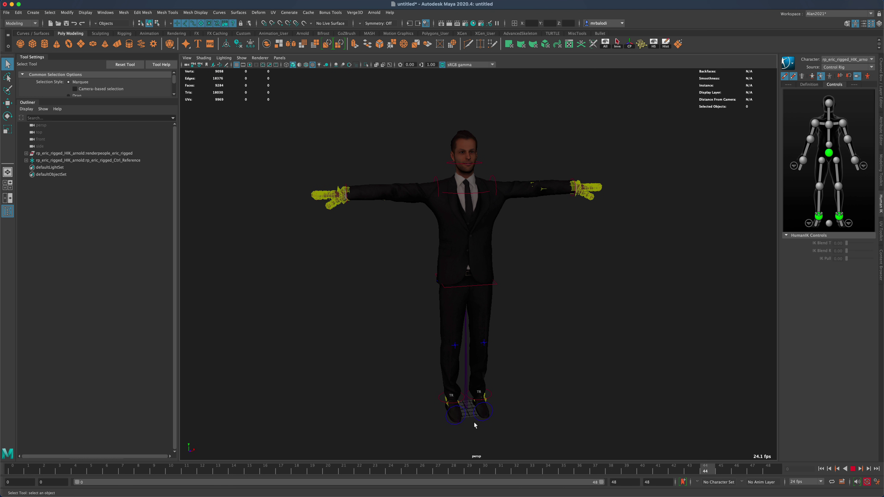
{"action": "left_click", "coordinate": [826, 469]}
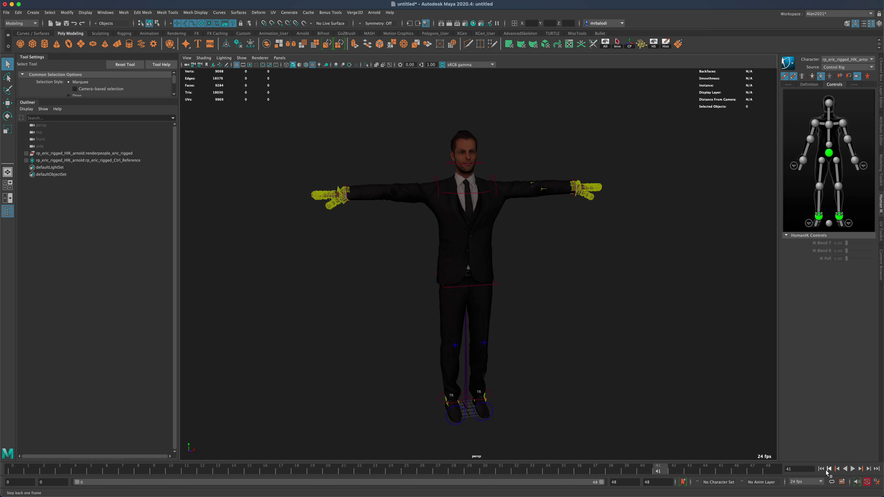
{"action": "left_click", "coordinate": [821, 469]}
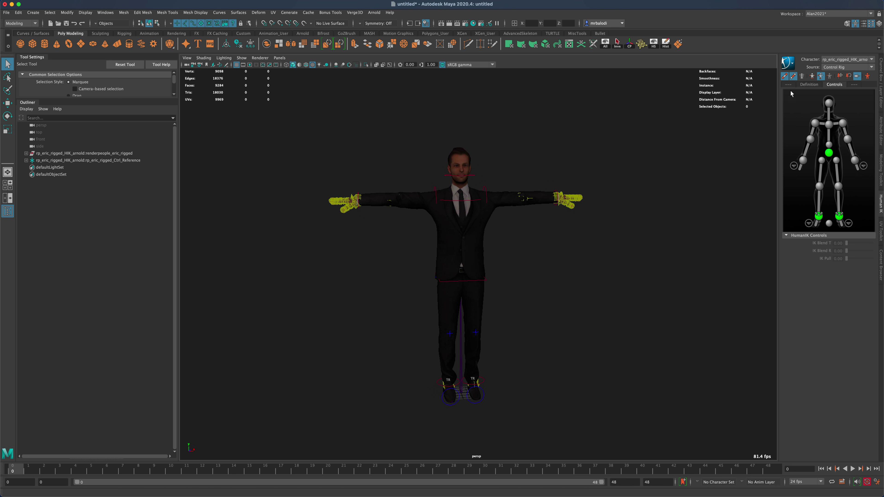
- Hide the FK skeleton display on the character's HumanIK rig
{"action": "left_click", "coordinate": [793, 78]}
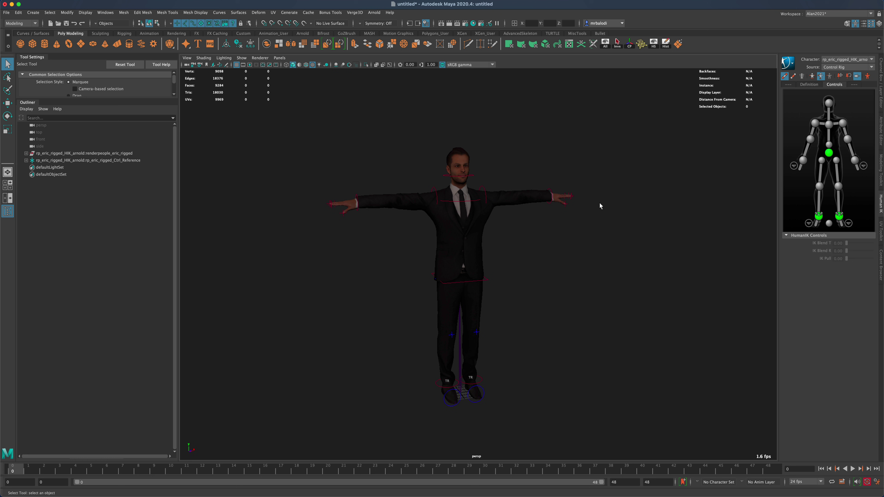
{"action": "left_click_drag", "start_coordinate": [600, 205], "coordinate": [602, 216], "text": "alt"}
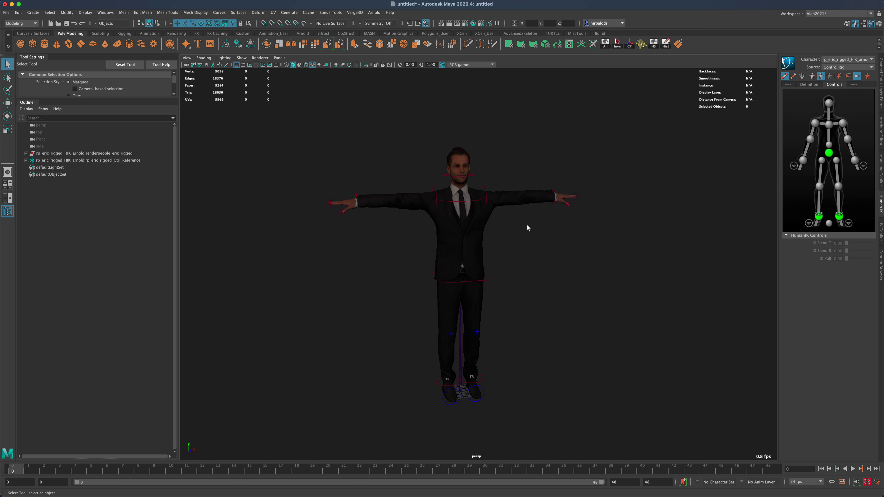
{"action": "left_click_drag", "start_coordinate": [527, 226], "coordinate": [526, 226], "text": "alt"}
- Toggle the IK effector display repeatedly to examine it on the body, and select the left wrist effector
{"action": "left_click", "coordinate": [785, 77]}
{"action": "left_click", "coordinate": [785, 77]}
{"action": "left_click", "coordinate": [785, 77]}
{"action": "left_click", "coordinate": [785, 77]}
{"action": "left_click", "coordinate": [785, 78]}
{"action": "left_click", "coordinate": [785, 77]}
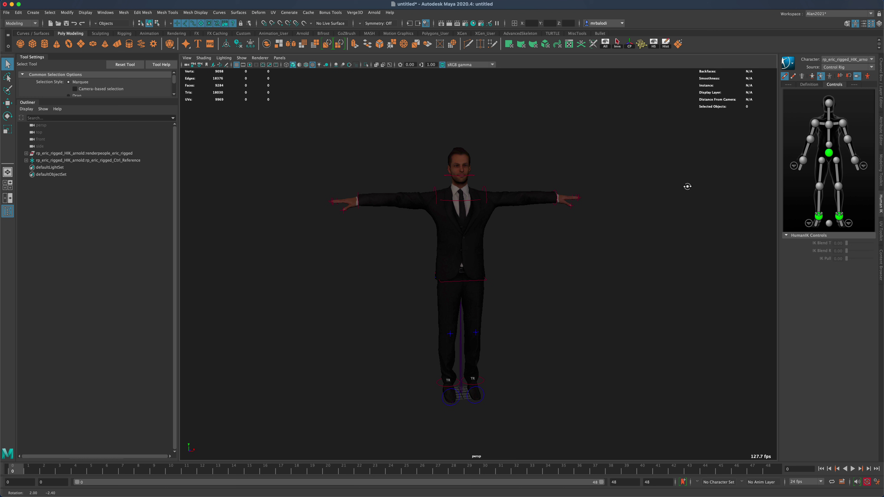
{"action": "left_click", "coordinate": [558, 191]}
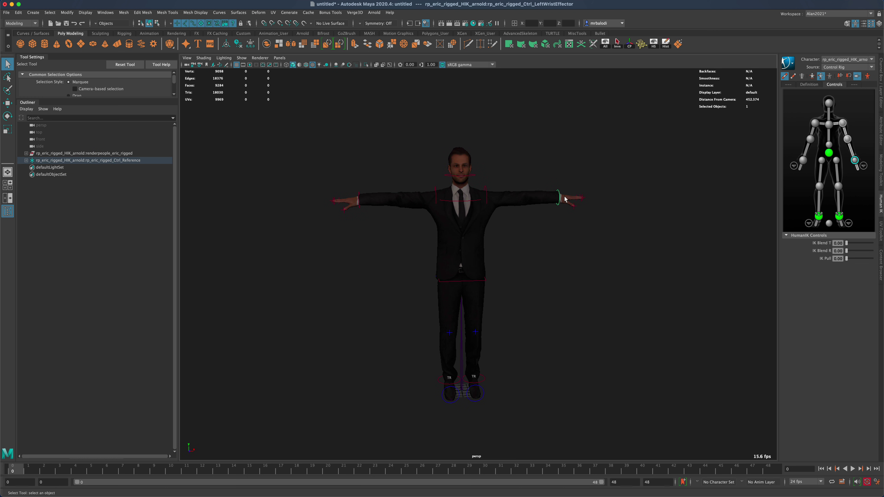
- Show the FK skeleton in place of the IK effectors and display its joints through the mesh with X-ray joints
{"action": "left_click", "coordinate": [793, 77]}
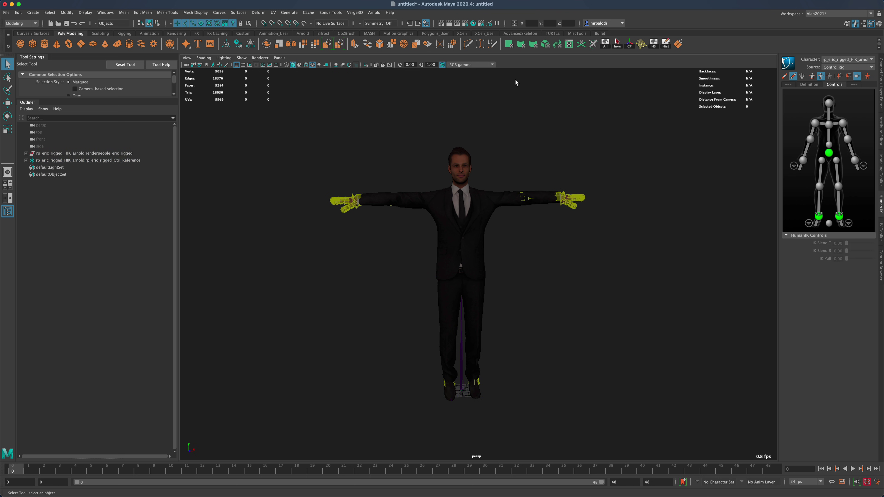
{"action": "left_click", "coordinate": [389, 65]}
{"action": "left_click", "coordinate": [389, 65]}
{"action": "left_click", "coordinate": [389, 65]}
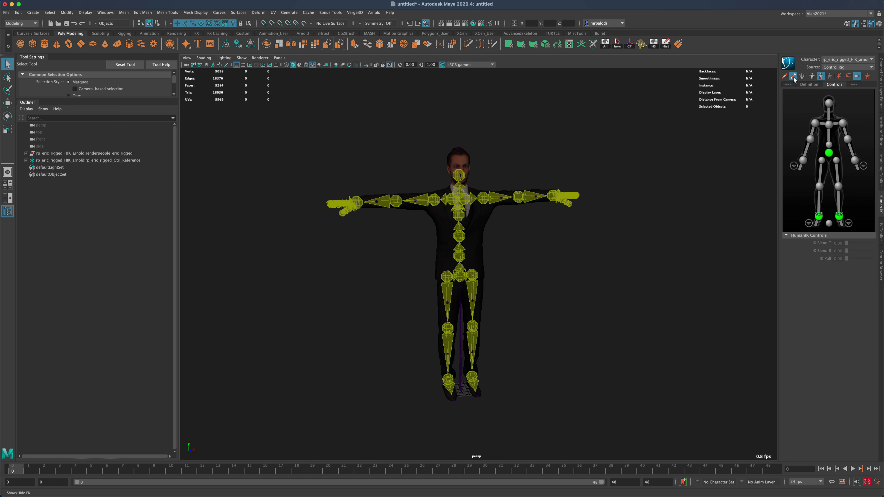
- Show the rig's skeleton display alone, switch back to the IK effectors and select all of them on the body
{"action": "left_click", "coordinate": [802, 76]}
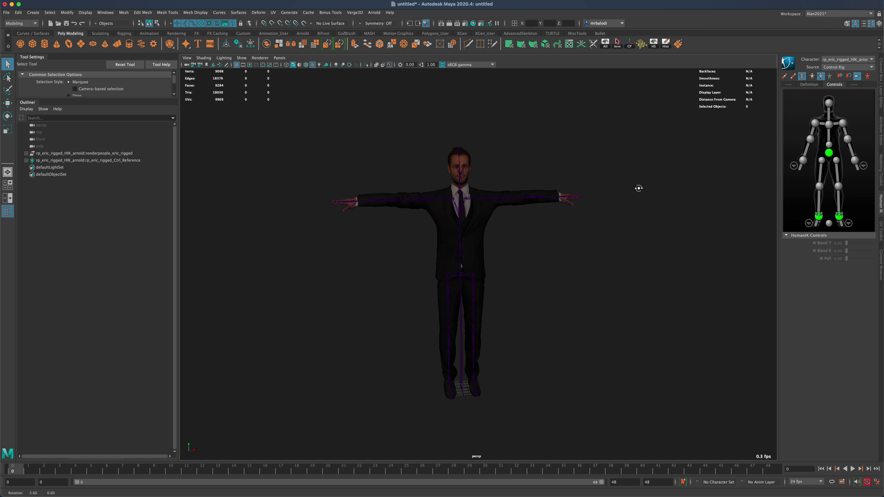
{"action": "left_click", "coordinate": [802, 77]}
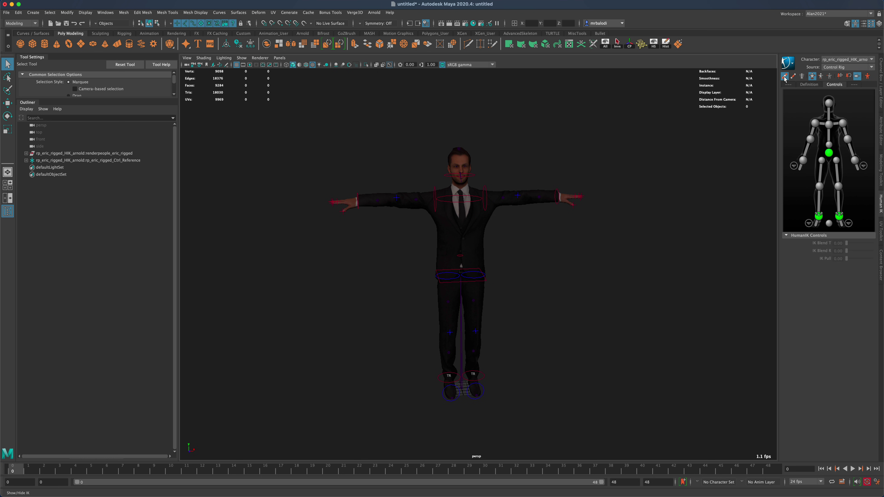
{"action": "left_click_drag", "start_coordinate": [650, 173], "coordinate": [618, 211], "text": "alt"}
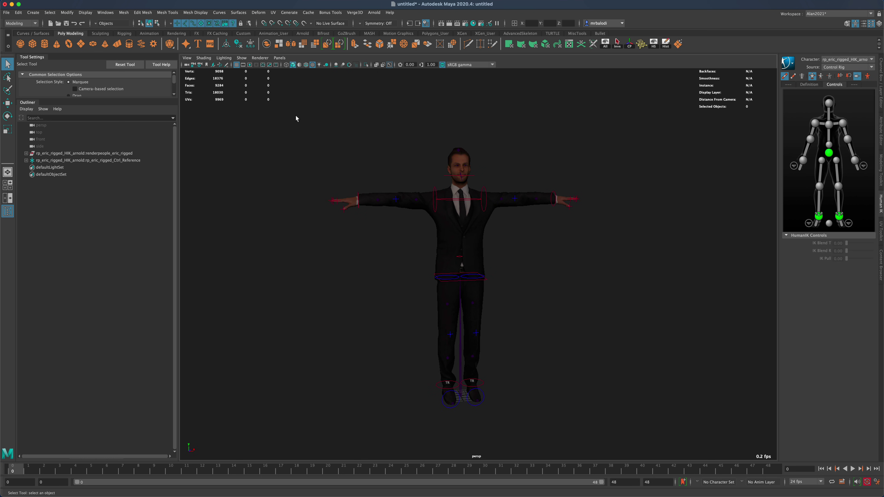
{"action": "left_click_drag", "start_coordinate": [296, 119], "coordinate": [628, 387]}
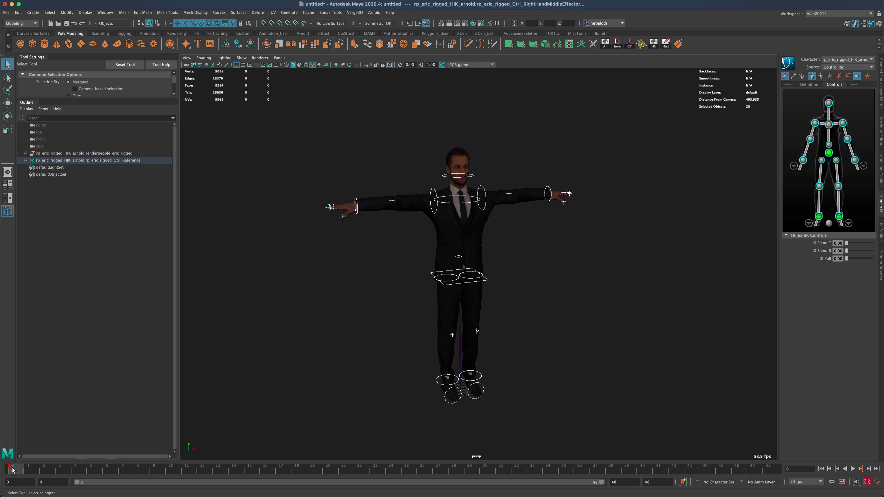
- Examine the selected IK effectors around the character from several angles
{"action": "left_click_drag", "start_coordinate": [275, 364], "coordinate": [313, 345], "text": "alt"}
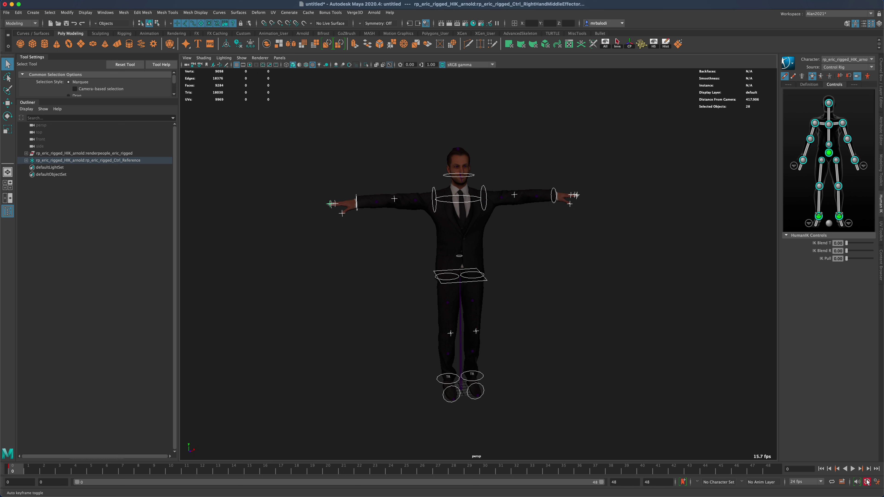
{"action": "left_click_drag", "start_coordinate": [600, 332], "coordinate": [606, 333], "text": "alt"}
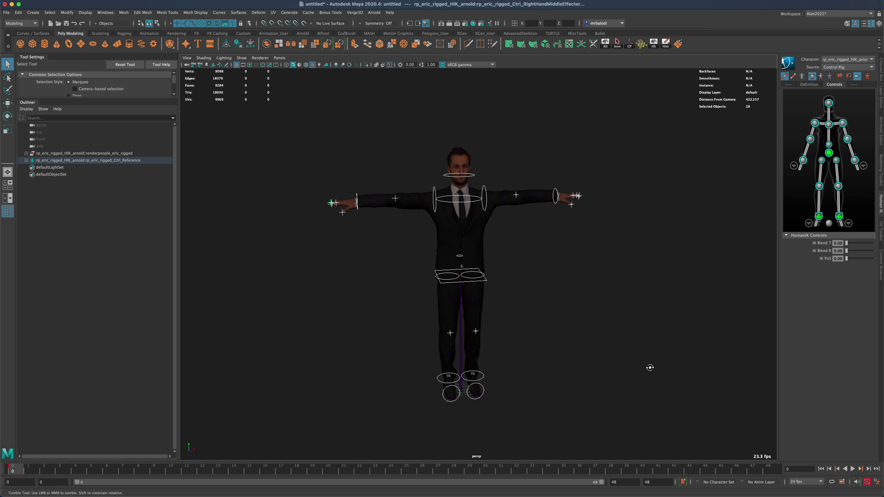
{"action": "left_click_drag", "start_coordinate": [649, 367], "coordinate": [652, 367], "text": "alt"}
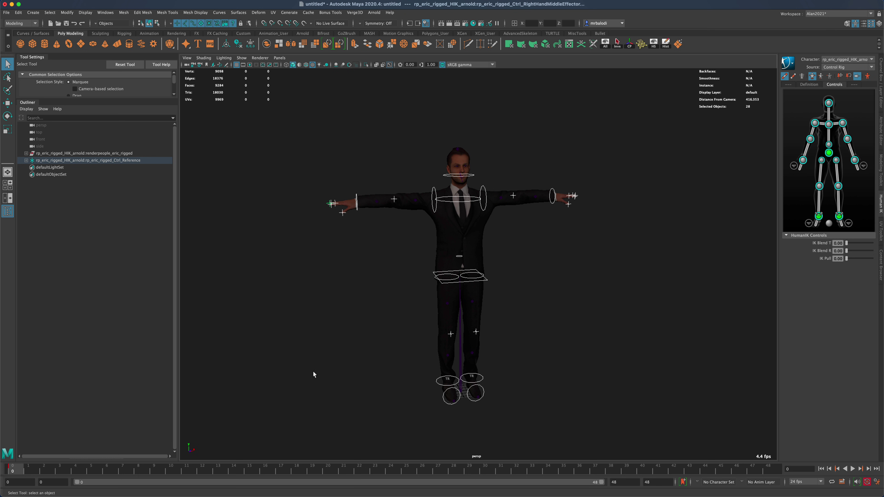
{"action": "left_click_drag", "start_coordinate": [312, 370], "coordinate": [306, 344], "text": "alt"}
{"action": "middle_click_drag", "start_coordinate": [333, 327], "coordinate": [325, 340], "text": "alt"}
{"action": "mouse_move", "coordinate": [575, 316]}
{"action": "left_mouse_down", "text": "alt"}
{"action": "mouse_move", "coordinate": [558, 323]}
{"action": "mouse_move", "coordinate": [578, 322]}
{"action": "mouse_move", "coordinate": [571, 322]}
{"action": "left_mouse_up", "text": "alt"}
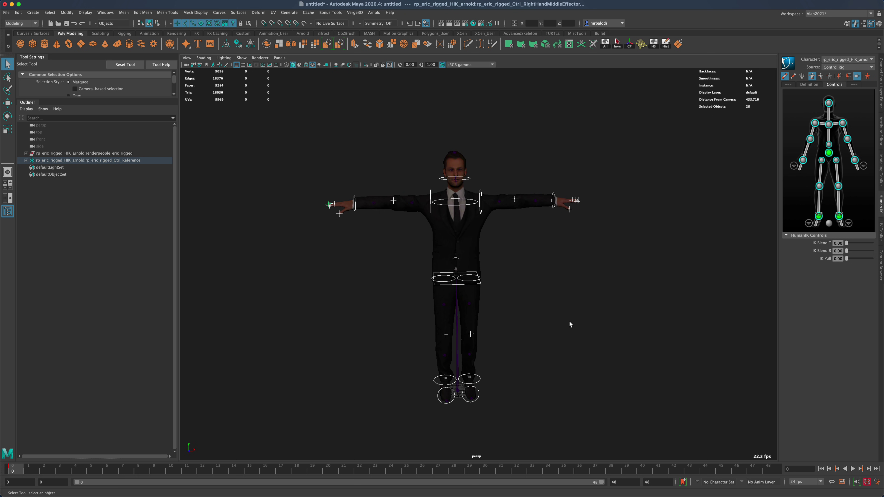
{"action": "middle_click_drag", "start_coordinate": [570, 318], "coordinate": [598, 310], "text": "alt"}
{"action": "left_click_drag", "start_coordinate": [599, 300], "coordinate": [607, 304], "text": "alt"}
{"action": "scroll", "coordinate": [607, 303], "scroll_direction": "up", "scroll_amount": 3}
{"action": "middle_click_drag", "start_coordinate": [598, 302], "coordinate": [583, 301], "text": "alt"}
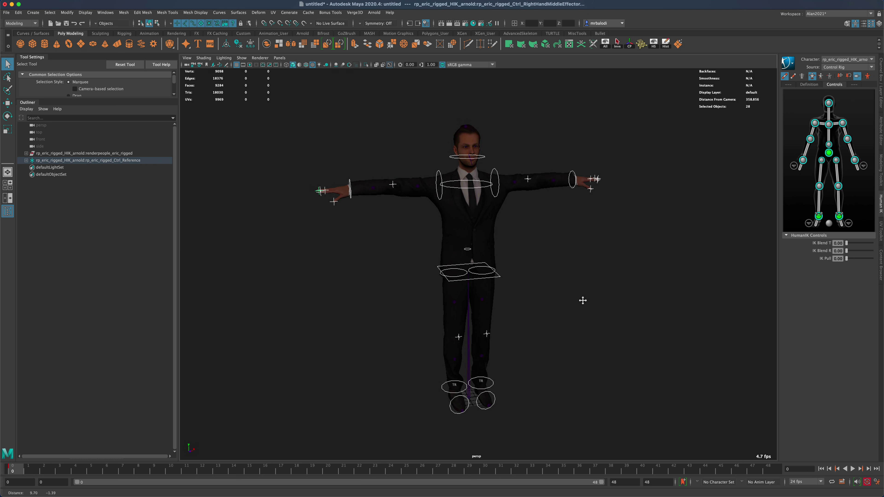
{"action": "mouse_move", "coordinate": [583, 301]}
{"action": "left_mouse_down", "text": "alt"}
{"action": "mouse_move", "coordinate": [584, 292]}
{"action": "mouse_move", "coordinate": [600, 295]}
{"action": "mouse_move", "coordinate": [568, 288]}
{"action": "mouse_move", "coordinate": [584, 290]}
{"action": "left_mouse_up", "text": "alt"}
- Show the FK skeleton instead of the IK effectors and rotate both upper arms down beside the body
{"action": "left_click", "coordinate": [785, 76]}
{"action": "left_click", "coordinate": [792, 78]}
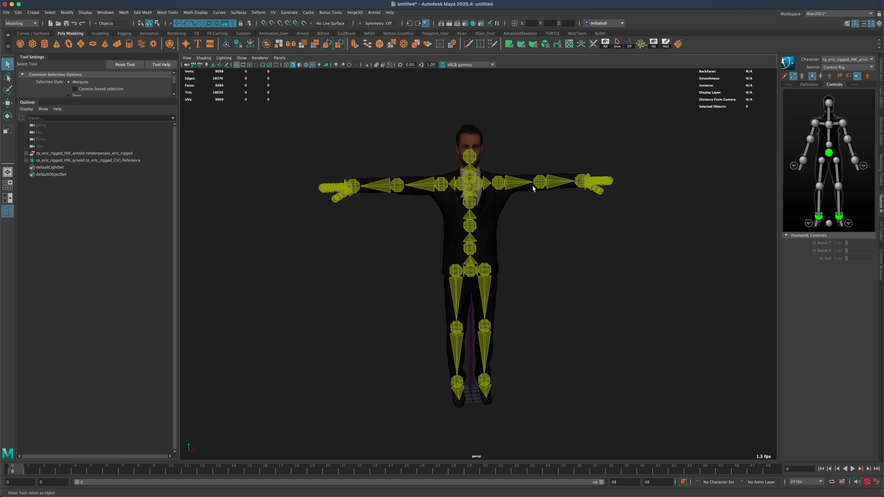
{"action": "left_click", "coordinate": [511, 183]}
{"action": "left_click", "coordinate": [8, 116]}
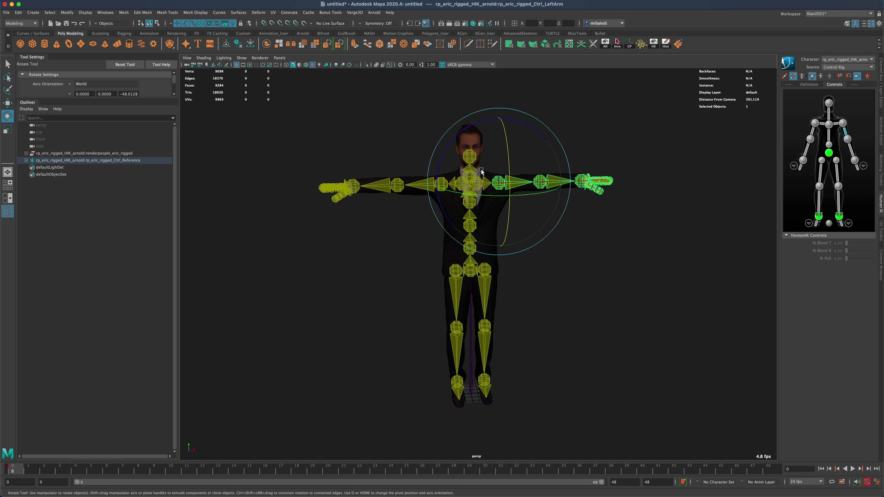
{"action": "left_click_drag", "start_coordinate": [522, 127], "coordinate": [538, 201]}
{"action": "left_click", "coordinate": [369, 151]}
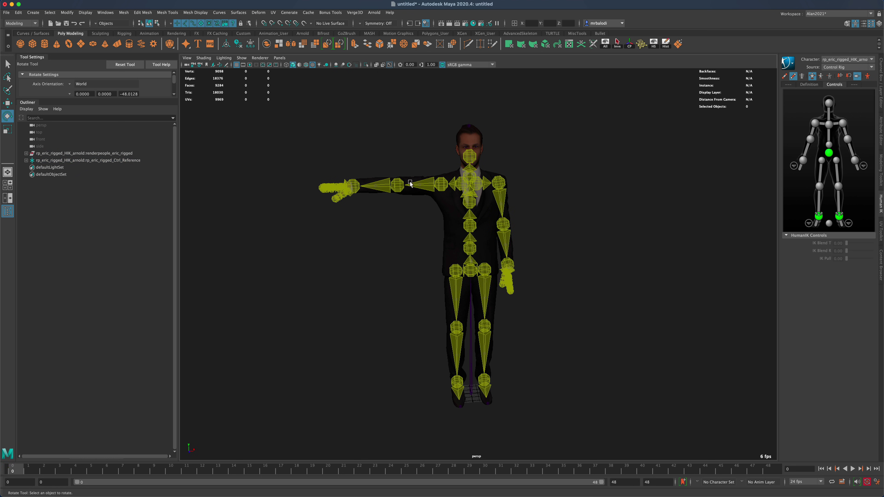
{"action": "left_click", "coordinate": [430, 186]}
{"action": "left_click_drag", "start_coordinate": [403, 132], "coordinate": [404, 214]}
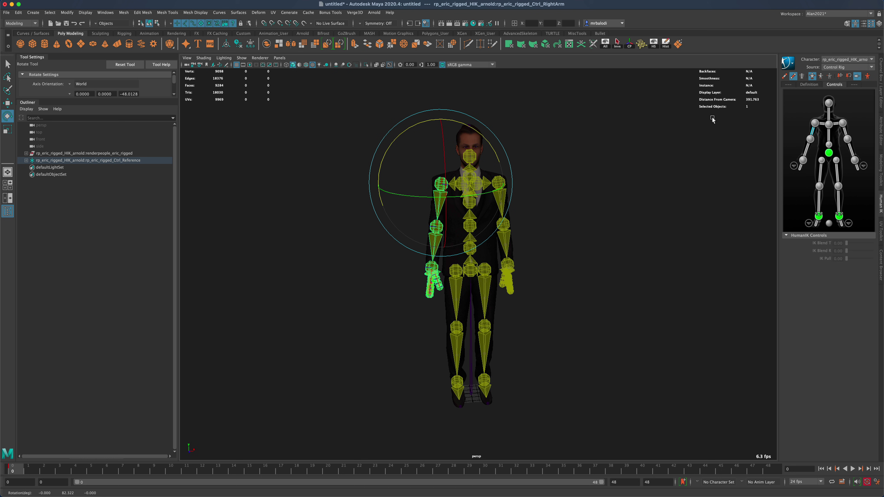
- Bring back the IK effectors in place of the FK skeleton and rotate the left hand's finger effectors inward
{"action": "left_click", "coordinate": [785, 76]}
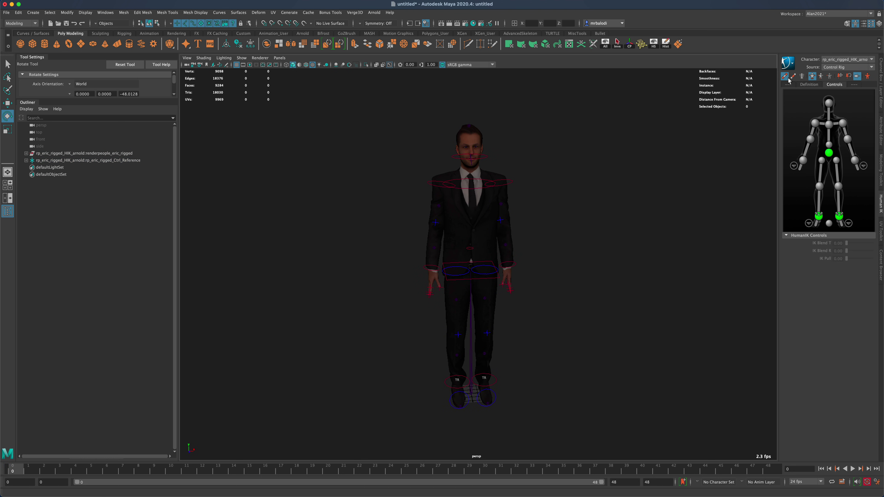
{"action": "left_click_drag", "start_coordinate": [625, 215], "coordinate": [614, 245], "text": "alt"}
{"action": "scroll", "coordinate": [636, 280], "scroll_direction": "up", "scroll_amount": 3}
{"action": "left_click_drag", "start_coordinate": [636, 280], "coordinate": [527, 289], "text": "alt"}
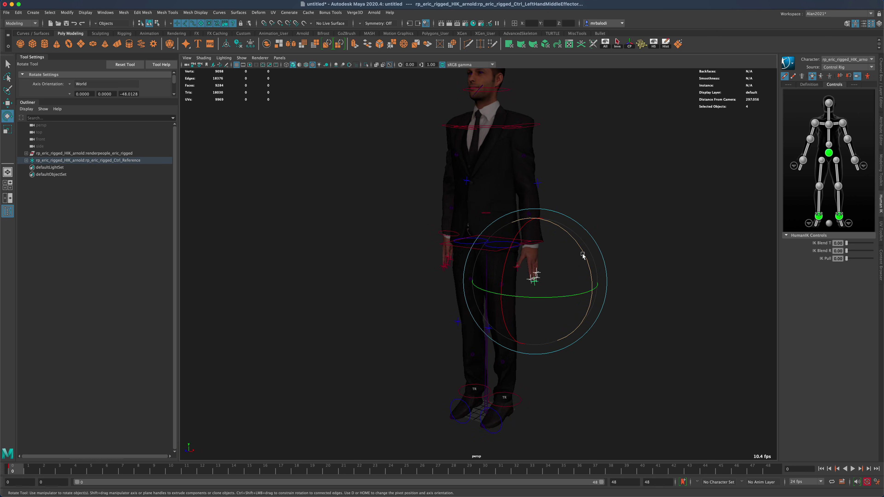
{"action": "left_click_drag", "start_coordinate": [584, 255], "coordinate": [667, 334]}
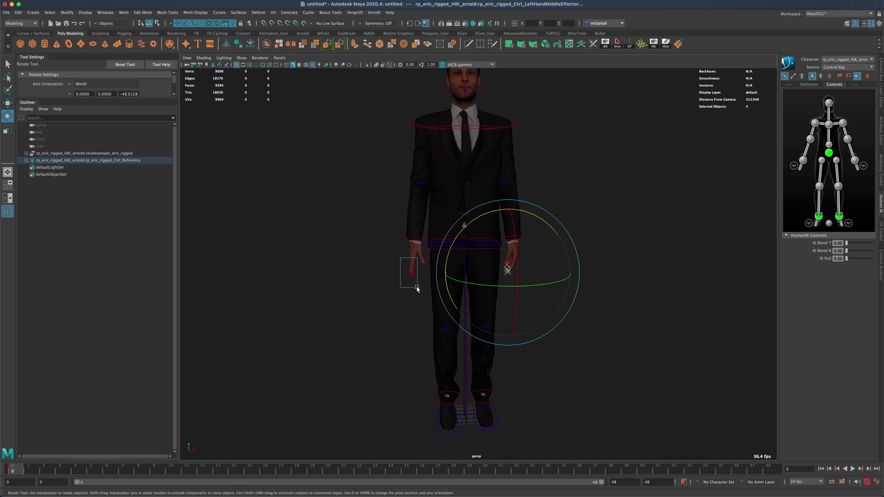
- Select the right hand's finger effectors and rotate them inward to match the left hand
{"action": "left_click_drag", "start_coordinate": [416, 288], "coordinate": [417, 287]}
{"action": "left_click_drag", "start_coordinate": [369, 232], "coordinate": [415, 284]}
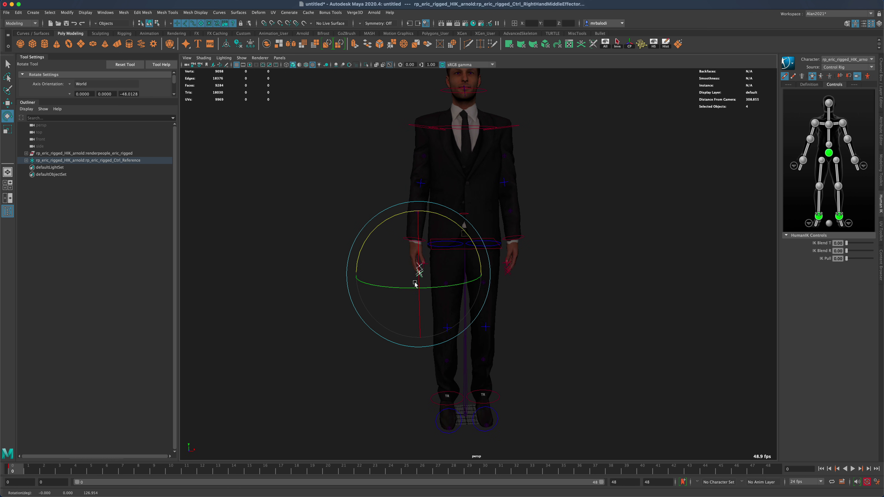
{"action": "left_click_drag", "start_coordinate": [590, 283], "coordinate": [574, 265], "text": "alt"}
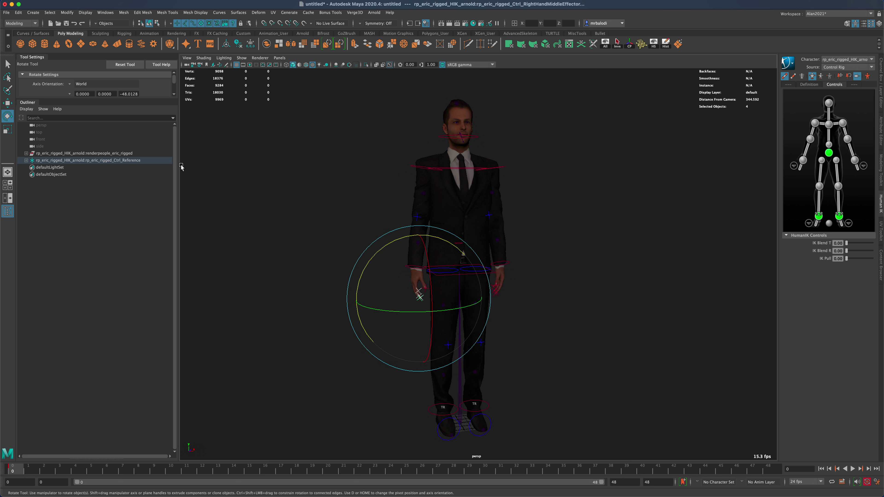
- Select all IK effectors and key the standing pose at frames 0 and 48
{"action": "left_click", "coordinate": [8, 65]}
{"action": "left_click_drag", "start_coordinate": [319, 193], "coordinate": [305, 191], "text": "alt"}
{"action": "left_click_drag", "start_coordinate": [365, 81], "coordinate": [564, 439]}
{"action": "scroll", "coordinate": [584, 381], "scroll_direction": "down", "scroll_amount": 2}
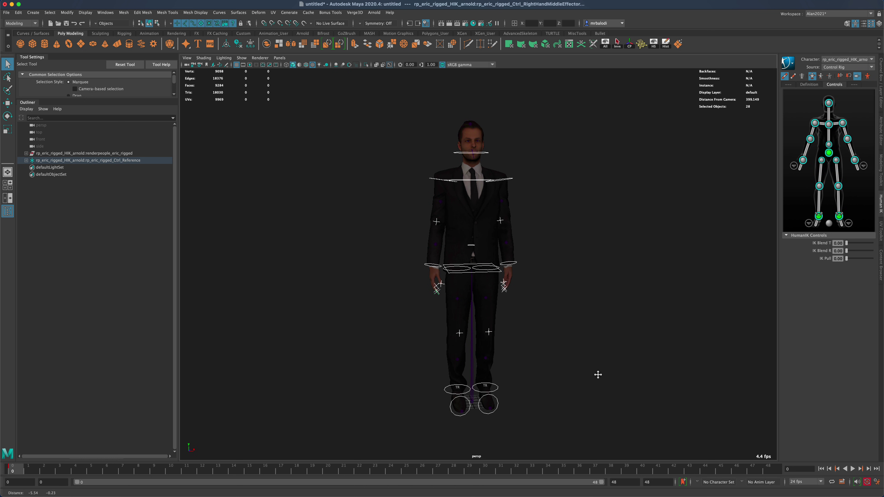
{"action": "left_click_drag", "start_coordinate": [598, 375], "coordinate": [595, 366], "text": "alt"}
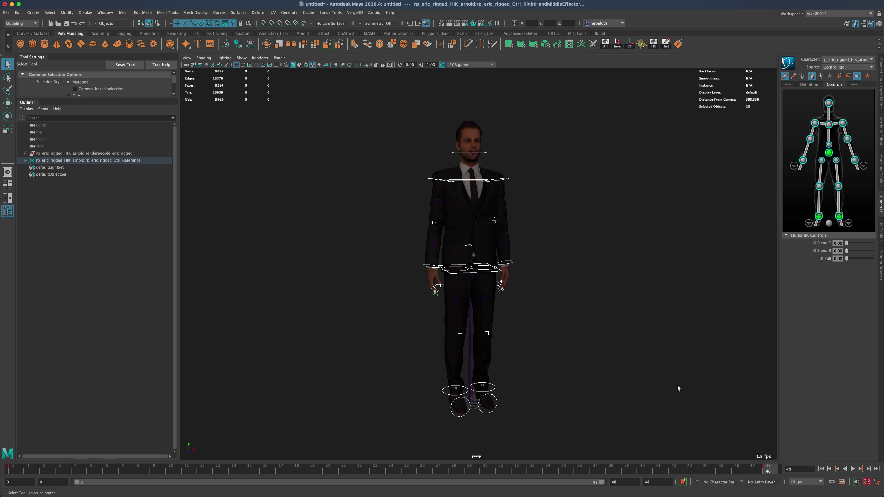
- Play and scrub through the keyed timeline, and set the current frame to 10
{"action": "key", "text": "alt+v"}
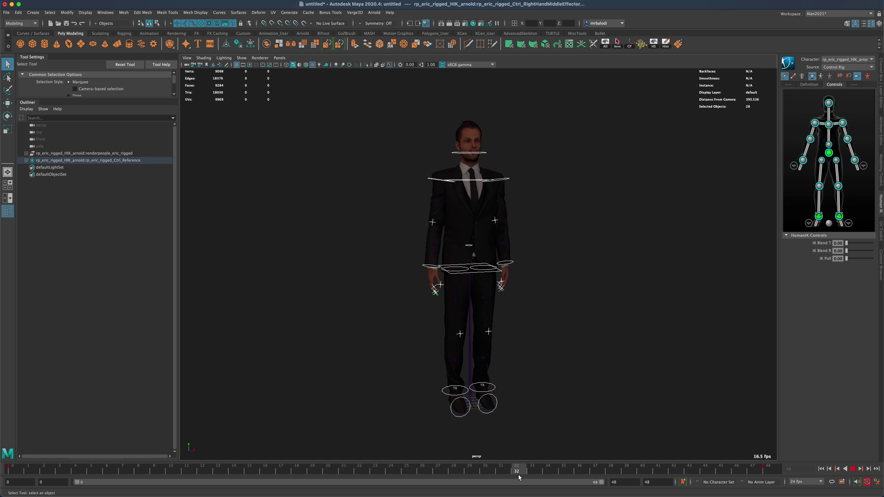
{"action": "left_click_drag", "start_coordinate": [519, 477], "coordinate": [18, 471]}
{"action": "left_click", "coordinate": [170, 472]}
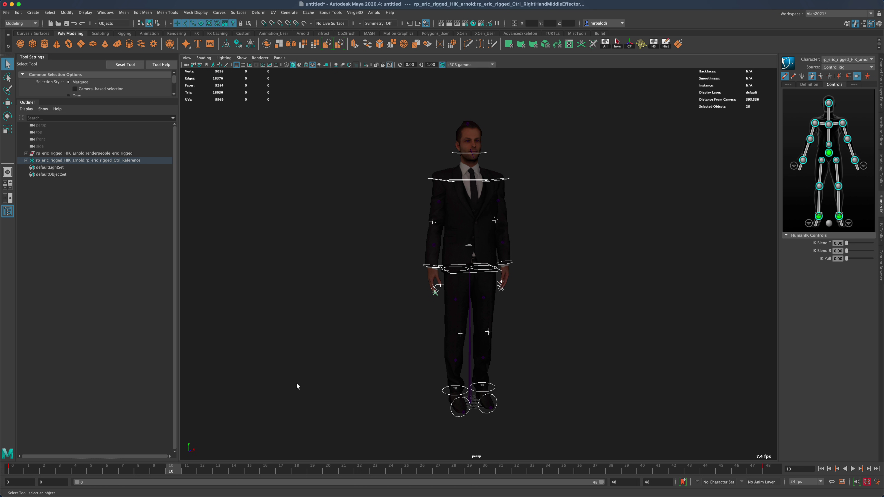
- Select only the hips effector at frame 10 and try moving it vertically with the Move tool
{"action": "left_click", "coordinate": [310, 385]}
{"action": "left_click", "coordinate": [465, 277]}
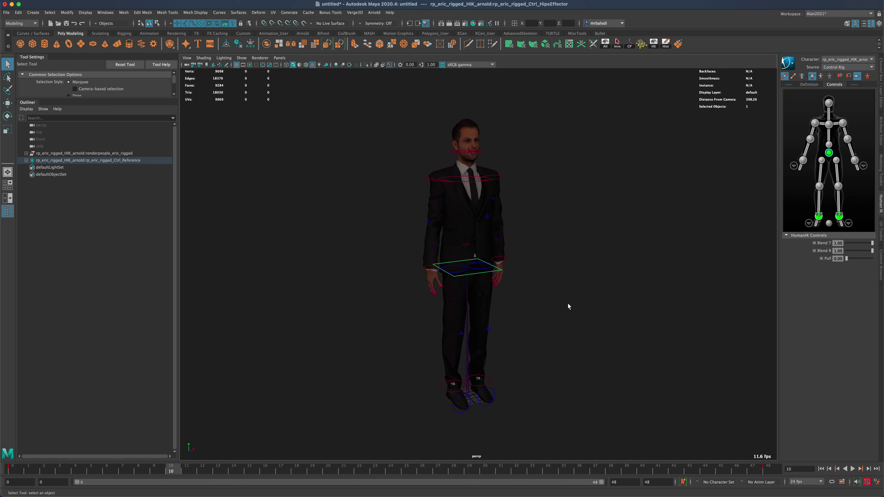
{"action": "left_click", "coordinate": [7, 104]}
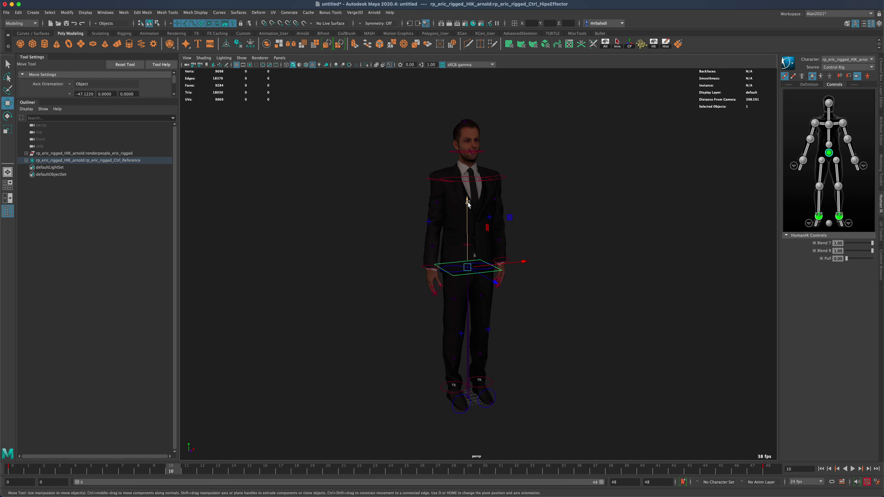
{"action": "left_click_drag", "start_coordinate": [468, 205], "coordinate": [535, 234]}
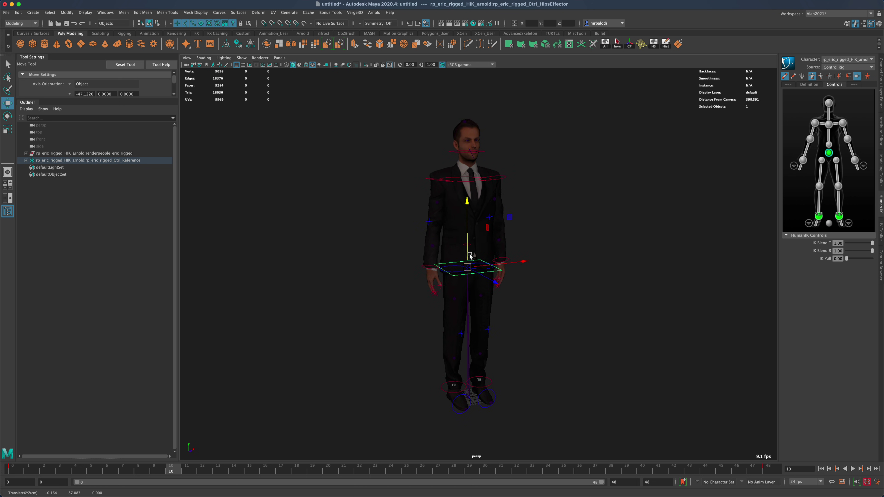
{"action": "left_click_drag", "start_coordinate": [466, 205], "coordinate": [524, 210]}
- Turn off Release All Pinning and test lowering and raising the hips effector over the pinned feet
{"action": "left_click_drag", "start_coordinate": [628, 245], "coordinate": [611, 247], "text": "alt"}
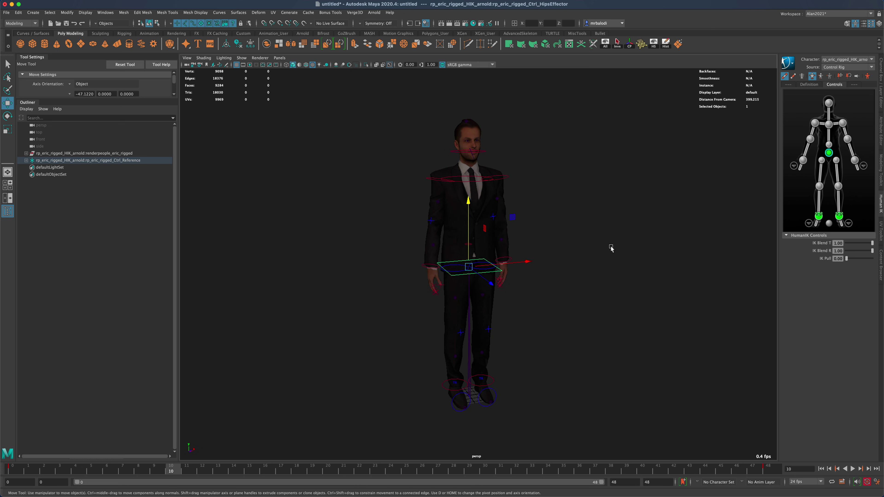
{"action": "left_click_drag", "start_coordinate": [468, 204], "coordinate": [468, 228]}
{"action": "left_click_drag", "start_coordinate": [552, 385], "coordinate": [560, 371], "text": "alt"}
{"action": "left_click_drag", "start_coordinate": [470, 231], "coordinate": [481, 195]}
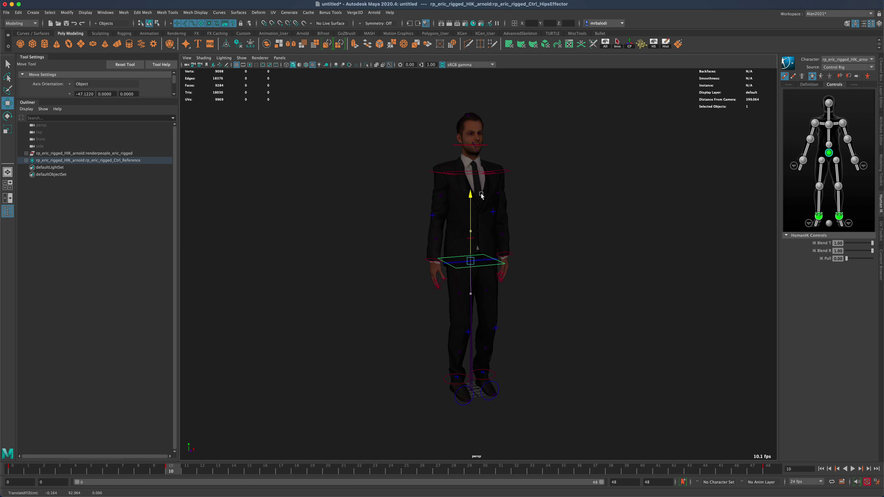
- Release all pinning to try lowering the body by the hips effector, undo the move and restore the pinning
{"action": "left_click", "coordinate": [857, 76]}
{"action": "left_click_drag", "start_coordinate": [470, 196], "coordinate": [684, 215]}
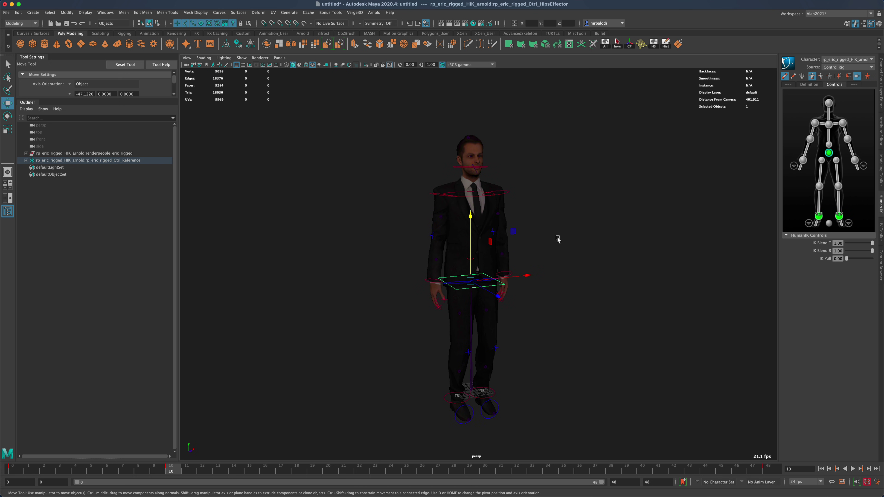
{"action": "key", "text": "super+z"}
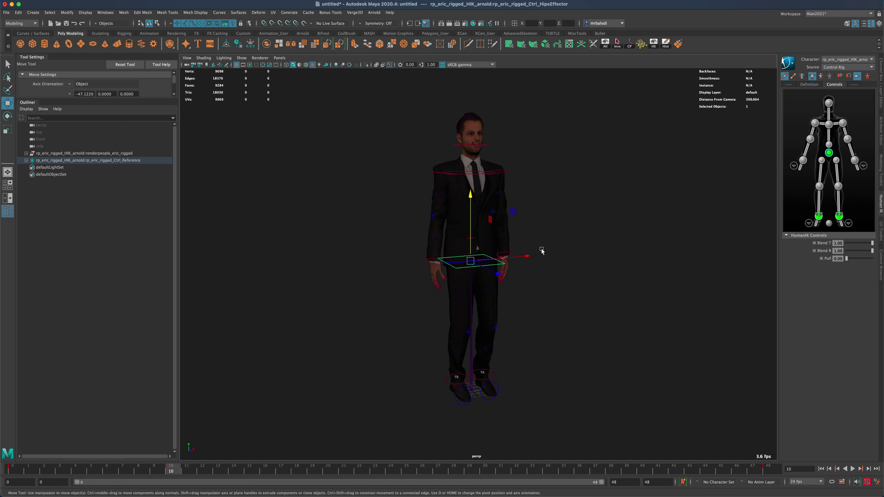
{"action": "left_click", "coordinate": [857, 77]}
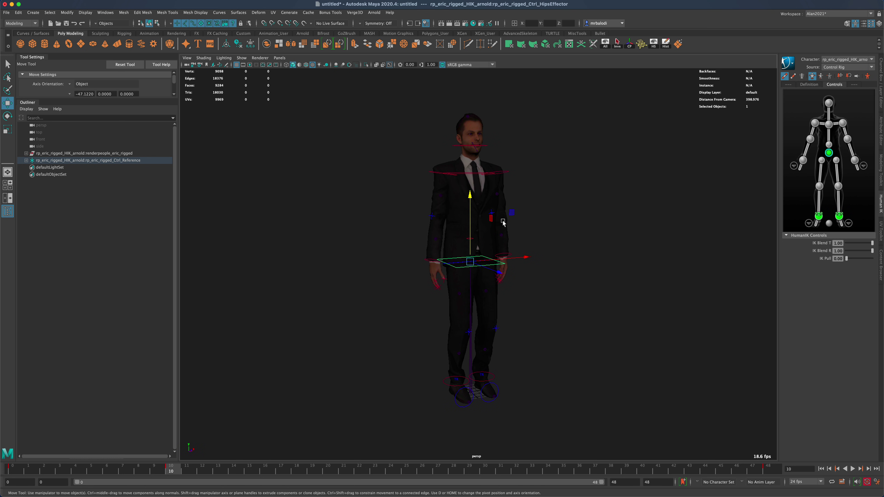
- Lower the hips effector so the knees bend into a squat and rotate it forward about 26 degrees
{"action": "left_click_drag", "start_coordinate": [473, 199], "coordinate": [471, 250]}
{"action": "left_click_drag", "start_coordinate": [570, 281], "coordinate": [509, 278], "text": "alt"}
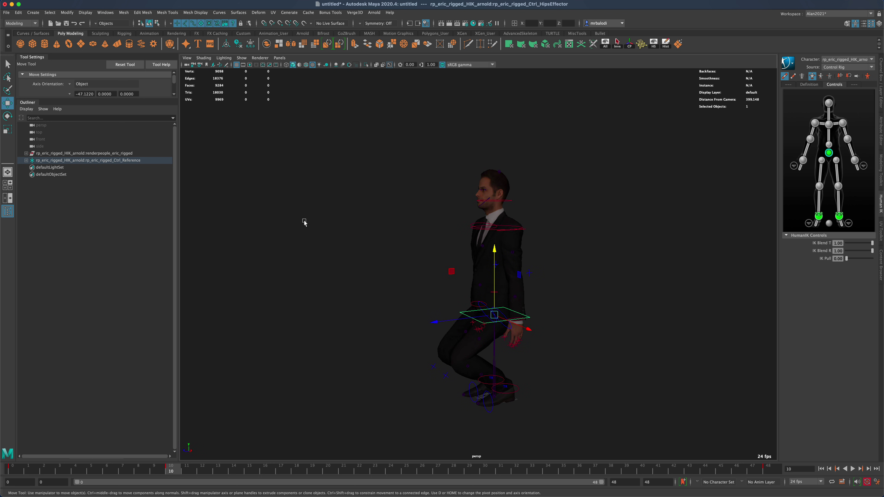
{"action": "left_click", "coordinate": [8, 116]}
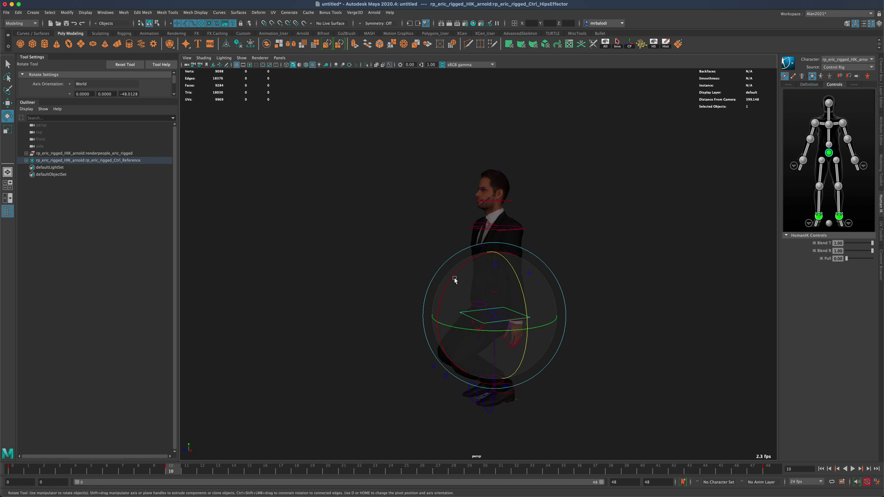
{"action": "left_click_drag", "start_coordinate": [451, 277], "coordinate": [438, 303]}
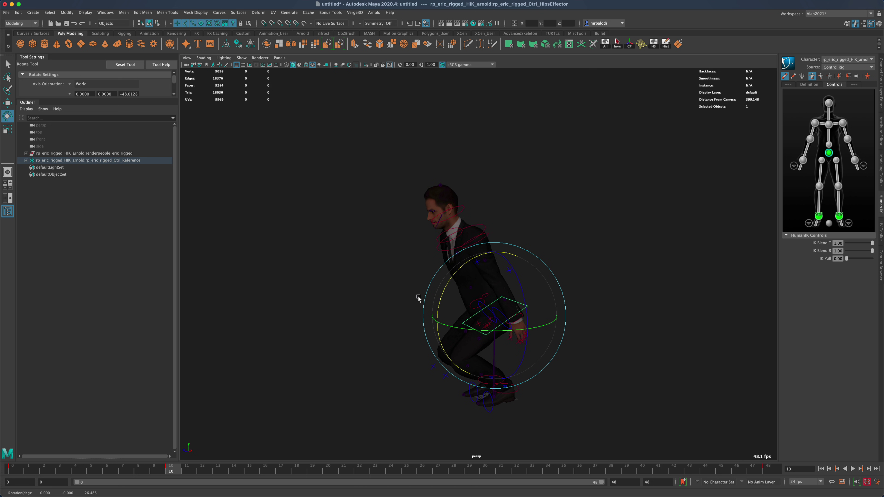
- Select the chest effector and rotate it forward so the upper body leans over the knees
{"action": "left_click_drag", "start_coordinate": [359, 275], "coordinate": [449, 263], "text": "alt"}
{"action": "left_click", "coordinate": [590, 257]}
{"action": "left_click", "coordinate": [516, 248]}
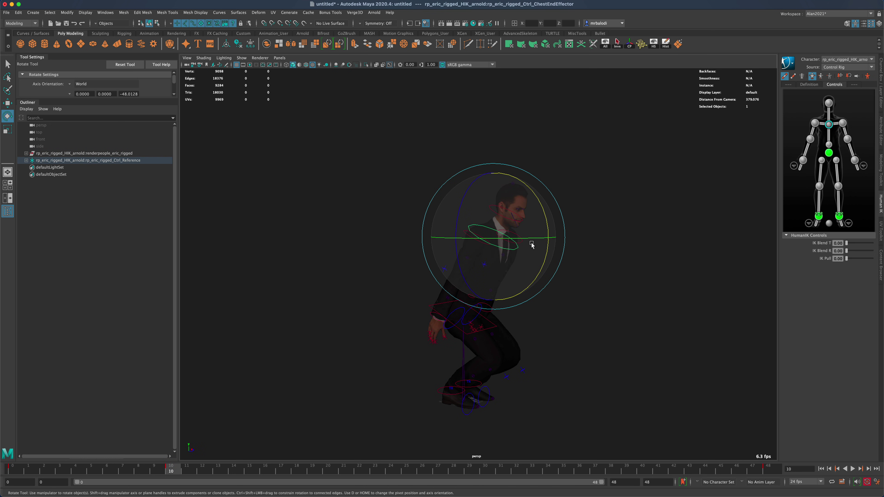
{"action": "left_click_drag", "start_coordinate": [549, 220], "coordinate": [576, 296]}
{"action": "left_click", "coordinate": [598, 257]}
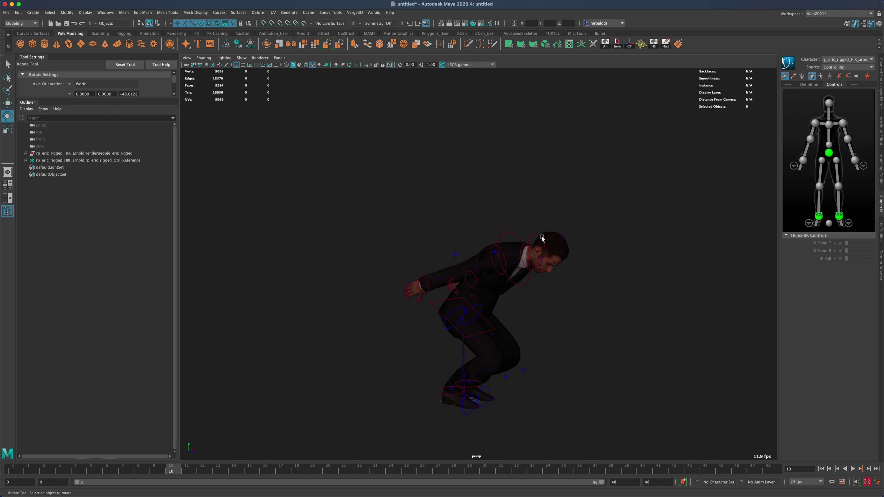
- Angle the head down toward the knees, then move the hips effector backward over the heels in a side view
{"action": "left_click", "coordinate": [535, 237]}
{"action": "left_click_drag", "start_coordinate": [590, 224], "coordinate": [598, 259]}
{"action": "left_click_drag", "start_coordinate": [660, 301], "coordinate": [544, 304], "text": "alt"}
{"action": "left_click", "coordinate": [516, 291]}
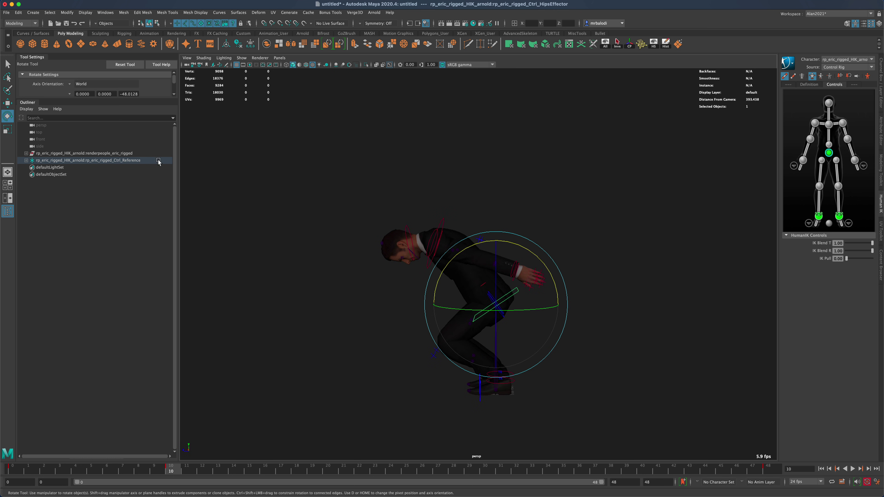
{"action": "left_click", "coordinate": [6, 103]}
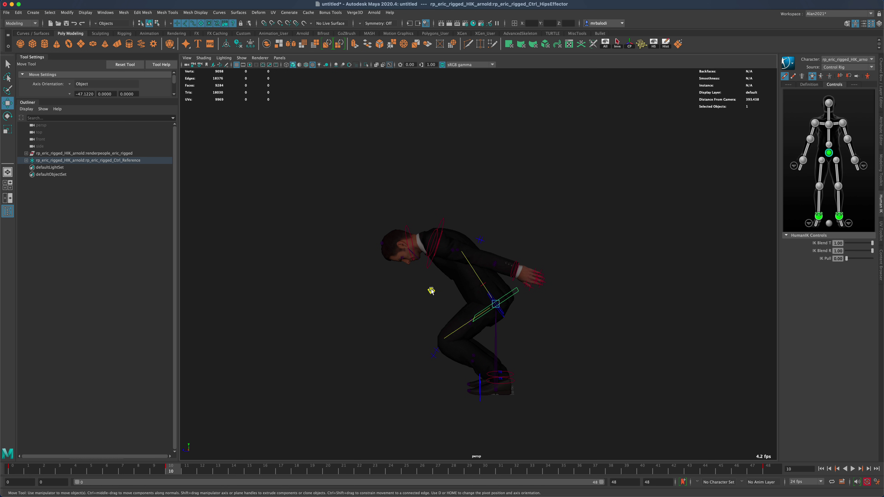
{"action": "middle_click_drag", "start_coordinate": [431, 291], "coordinate": [454, 294]}
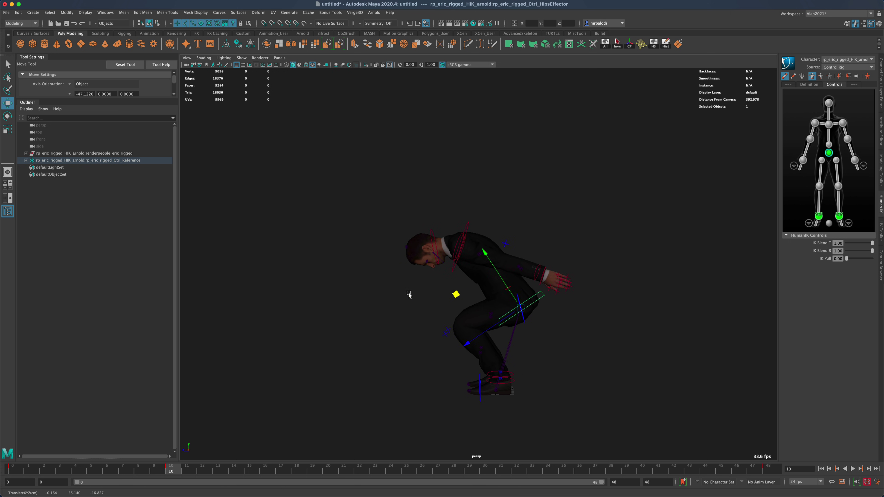
{"action": "left_click_drag", "start_coordinate": [409, 295], "coordinate": [379, 294], "text": "alt"}
- Select the head effector and rotate it so the head tucks further down in the crouch
{"action": "left_click", "coordinate": [429, 232]}
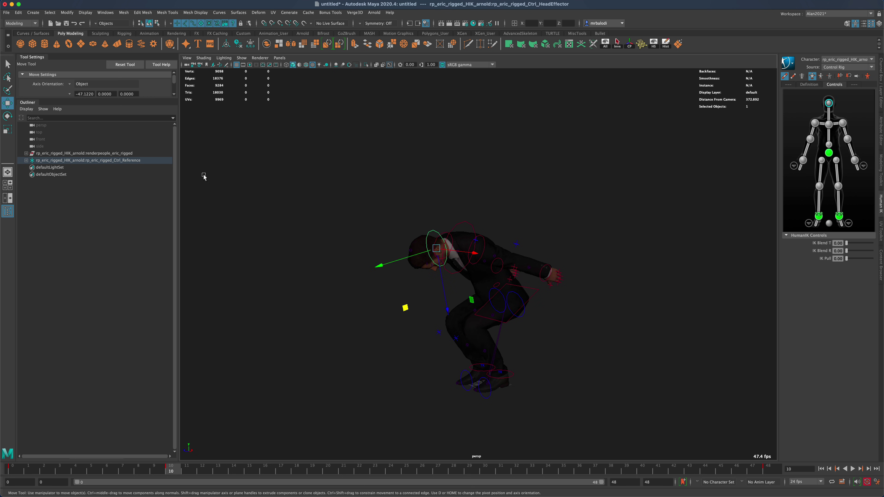
{"action": "left_click", "coordinate": [7, 116]}
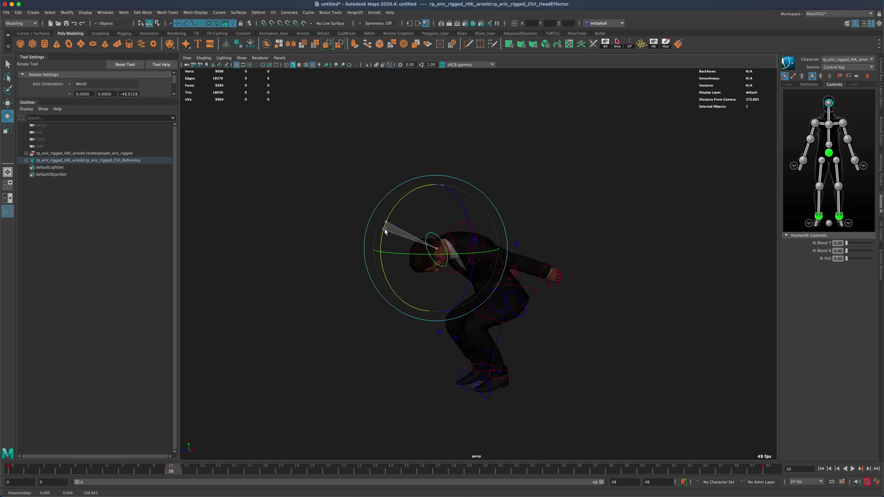
{"action": "left_click_drag", "start_coordinate": [385, 232], "coordinate": [274, 268], "text": "alt"}
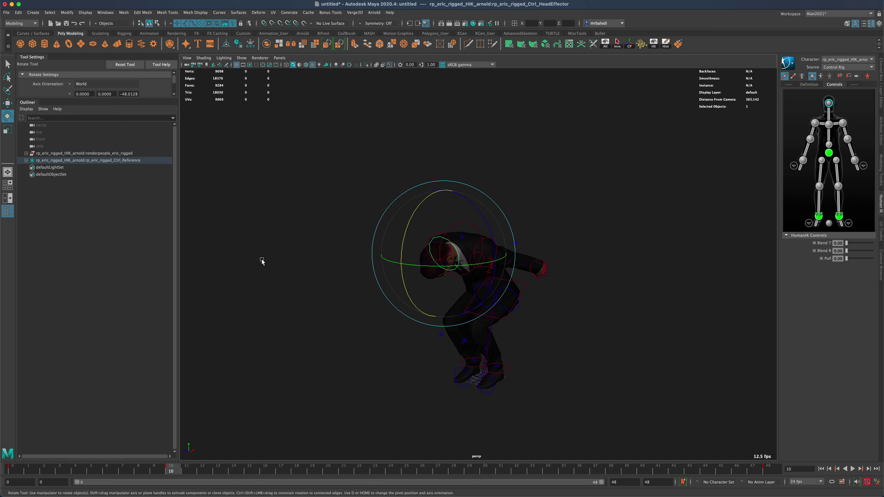
{"action": "left_click", "coordinate": [7, 64]}
{"action": "left_click_drag", "start_coordinate": [212, 243], "coordinate": [300, 231], "text": "alt"}
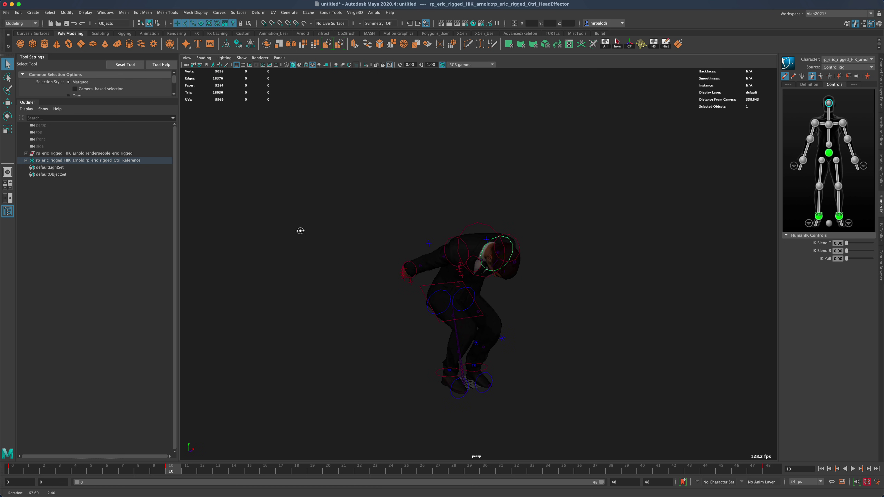
- Select all body effectors and copy their standing-pose keys from frame 0 to frame 15
{"action": "left_click_drag", "start_coordinate": [178, 472], "coordinate": [157, 477]}
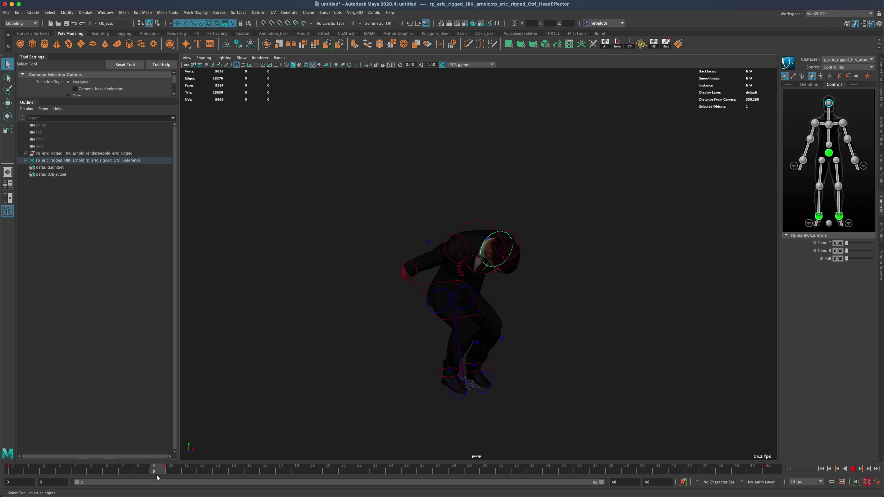
{"action": "left_click", "coordinate": [6, 475]}
{"action": "left_click_drag", "start_coordinate": [392, 87], "coordinate": [559, 418]}
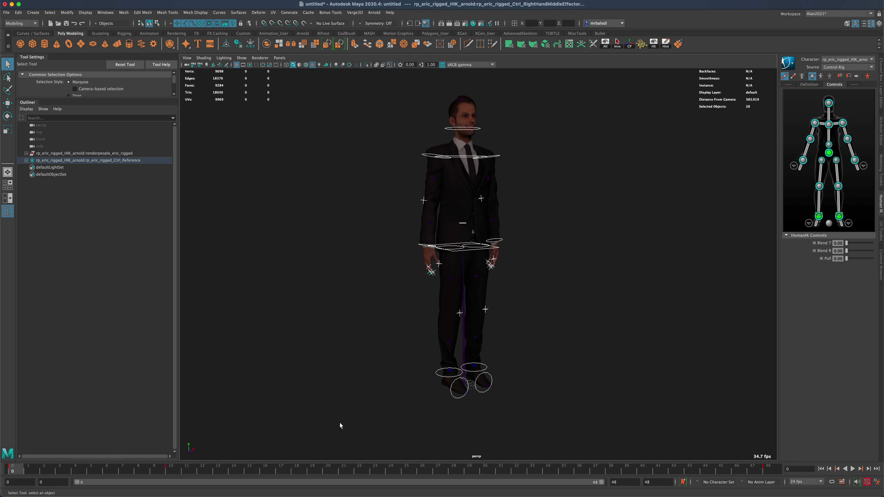
{"action": "right_click", "coordinate": [15, 472]}
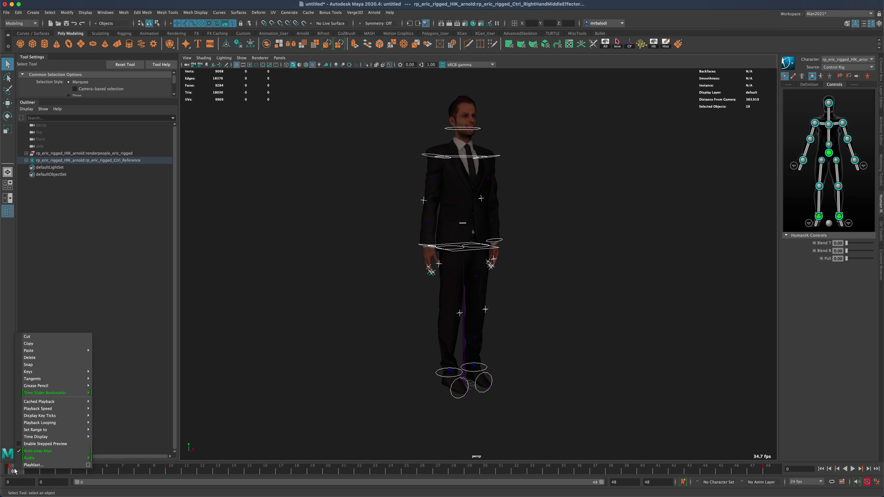
{"action": "left_click", "coordinate": [53, 354]}
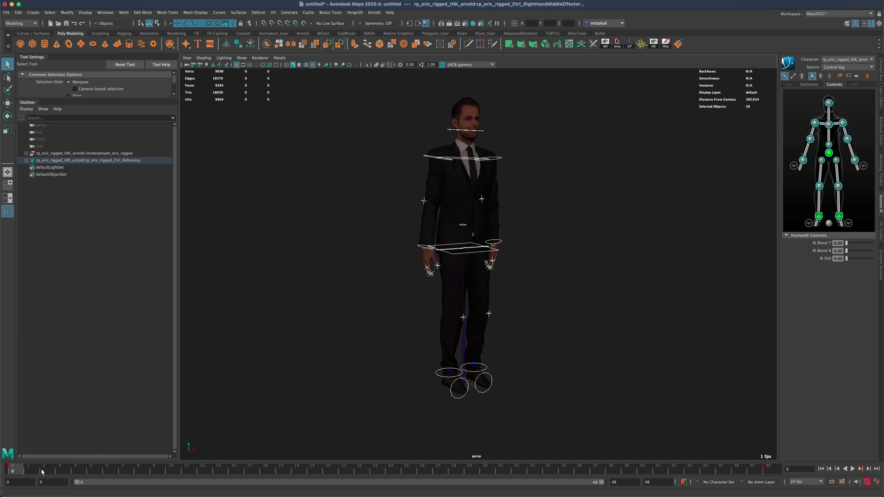
{"action": "left_click_drag", "start_coordinate": [41, 472], "coordinate": [249, 472]}
{"action": "right_click", "coordinate": [249, 470]}
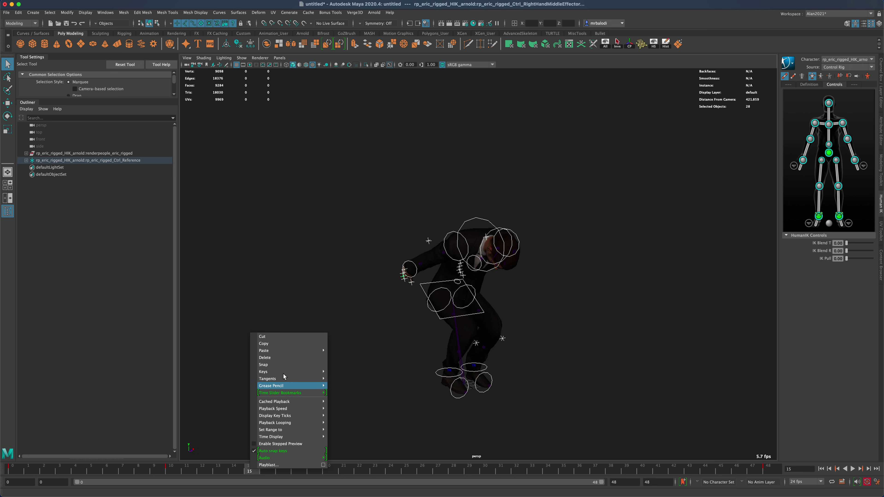
{"action": "mouse_move", "coordinate": [313, 351]}
{"action": "left_click", "coordinate": [346, 352]}
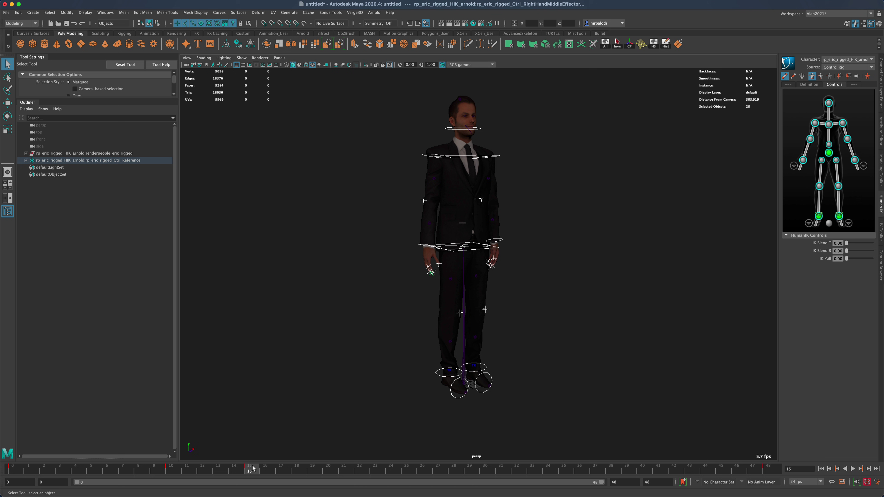
- At frame 18, turn on Release All Pinning and raise the hips effector until the whole body is high above the ground
{"action": "left_click_drag", "start_coordinate": [248, 470], "coordinate": [295, 473]}
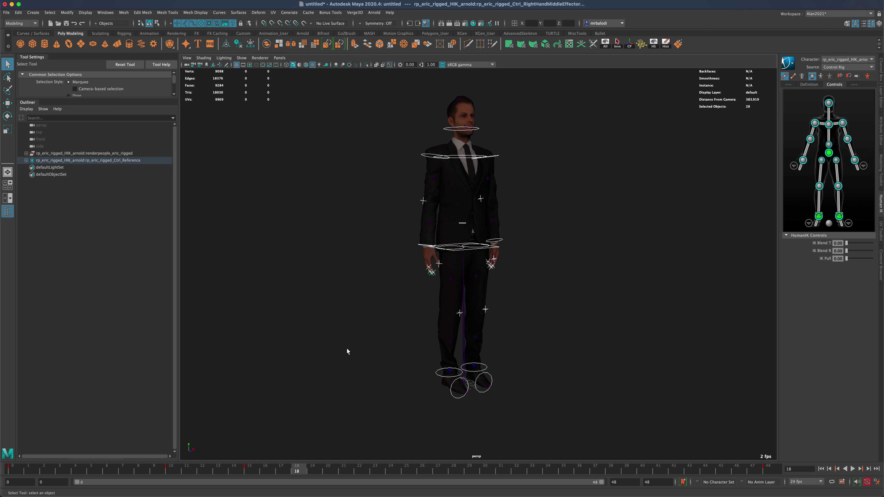
{"action": "mouse_move", "coordinate": [345, 347]}
{"action": "left_mouse_down", "text": "alt"}
{"action": "mouse_move", "coordinate": [336, 353]}
{"action": "mouse_move", "coordinate": [353, 336]}
{"action": "left_mouse_up", "text": "alt"}
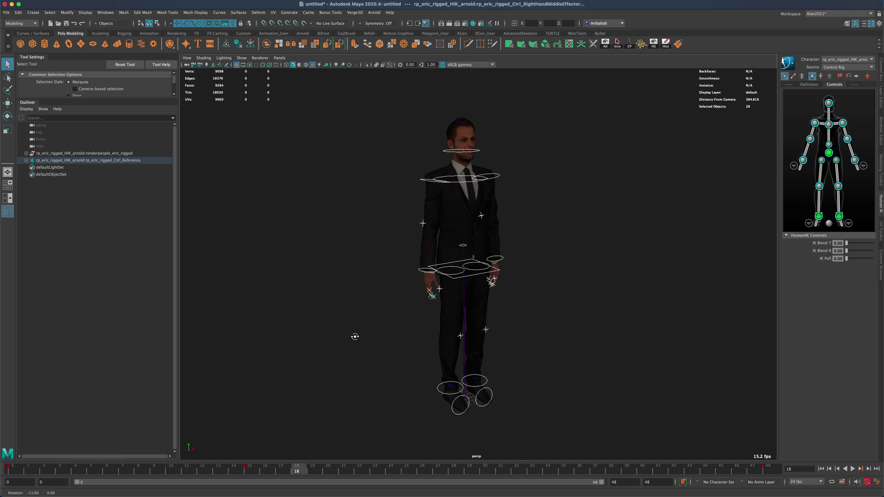
{"action": "left_click", "coordinate": [856, 77]}
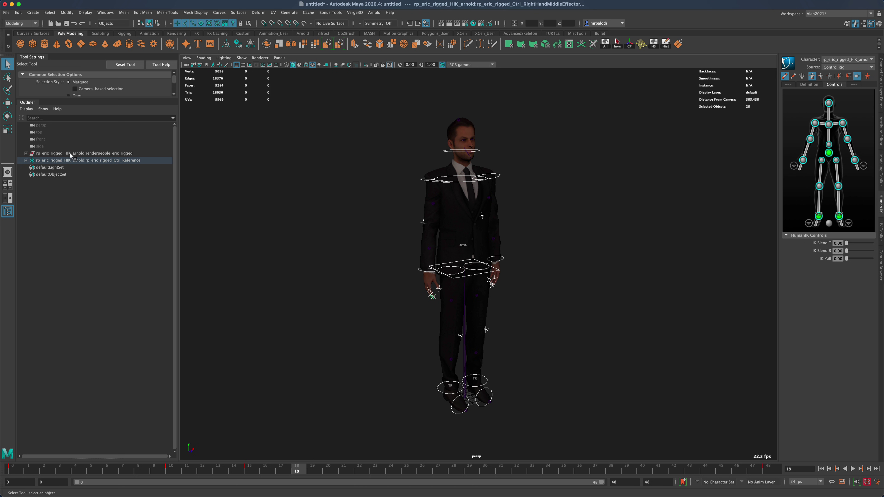
{"action": "left_click", "coordinate": [416, 267]}
{"action": "left_click", "coordinate": [464, 279]}
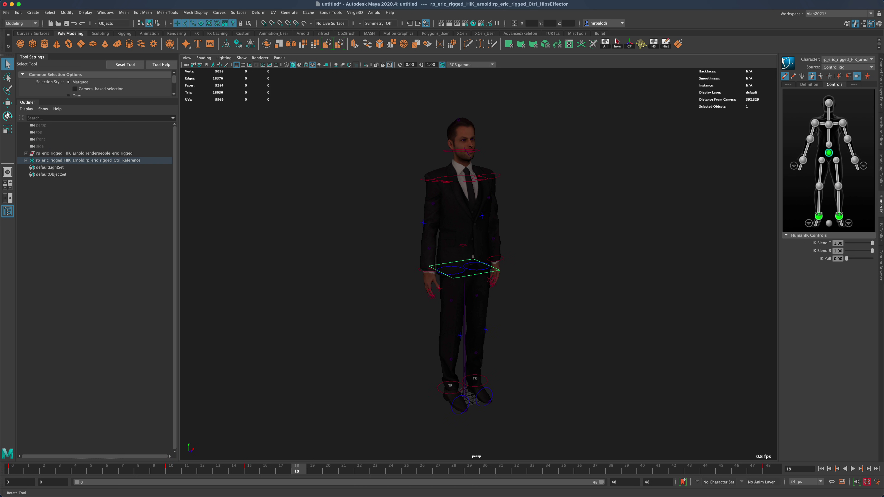
{"action": "key", "text": "w"}
{"action": "left_click_drag", "start_coordinate": [463, 208], "coordinate": [461, 134]}
{"action": "middle_click_drag", "start_coordinate": [552, 199], "coordinate": [568, 269], "text": "alt"}
{"action": "scroll", "coordinate": [570, 252], "scroll_direction": "down", "scroll_amount": 5}
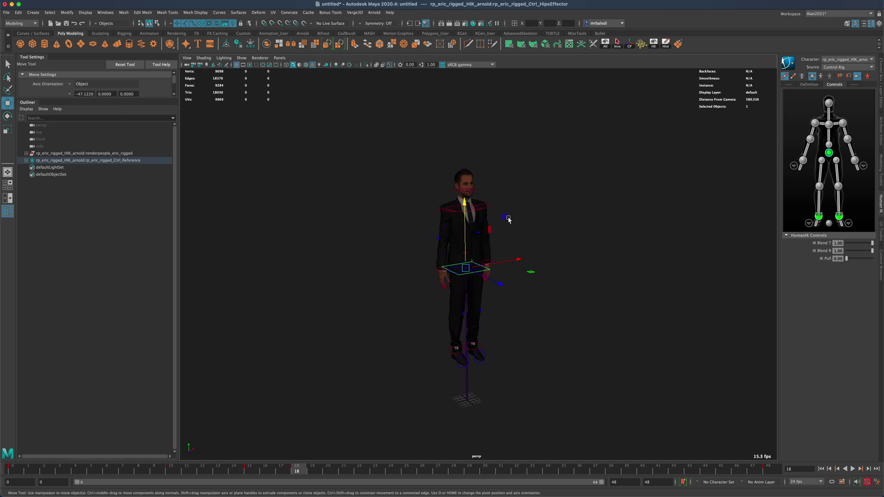
{"action": "left_click_drag", "start_coordinate": [466, 204], "coordinate": [473, 131]}
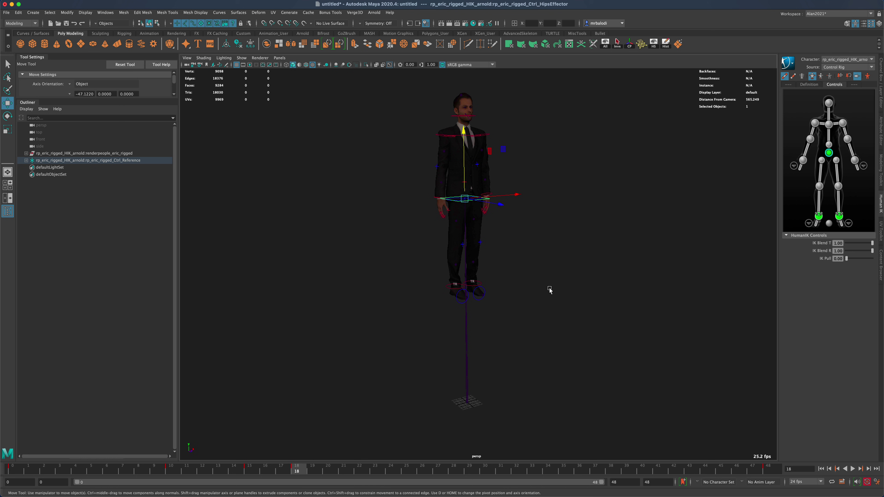
- Select both ankle effectors and rotate them so the toes point down toward the ground
{"action": "key", "text": "q"}
{"action": "scroll", "coordinate": [421, 301], "scroll_direction": "up", "scroll_amount": 2}
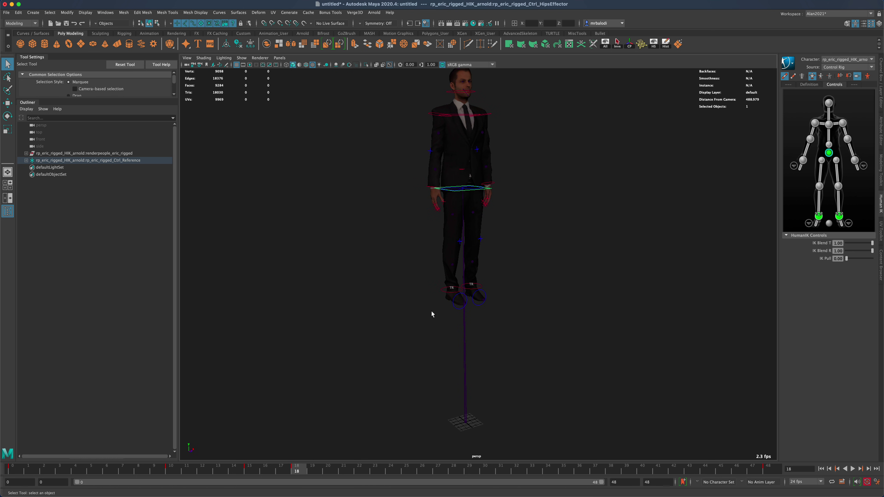
{"action": "left_click", "coordinate": [443, 291]}
{"action": "left_click", "coordinate": [481, 287], "text": "shift"}
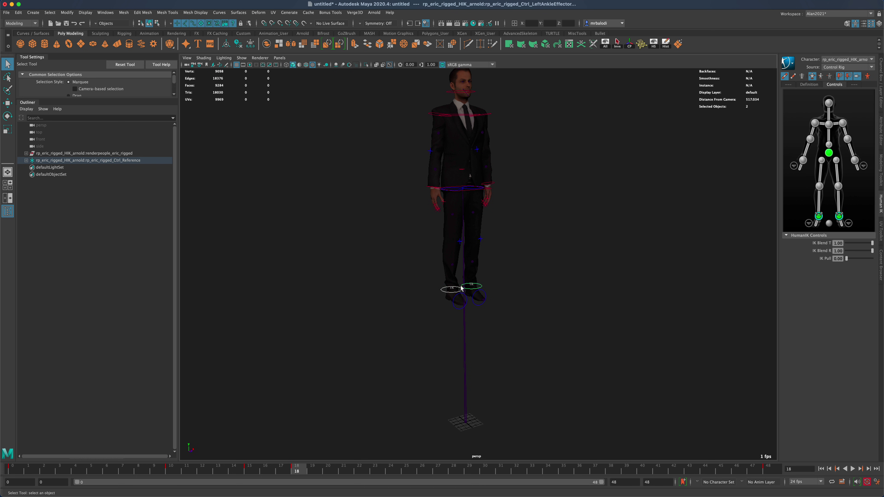
{"action": "key", "text": "e"}
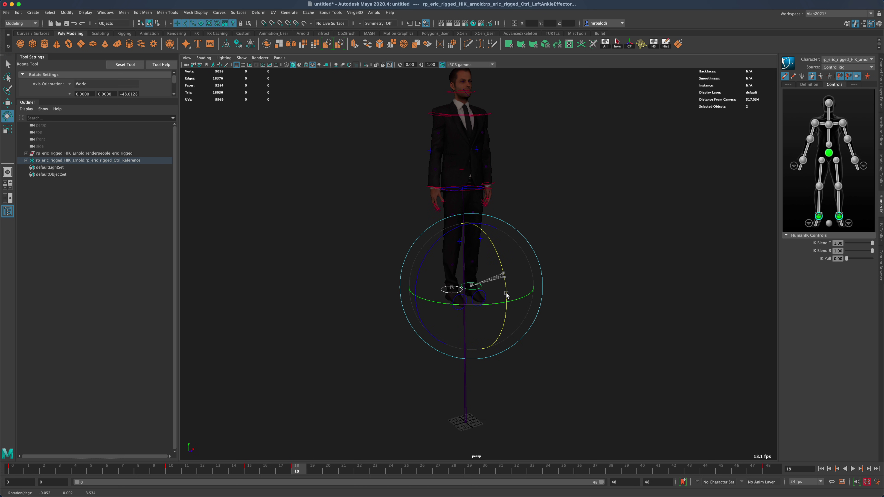
{"action": "left_click_drag", "start_coordinate": [504, 273], "coordinate": [508, 331]}
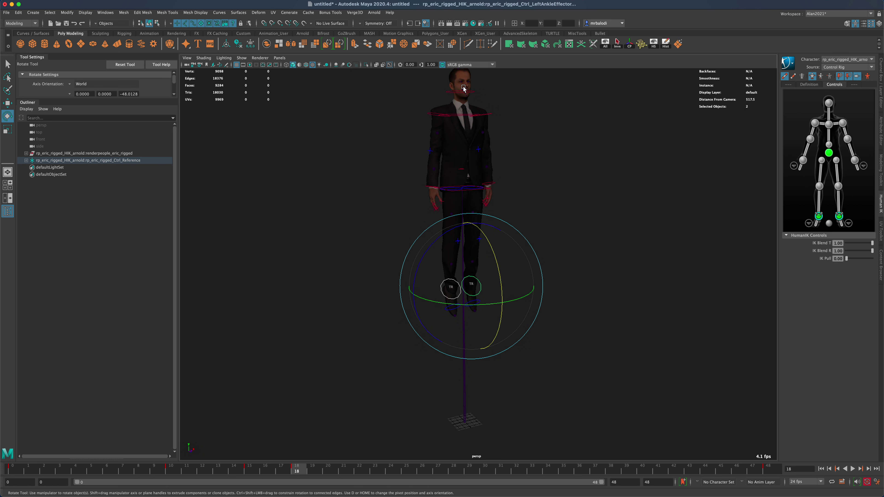
- Select the head effector and rotate it back so the character looks up during the jump
{"action": "left_click", "coordinate": [474, 93]}
{"action": "left_click_drag", "start_coordinate": [476, 94], "coordinate": [572, 315]}
{"action": "scroll", "coordinate": [570, 316], "scroll_direction": "down", "scroll_amount": 3}
{"action": "middle_click_drag", "start_coordinate": [561, 344], "coordinate": [560, 315], "text": "alt"}
{"action": "left_click_drag", "start_coordinate": [560, 315], "coordinate": [556, 322], "text": "alt"}
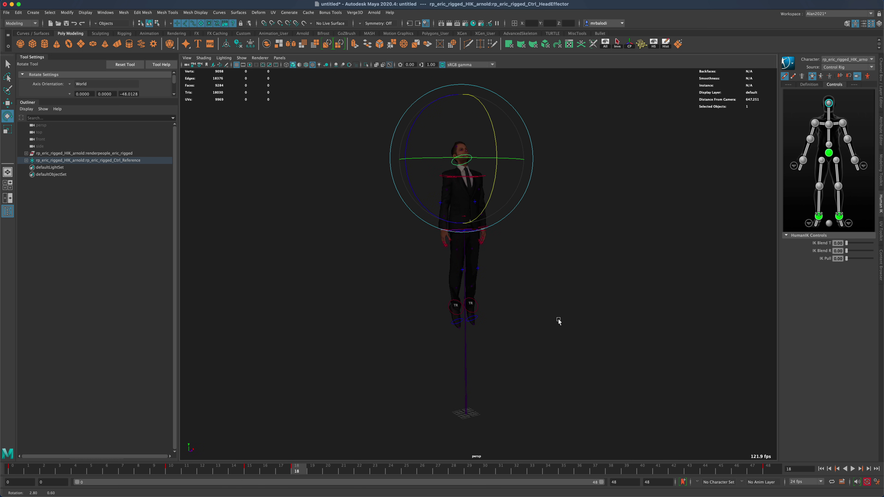
{"action": "mouse_move", "coordinate": [297, 472]}
{"action": "left_mouse_down"}
{"action": "mouse_move", "coordinate": [172, 472]}
{"action": "mouse_move", "coordinate": [359, 470]}
{"action": "mouse_move", "coordinate": [296, 471]}
{"action": "left_mouse_up"}
{"action": "key", "text": "q"}
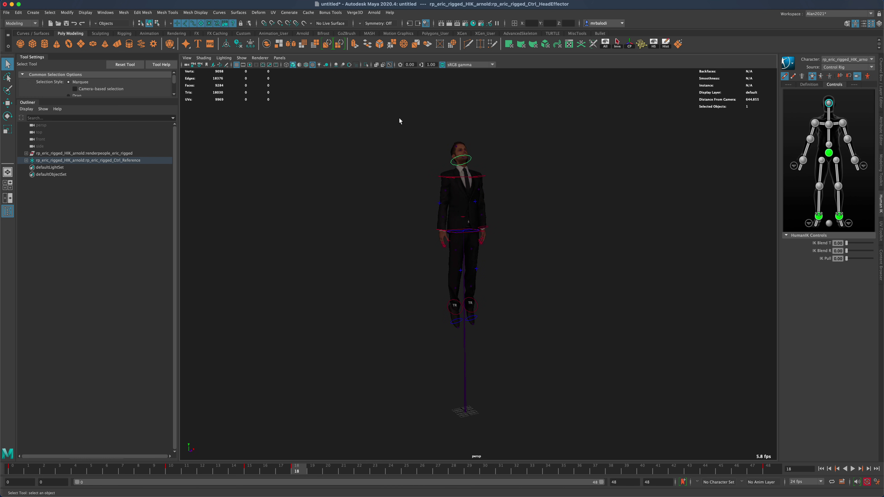
- Select all body effectors and copy the airborne pose keys from frame 18 to frame 22
{"action": "left_click_drag", "start_coordinate": [395, 120], "coordinate": [545, 364]}
{"action": "left_click_drag", "start_coordinate": [393, 106], "coordinate": [586, 350]}
{"action": "right_click", "coordinate": [300, 469]}
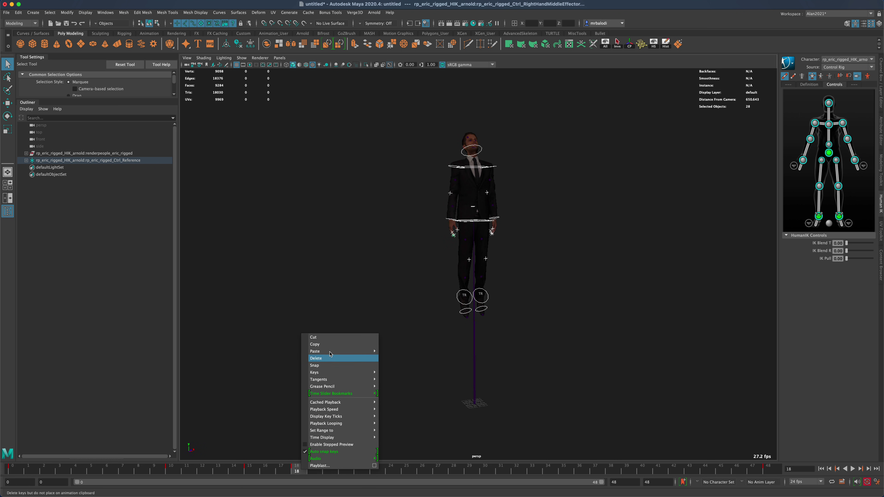
{"action": "left_click", "coordinate": [331, 343]}
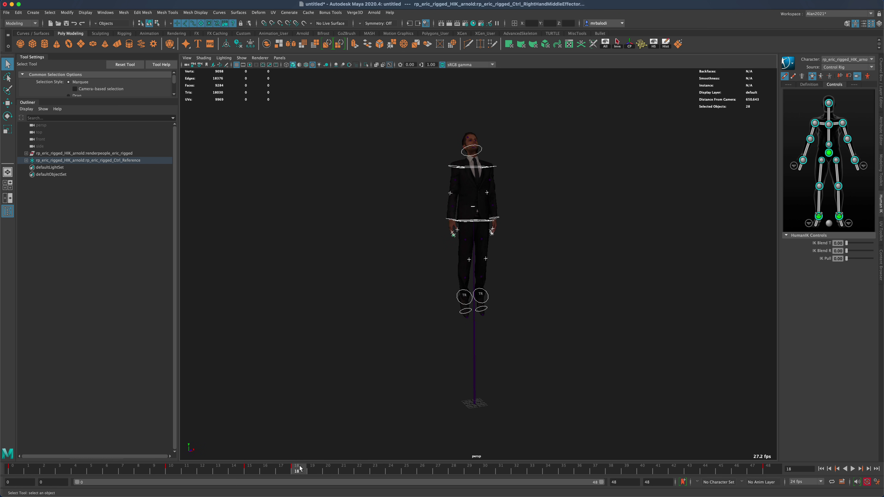
{"action": "left_click", "coordinate": [363, 472]}
{"action": "right_click", "coordinate": [362, 472]}
{"action": "mouse_move", "coordinate": [418, 349]}
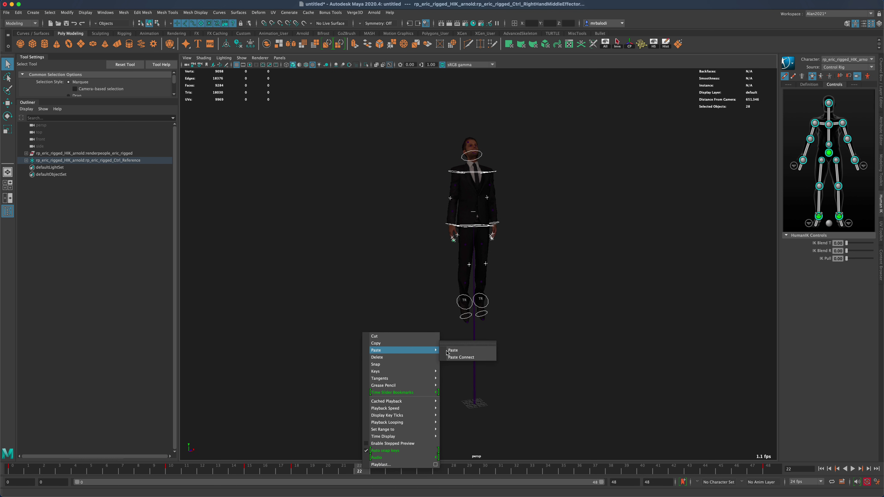
{"action": "left_click", "coordinate": [454, 352]}
- Copy the standing pose keys from frame 15 and paste them at frame 27 for the landing
{"action": "left_click_drag", "start_coordinate": [353, 470], "coordinate": [253, 472]}
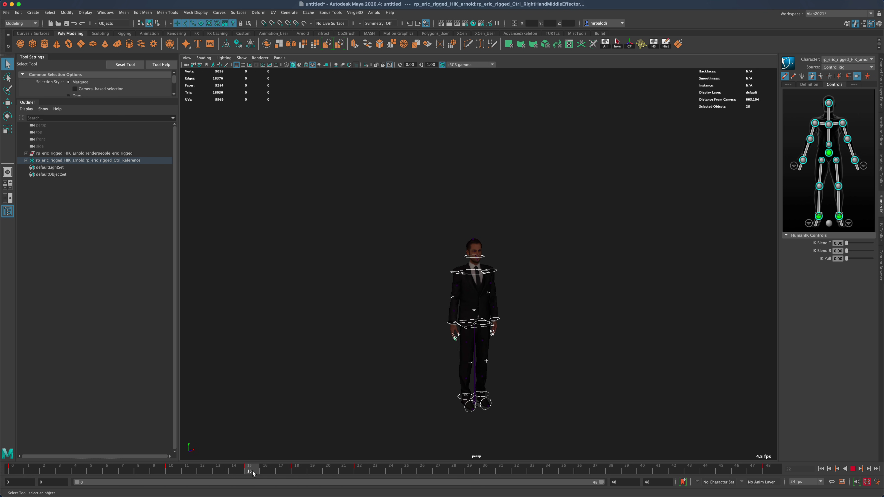
{"action": "right_click", "coordinate": [253, 472]}
{"action": "left_click", "coordinate": [281, 344]}
{"action": "right_click", "coordinate": [249, 469]}
{"action": "mouse_move", "coordinate": [249, 469]}
{"action": "right_mouse_down"}
{"action": "mouse_move", "coordinate": [270, 350]}
{"action": "mouse_move", "coordinate": [258, 469]}
{"action": "right_mouse_up"}
{"action": "left_click", "coordinate": [443, 471]}
{"action": "right_click_drag", "start_coordinate": [439, 471], "coordinate": [527, 354]}
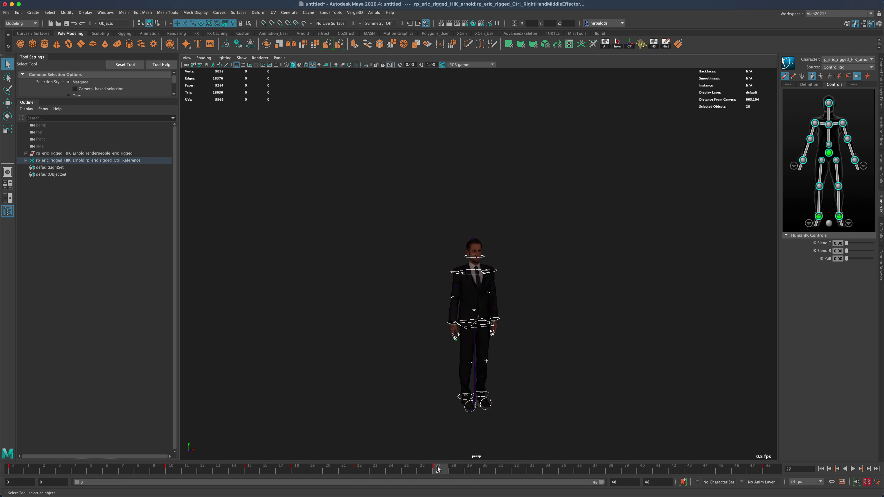
- Copy the crouch pose keys from frame 10 and paste them at frame 34
{"action": "left_click_drag", "start_coordinate": [438, 470], "coordinate": [176, 472]}
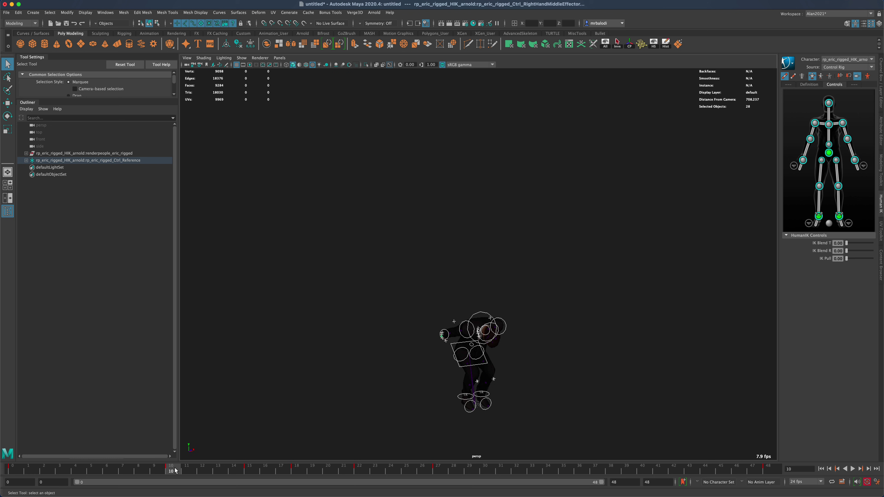
{"action": "right_click", "coordinate": [176, 472]}
{"action": "left_click", "coordinate": [213, 344]}
{"action": "left_click_drag", "start_coordinate": [172, 473], "coordinate": [551, 471]}
{"action": "right_click", "coordinate": [550, 470]}
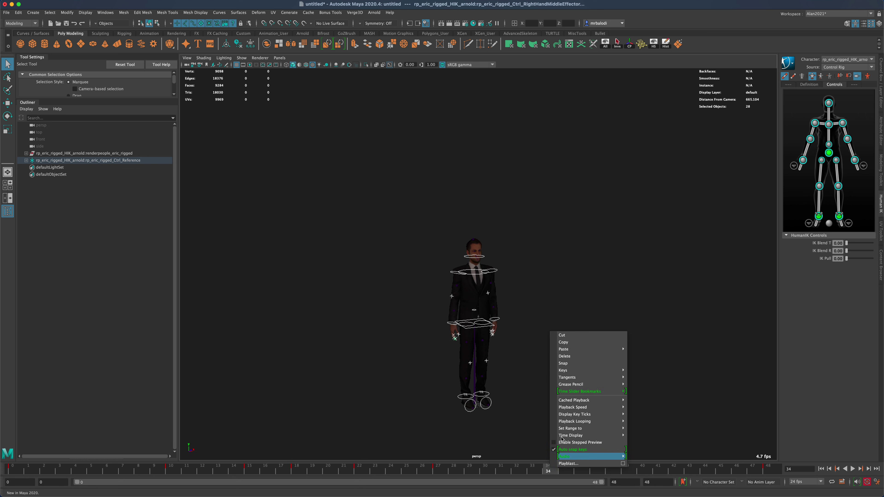
{"action": "mouse_move", "coordinate": [591, 349]}
{"action": "left_click", "coordinate": [640, 349]}
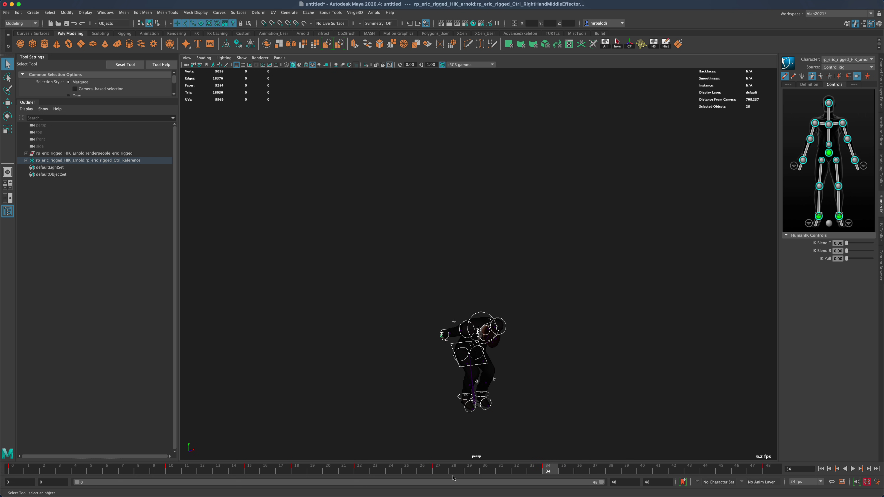
- Play back and scrub the jump animation, checking the motion from another angle
{"action": "key", "text": "alt+v"}
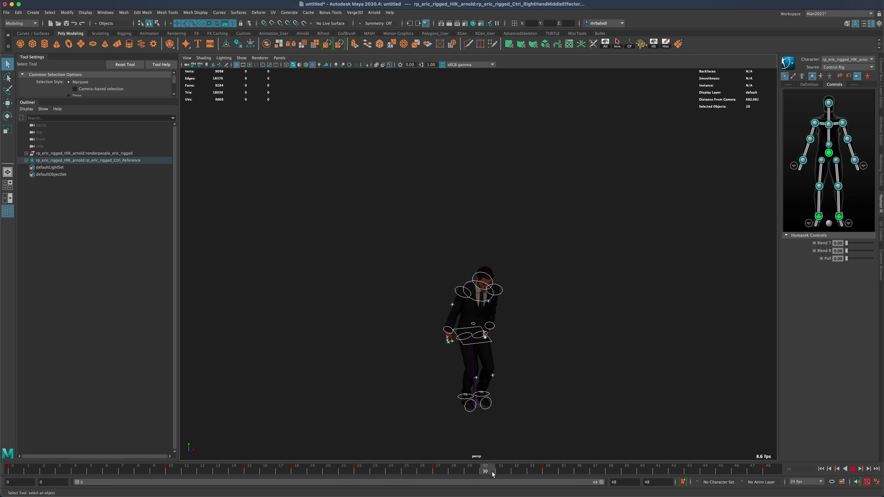
{"action": "left_click_drag", "start_coordinate": [592, 470], "coordinate": [451, 470]}
{"action": "key", "text": "alt+v"}
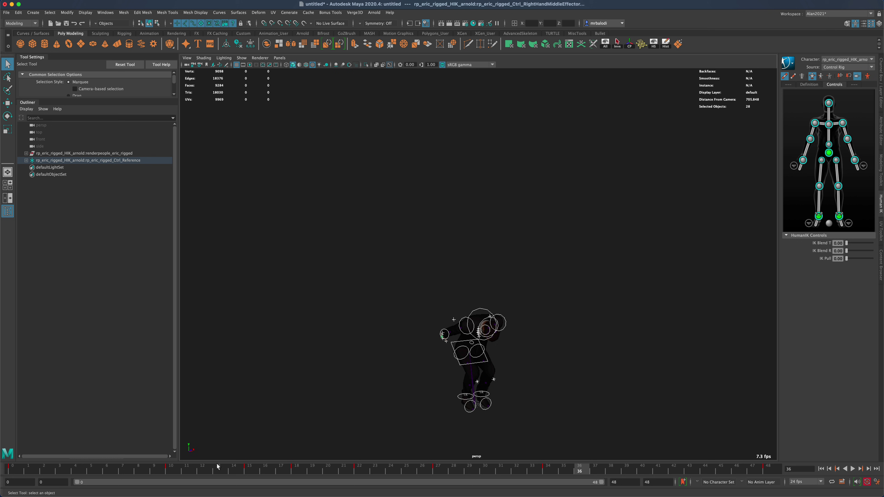
{"action": "key", "text": "alt+v"}
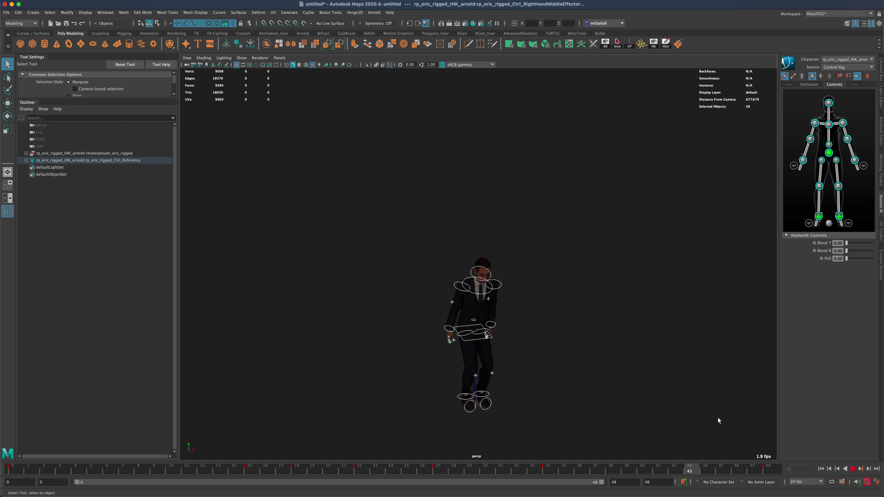
{"action": "left_click_drag", "start_coordinate": [708, 418], "coordinate": [612, 411], "text": "alt"}
{"action": "scroll", "coordinate": [601, 405], "scroll_direction": "up", "scroll_amount": 3}
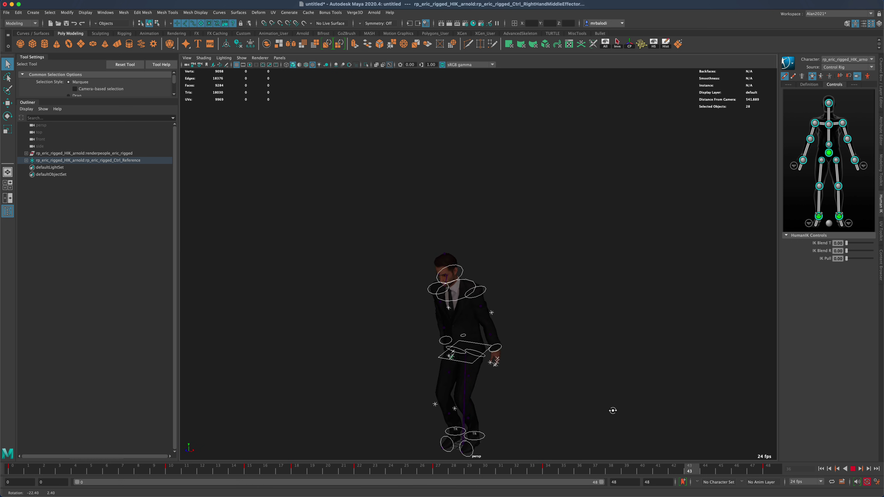
- Review the looping jump playback from several angles, stop it, and return to frame 0
{"action": "middle_click_drag", "start_coordinate": [611, 396], "coordinate": [610, 378], "text": "alt"}
{"action": "right_click_drag", "start_coordinate": [609, 378], "coordinate": [604, 380], "text": "alt"}
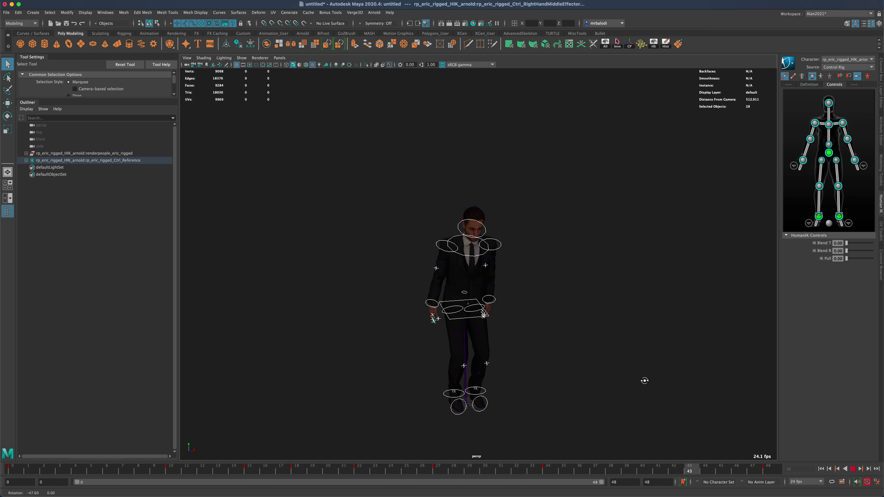
{"action": "mouse_move", "coordinate": [678, 382]}
{"action": "left_mouse_down", "text": "alt"}
{"action": "mouse_move", "coordinate": [665, 371]}
{"action": "mouse_move", "coordinate": [677, 372]}
{"action": "left_mouse_up", "text": "alt"}
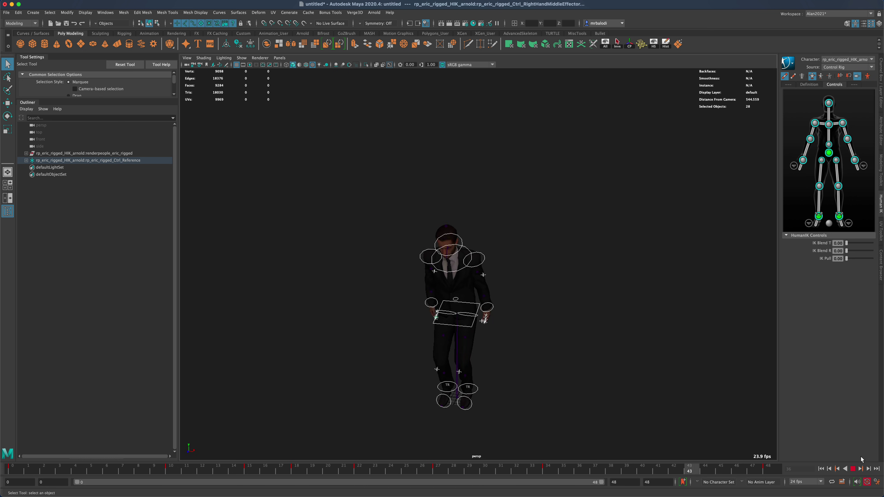
{"action": "left_click", "coordinate": [853, 469]}
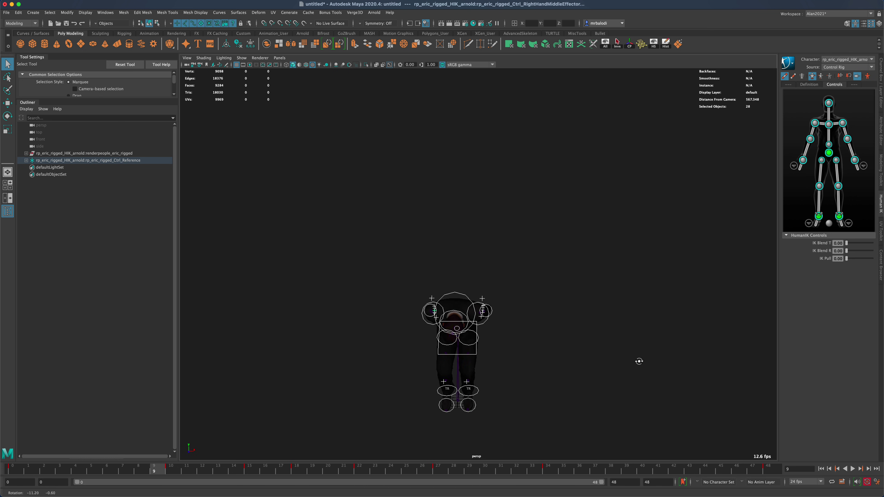
{"action": "left_click", "coordinate": [821, 469]}
- Select all of the character's effectors and create an animation layer from the selection
{"action": "left_click", "coordinate": [602, 380]}
{"action": "left_click_drag", "start_coordinate": [603, 380], "coordinate": [609, 362], "text": "alt"}
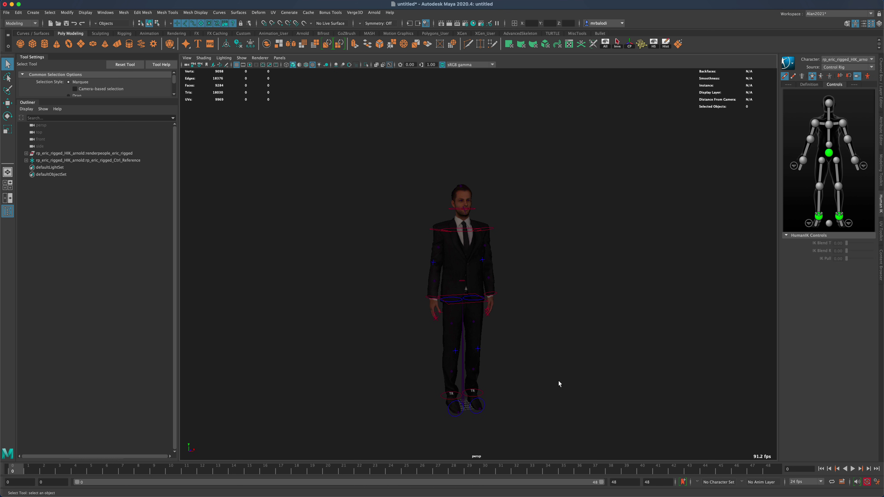
{"action": "middle_click_drag", "start_coordinate": [558, 381], "coordinate": [556, 382], "text": "alt"}
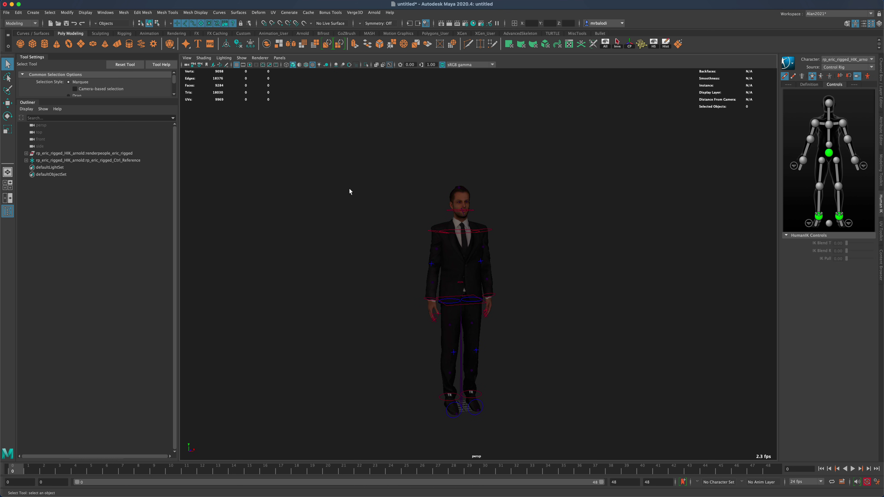
{"action": "left_click_drag", "start_coordinate": [366, 161], "coordinate": [581, 440]}
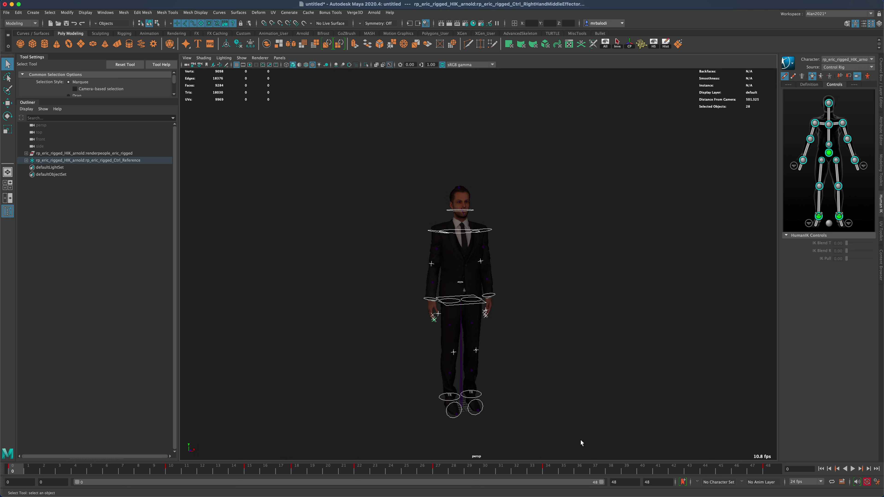
{"action": "left_click", "coordinate": [881, 79]}
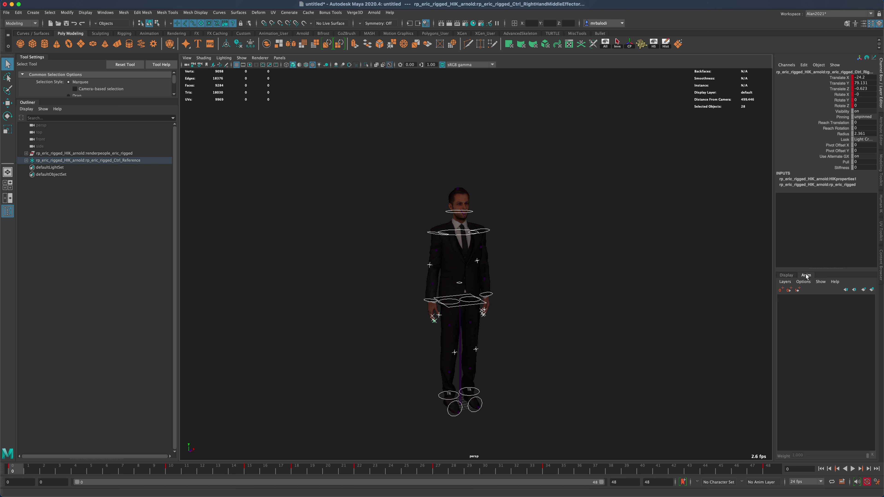
{"action": "left_click", "coordinate": [872, 290]}
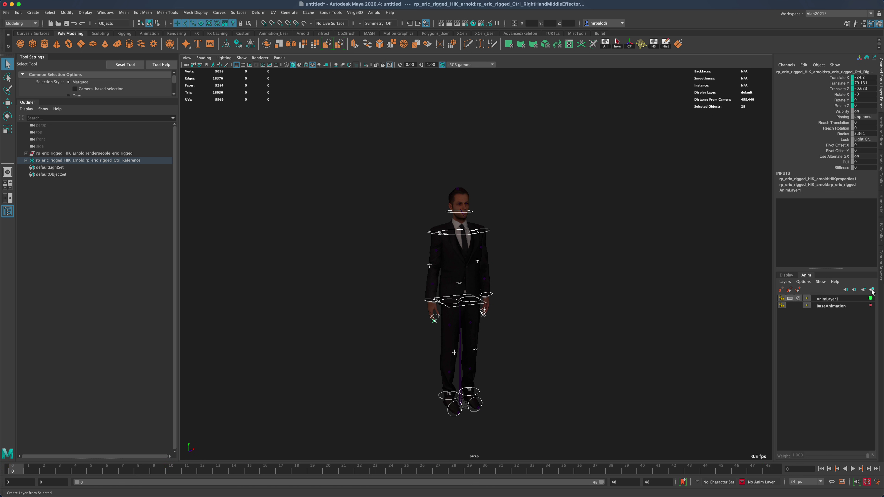
- Compare the keys on BaseAnimation and AnimLayer1, make AnimLayer1 active, and briefly play the animation
{"action": "left_click", "coordinate": [822, 306]}
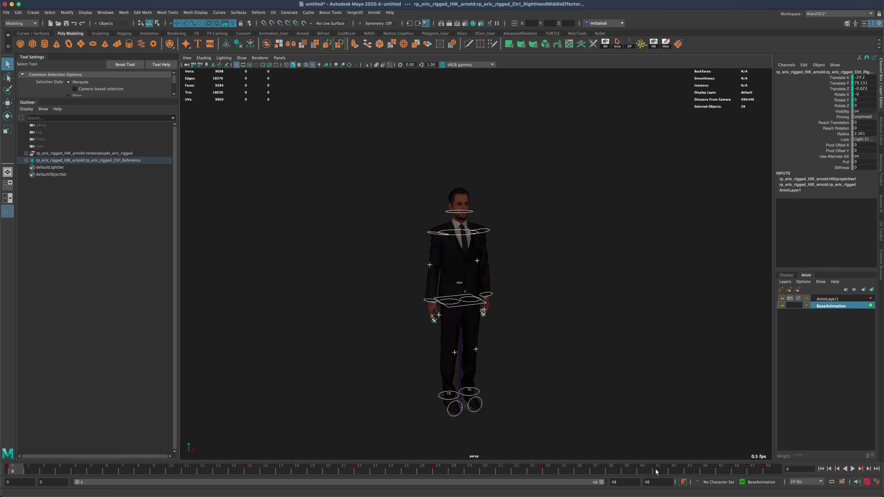
{"action": "left_click", "coordinate": [826, 299]}
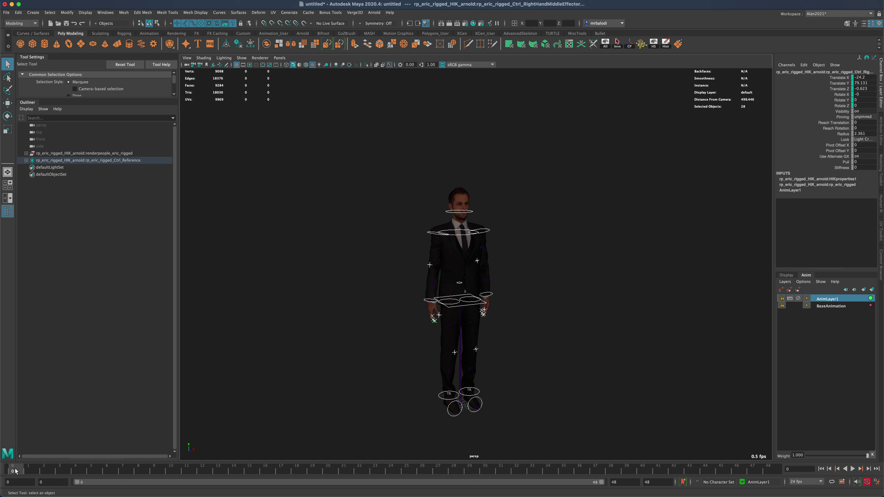
{"action": "key", "text": "alt+v"}
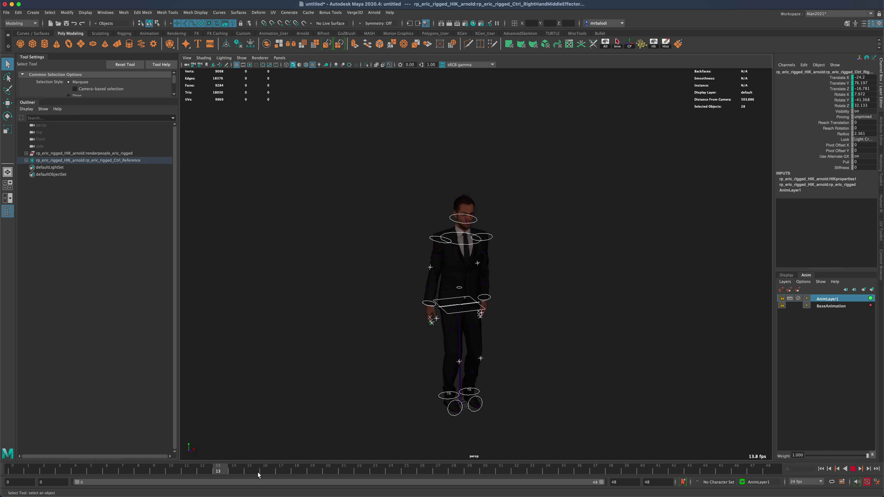
{"action": "key", "text": "Escape"}
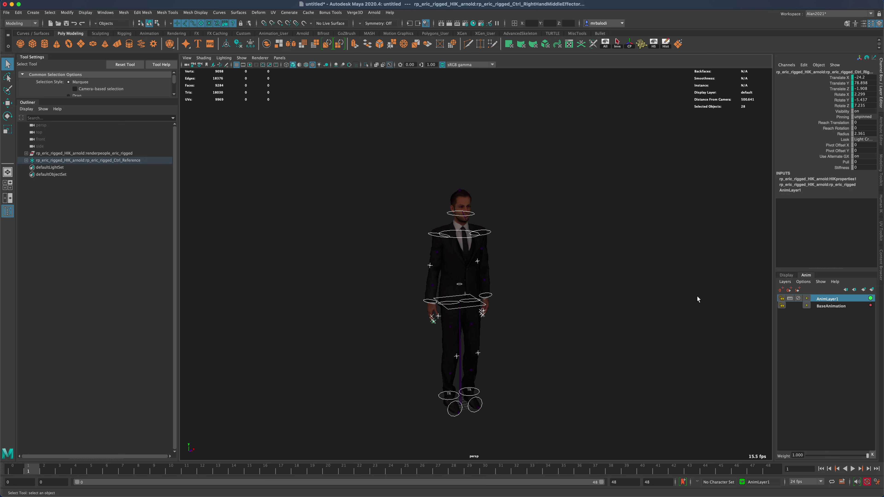
- Set the HumanIK keying mode to Full Body and return to the animation layers
{"action": "left_click", "coordinate": [881, 209]}
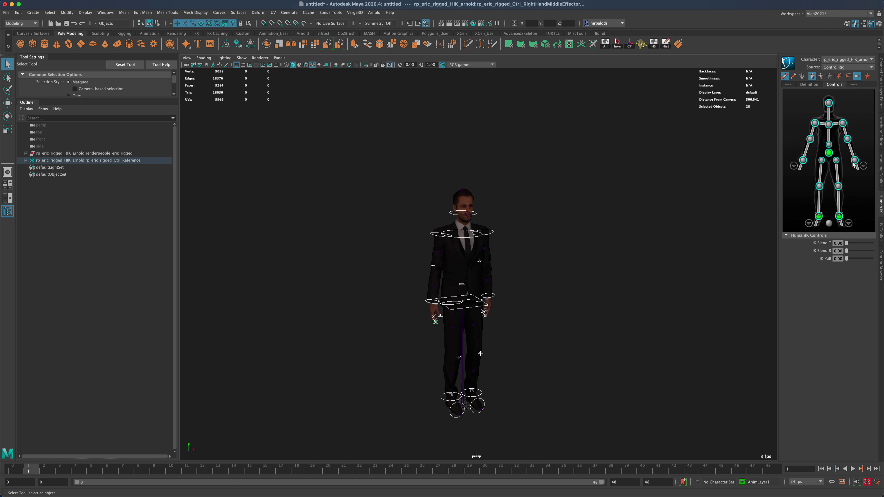
{"action": "left_click", "coordinate": [813, 78]}
{"action": "left_click", "coordinate": [882, 81]}
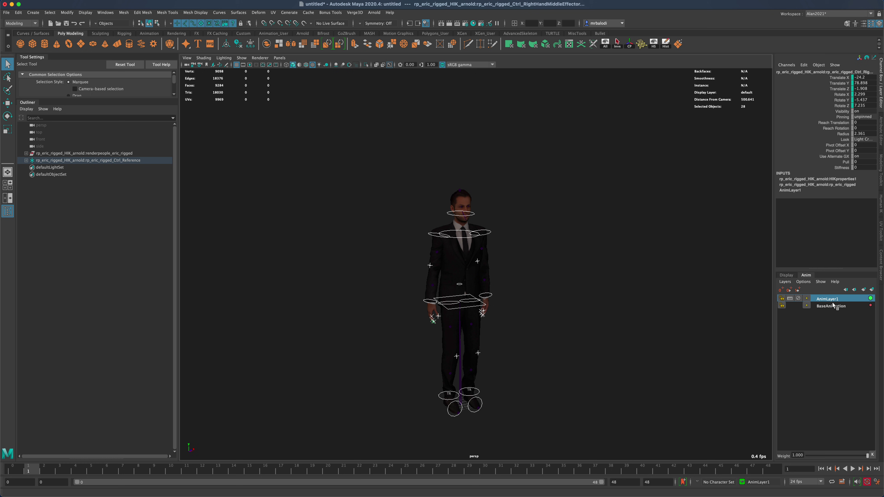
- Select both shoulder effectors at frame 14 and key them on AnimLayer1
{"action": "left_click_drag", "start_coordinate": [536, 323], "coordinate": [533, 324], "text": "alt"}
{"action": "left_click_drag", "start_coordinate": [31, 470], "coordinate": [238, 473]}
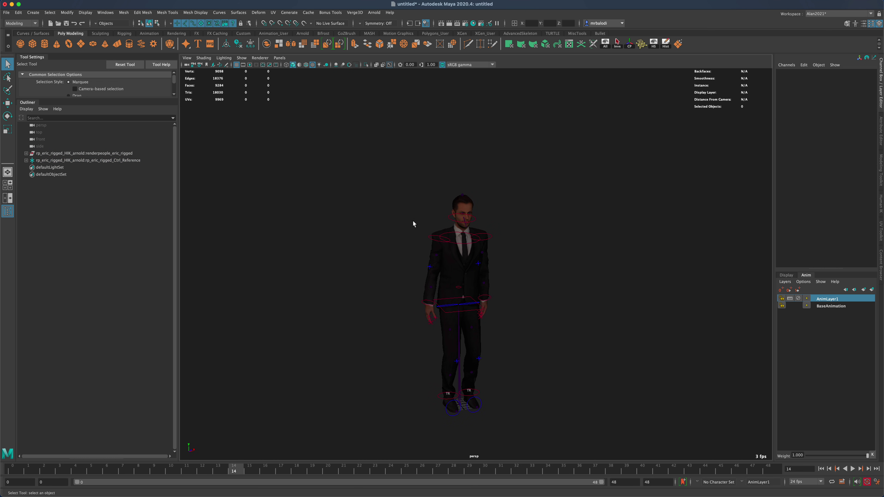
{"action": "left_click", "coordinate": [432, 241]}
{"action": "left_click", "coordinate": [490, 239], "text": "shift"}
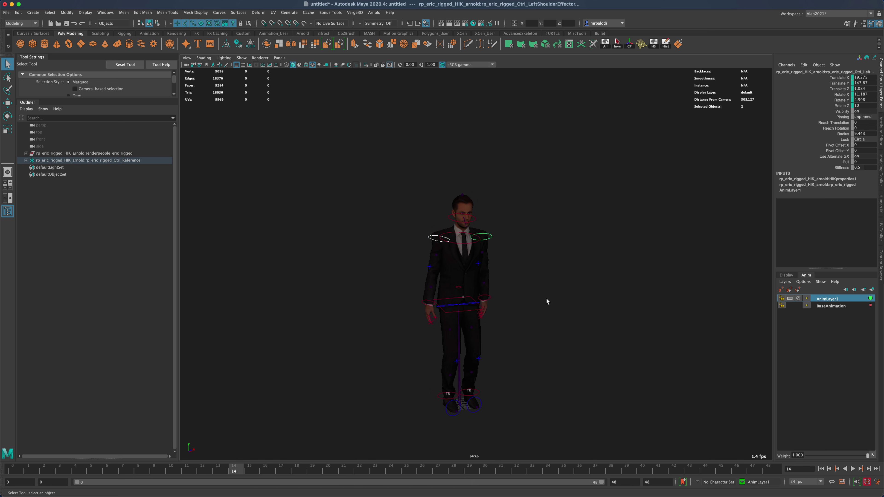
{"action": "left_click", "coordinate": [235, 470]}
- Key both shoulder effectors at frame 31 on AnimLayer1 and check the poses at frames 14 and 31
{"action": "left_click_drag", "start_coordinate": [239, 470], "coordinate": [507, 470]}
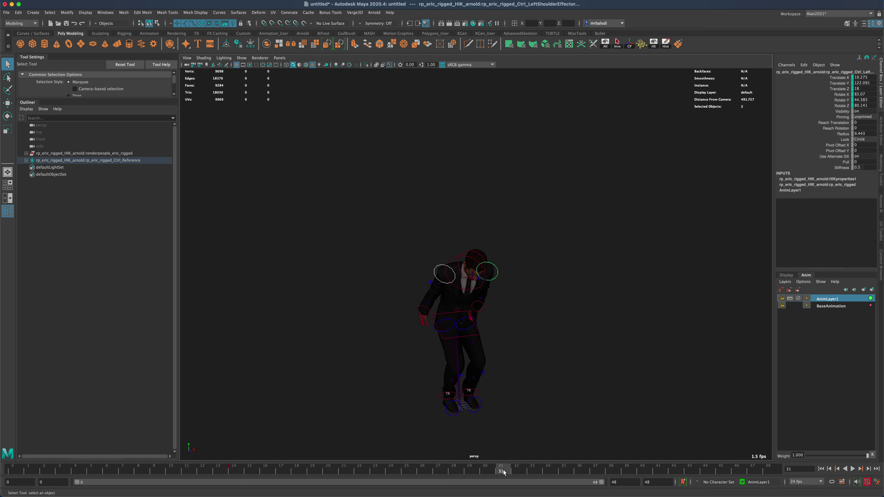
{"action": "mouse_move", "coordinate": [567, 384]}
{"action": "left_mouse_down", "text": "alt"}
{"action": "mouse_move", "coordinate": [558, 380]}
{"action": "mouse_move", "coordinate": [563, 395]}
{"action": "mouse_move", "coordinate": [559, 374]}
{"action": "left_mouse_up", "text": "alt"}
{"action": "left_click", "coordinate": [239, 470]}
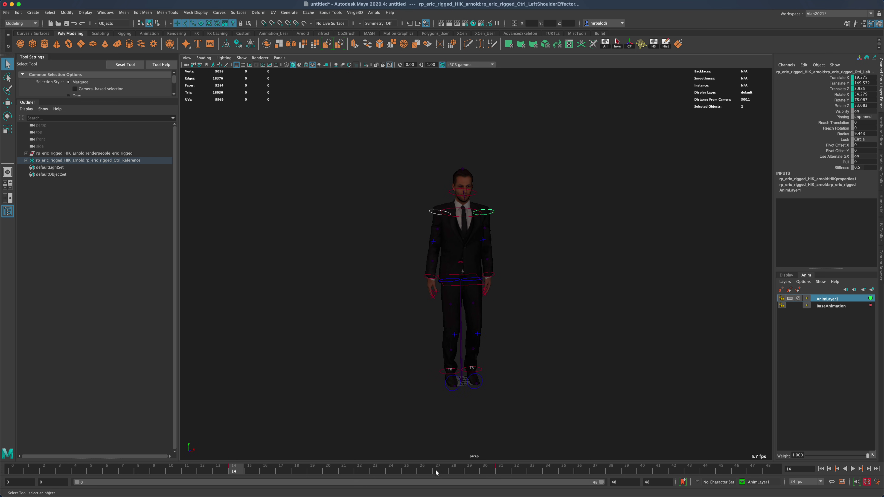
{"action": "left_click", "coordinate": [503, 471]}
{"action": "left_click", "coordinate": [230, 471]}
{"action": "left_click_drag", "start_coordinate": [488, 218], "coordinate": [574, 278], "text": "alt"}
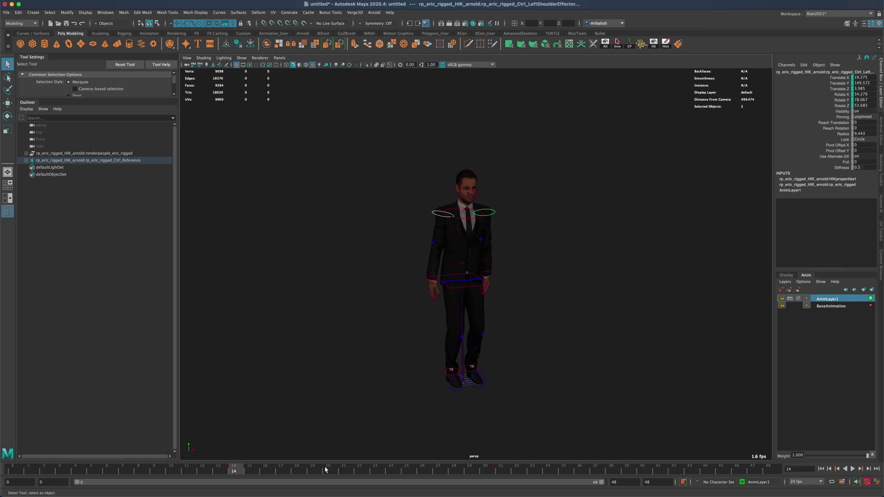
- At frame 18, rotate the left shoulder effector to about 29 on Y to swing the left arm outward
{"action": "left_click_drag", "start_coordinate": [238, 470], "coordinate": [302, 470]}
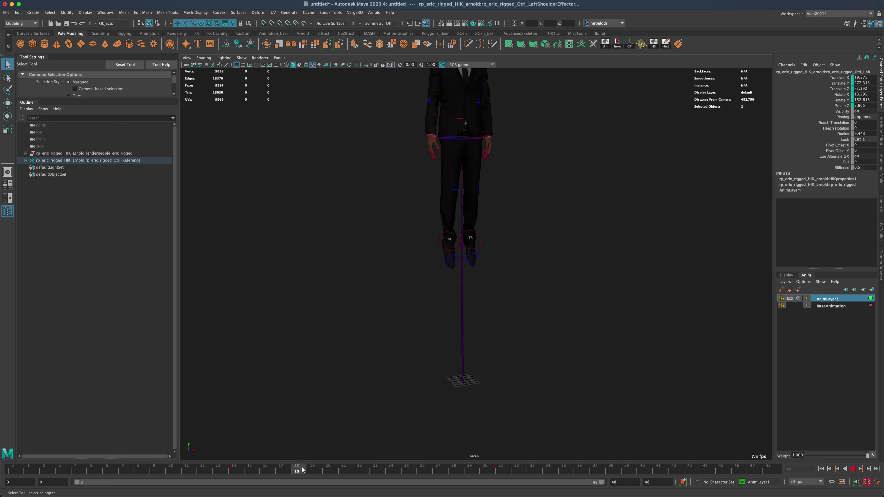
{"action": "middle_click_drag", "start_coordinate": [570, 304], "coordinate": [558, 369], "text": "alt"}
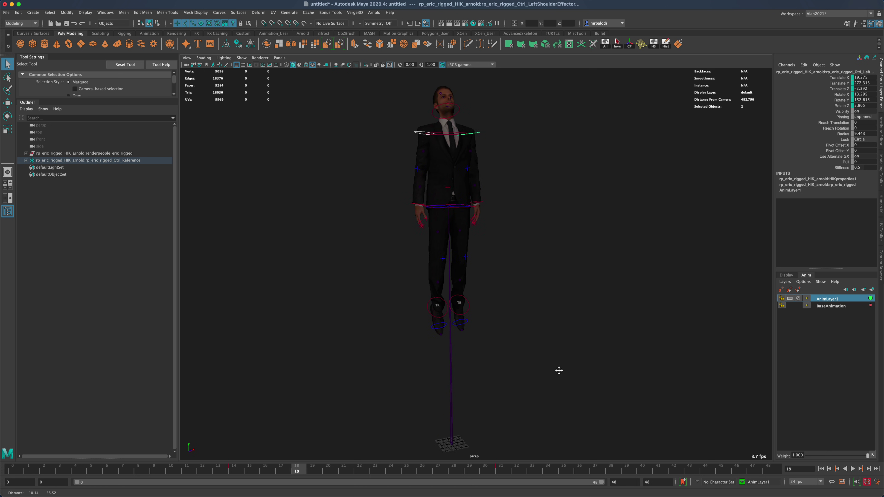
{"action": "left_click", "coordinate": [7, 116]}
{"action": "left_click_drag", "start_coordinate": [320, 224], "coordinate": [302, 234], "text": "alt"}
{"action": "left_click", "coordinate": [326, 224]}
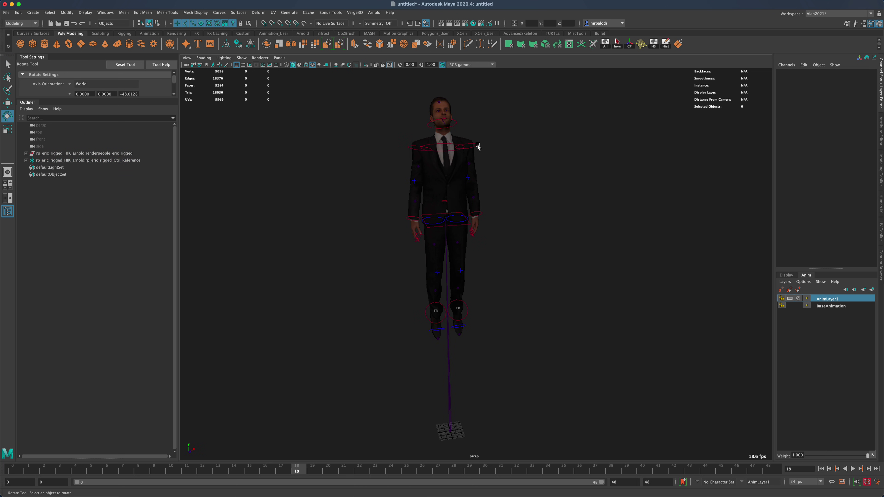
{"action": "left_click", "coordinate": [477, 144]}
{"action": "left_click_drag", "start_coordinate": [555, 193], "coordinate": [532, 192], "text": "alt"}
{"action": "left_click_drag", "start_coordinate": [526, 135], "coordinate": [525, 56]}
{"action": "left_click_drag", "start_coordinate": [518, 119], "coordinate": [516, 101]}
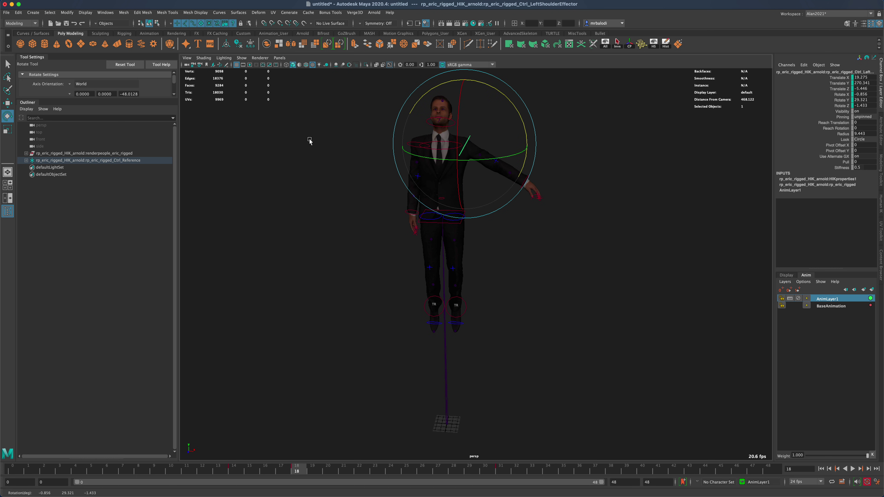
- Rotate the right shoulder effector at frame 18 to about 23.5 on Y to swing the right arm outward
{"action": "left_click", "coordinate": [308, 140]}
{"action": "left_click", "coordinate": [407, 142]}
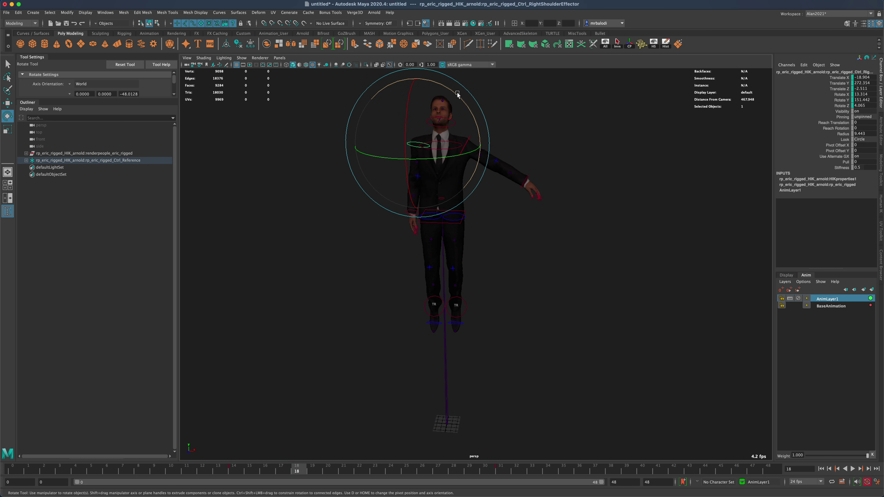
{"action": "left_click_drag", "start_coordinate": [457, 94], "coordinate": [504, 160]}
{"action": "left_click_drag", "start_coordinate": [586, 278], "coordinate": [621, 267], "text": "alt"}
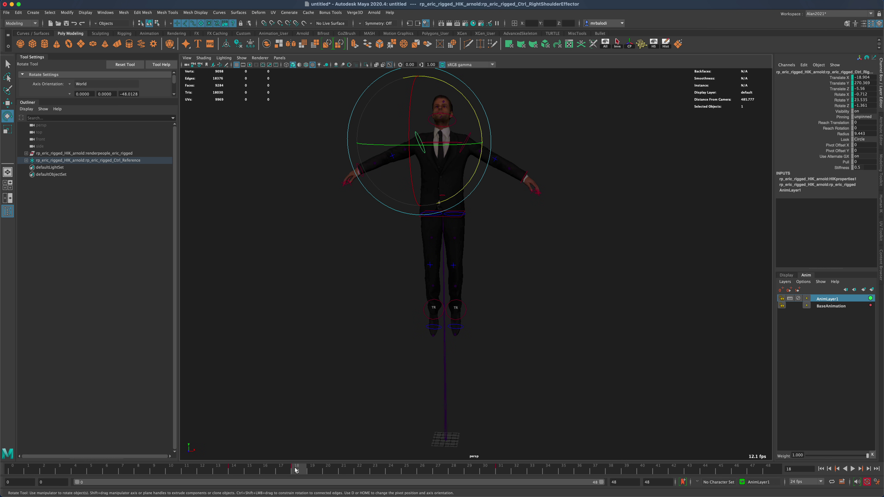
- Scrub back to frame 0 and play the animation to check the layered arm motion during the jump
{"action": "mouse_move", "coordinate": [296, 470]}
{"action": "left_mouse_down"}
{"action": "mouse_move", "coordinate": [195, 470]}
{"action": "mouse_move", "coordinate": [281, 470]}
{"action": "left_mouse_up"}
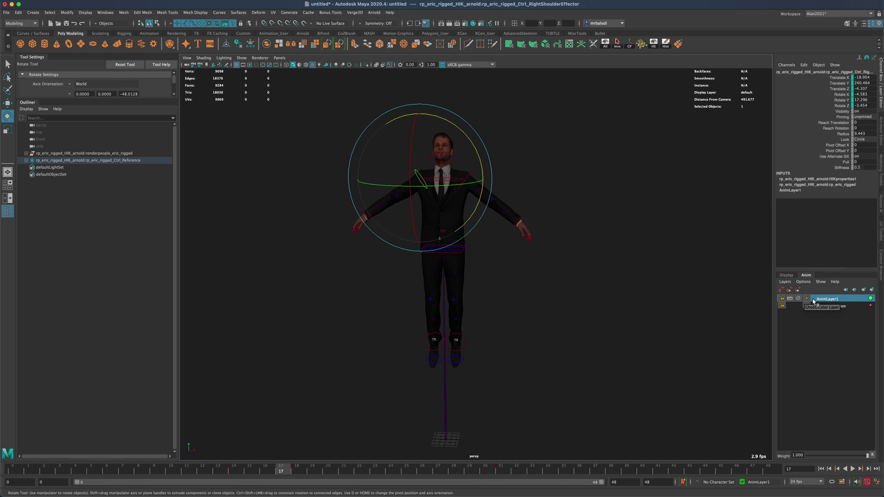
{"action": "left_click_drag", "start_coordinate": [576, 267], "coordinate": [596, 209], "text": "alt"}
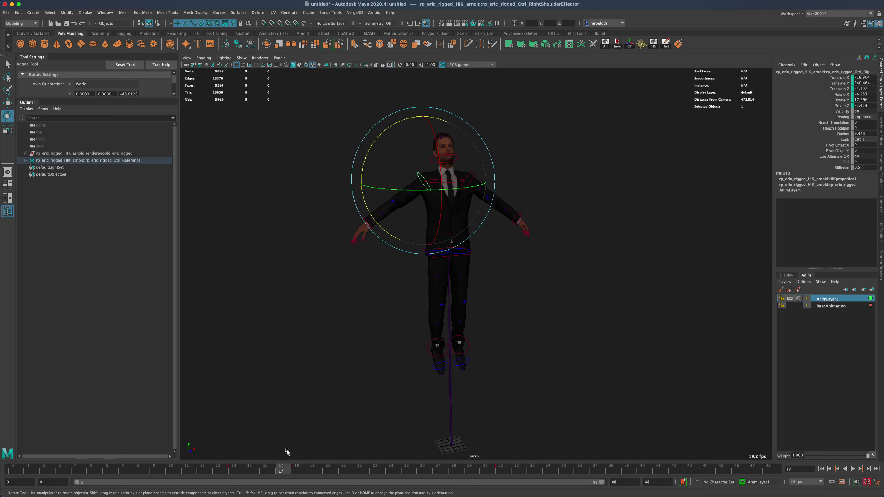
{"action": "left_click_drag", "start_coordinate": [282, 472], "coordinate": [12, 463]}
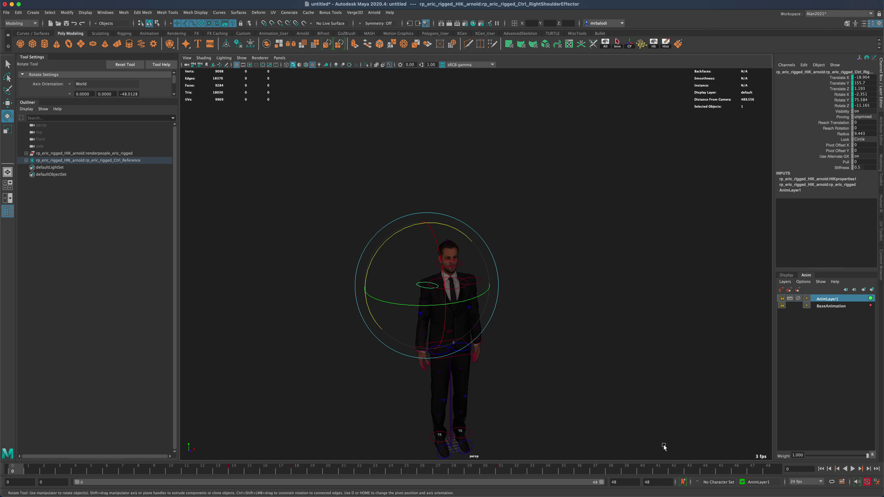
{"action": "left_click", "coordinate": [852, 469]}
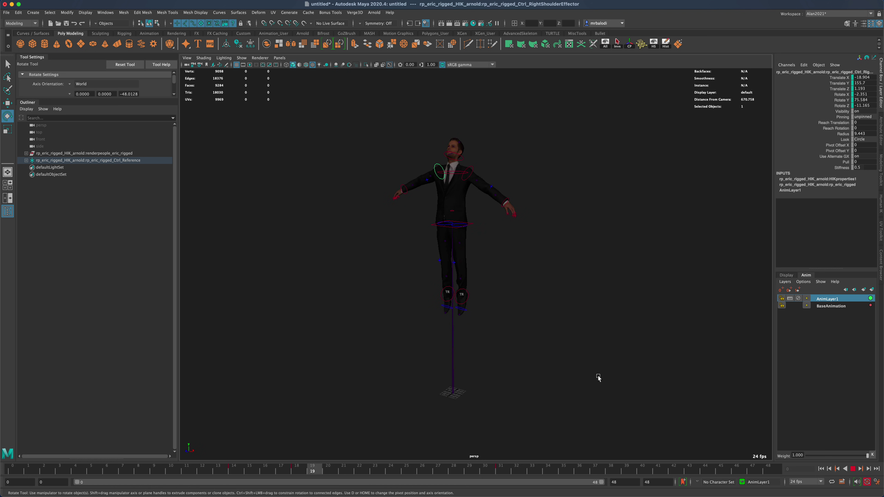
{"action": "left_click", "coordinate": [851, 469]}
- At frame 24, raise both arms by rotating the shoulder effectors, with the left one at about -19 on Y
{"action": "mouse_move", "coordinate": [520, 467]}
{"action": "left_mouse_down"}
{"action": "mouse_move", "coordinate": [234, 468]}
{"action": "mouse_move", "coordinate": [391, 470]}
{"action": "left_mouse_up"}
{"action": "left_click_drag", "start_coordinate": [478, 161], "coordinate": [520, 245]}
{"action": "left_click", "coordinate": [542, 221]}
{"action": "left_click", "coordinate": [487, 202]}
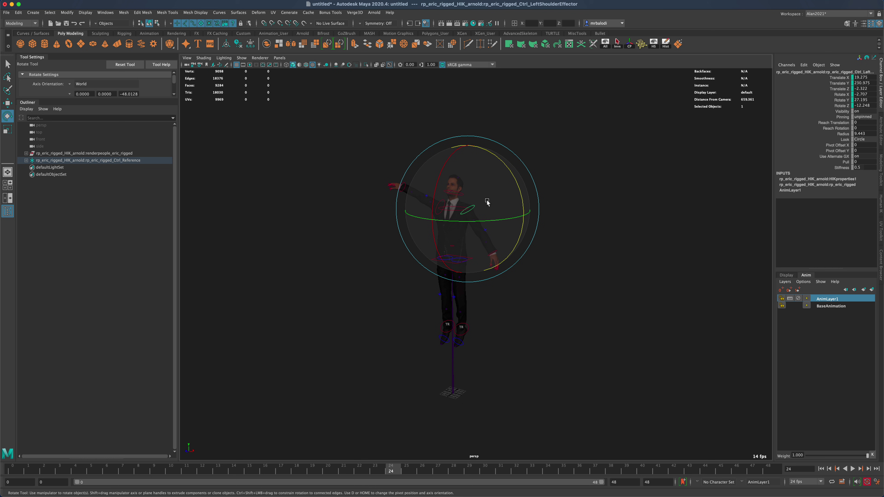
{"action": "left_click_drag", "start_coordinate": [515, 199], "coordinate": [466, 69]}
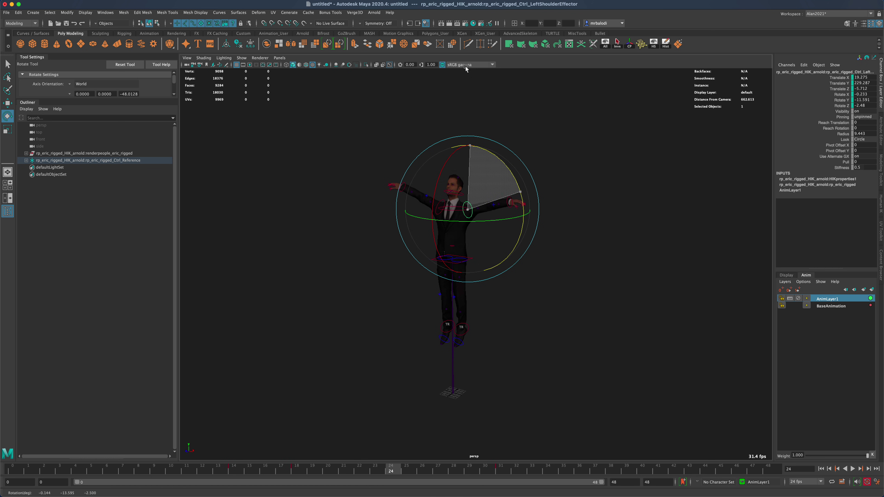
{"action": "left_click_drag", "start_coordinate": [444, 33], "coordinate": [637, 334]}
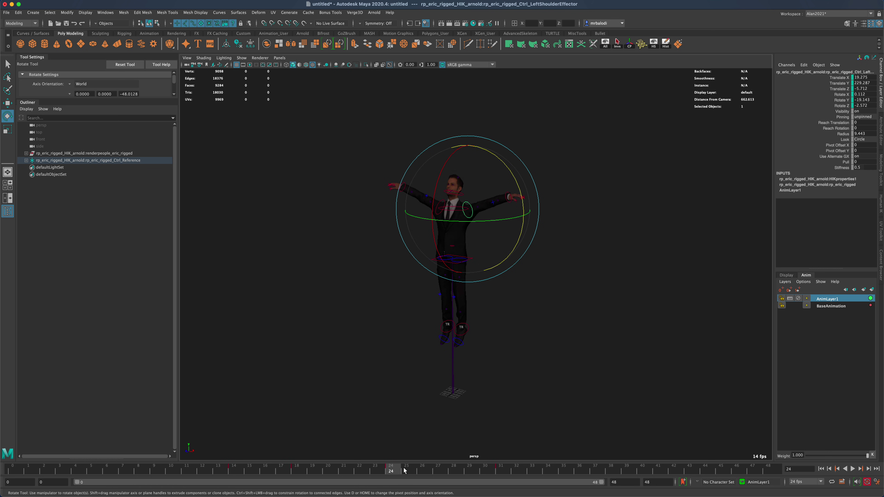
- Scrub to frame 31 and play back the jump to check the raised arms through the landing
{"action": "left_click_drag", "start_coordinate": [404, 471], "coordinate": [500, 468]}
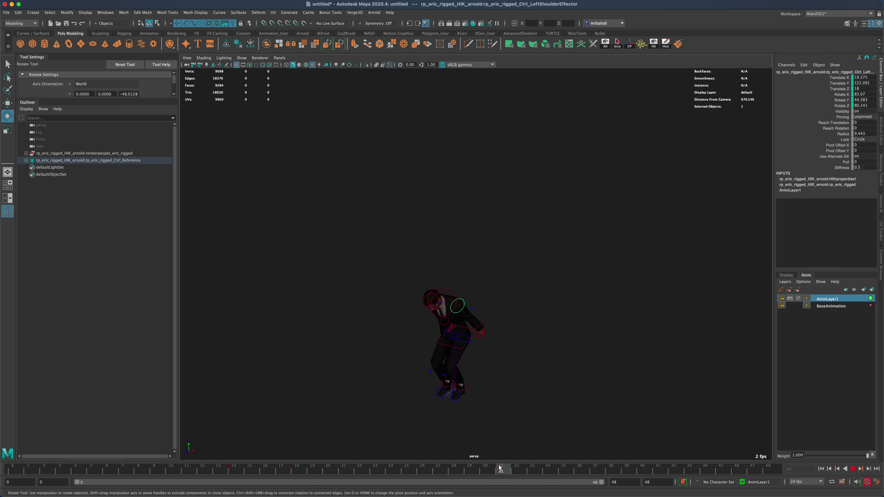
{"action": "left_click", "coordinate": [853, 468]}
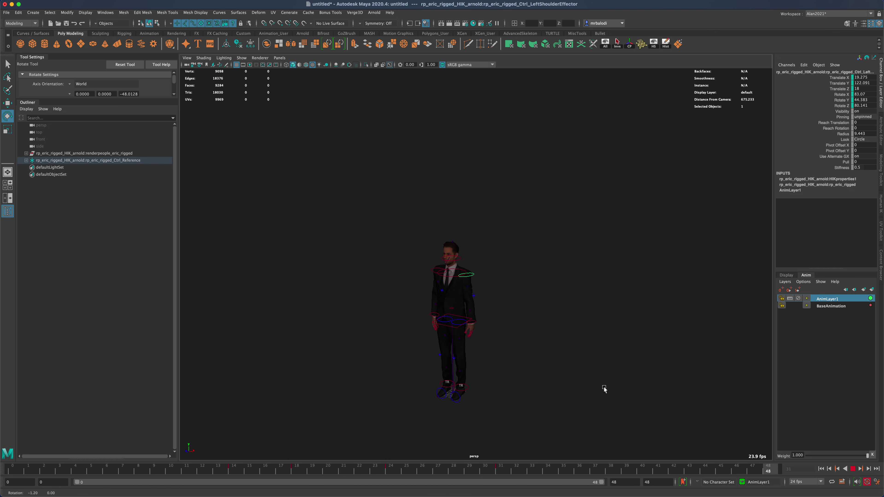
{"action": "left_click", "coordinate": [853, 469]}
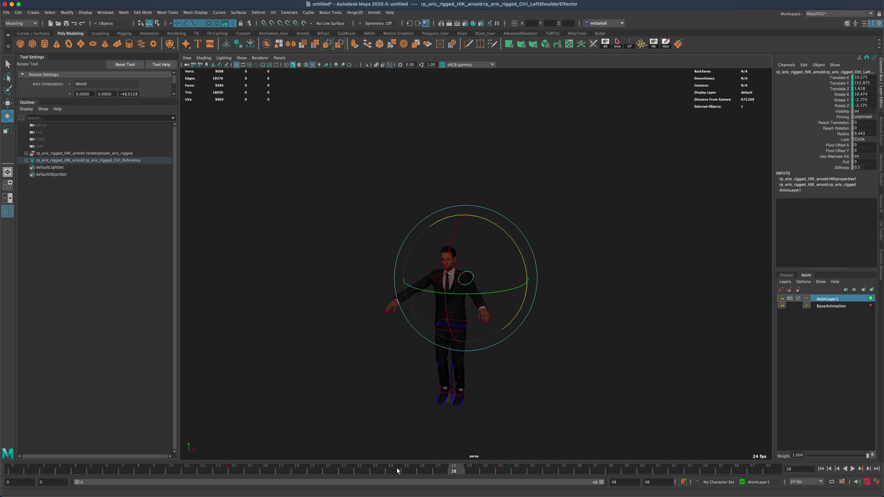
- Delete the left shoulder effector's key at frame 18 and play back the arm motion
{"action": "left_click_drag", "start_coordinate": [397, 471], "coordinate": [299, 472]}
{"action": "right_click", "coordinate": [299, 471]}
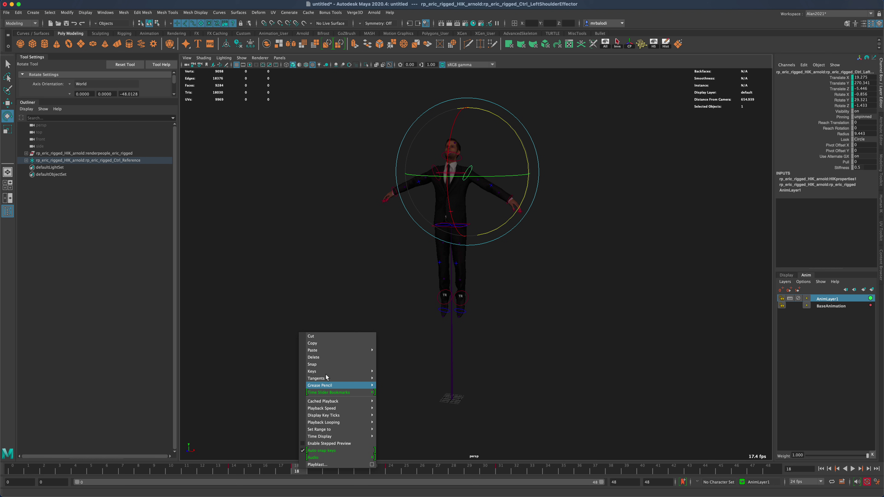
{"action": "left_click", "coordinate": [330, 358]}
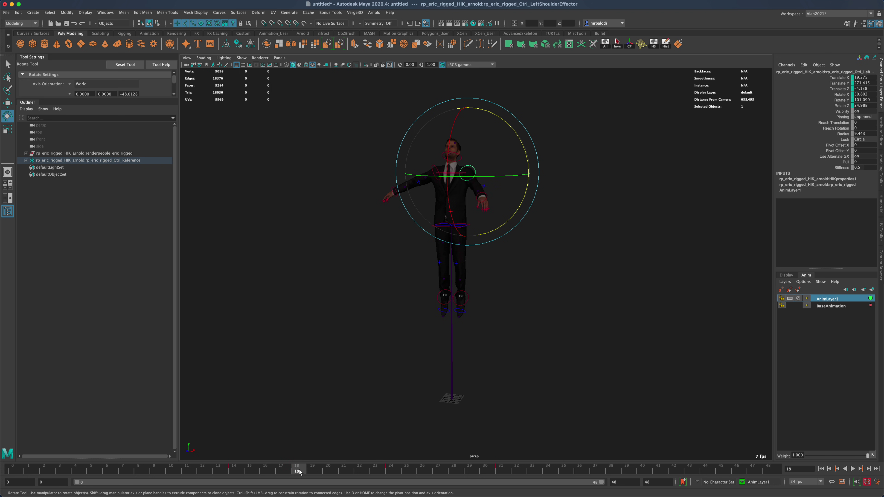
{"action": "key", "text": "alt+v"}
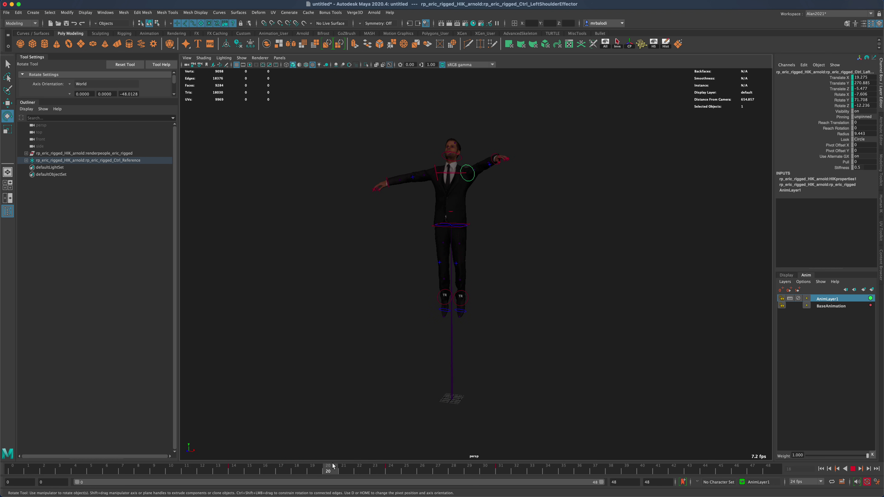
{"action": "key", "text": "alt+v"}
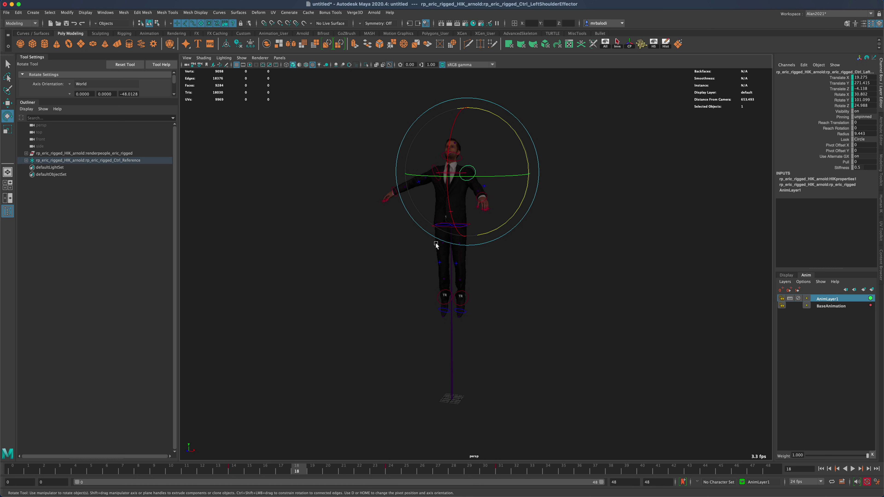
- Select both shoulder effectors and delete their keys at frame 18
{"action": "left_click", "coordinate": [407, 252]}
{"action": "left_click", "coordinate": [434, 167]}
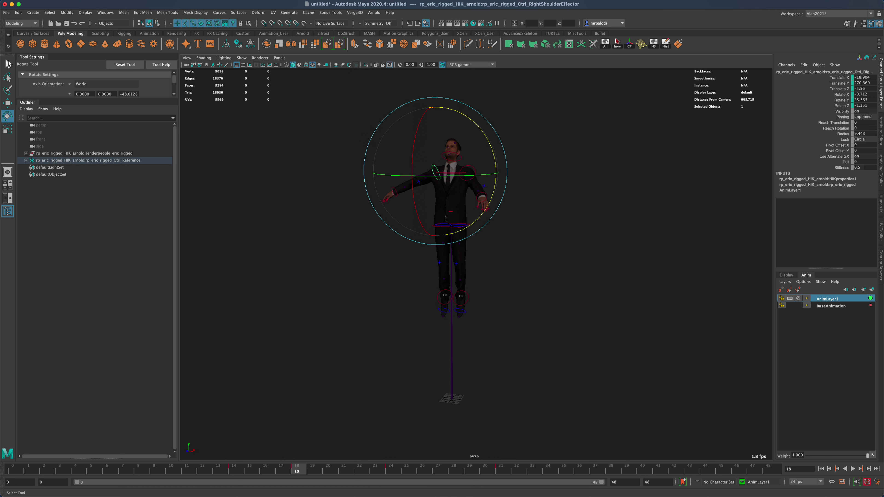
{"action": "key", "text": "q"}
{"action": "left_click", "coordinate": [471, 168], "text": "shift"}
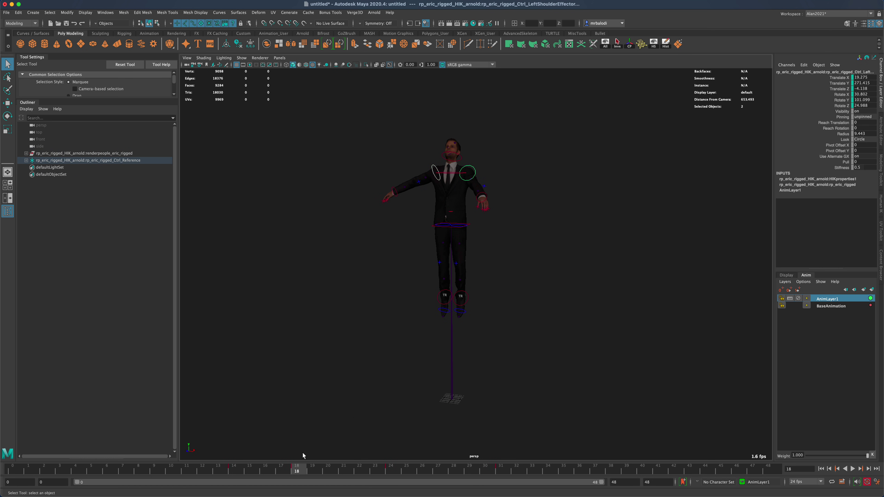
{"action": "right_click", "coordinate": [297, 470]}
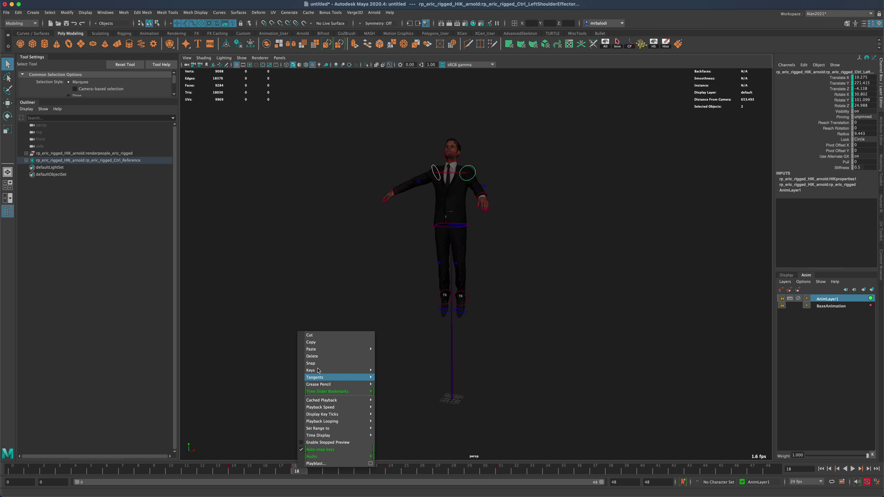
{"action": "left_click", "coordinate": [321, 357]}
- Play the jump animation and watch the arm swing from several angles
{"action": "key", "text": "alt+v"}
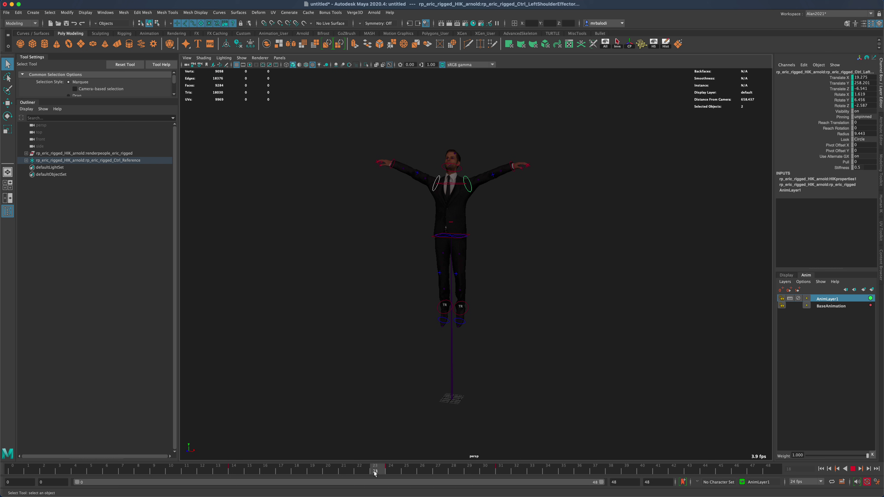
{"action": "key", "text": "alt+v"}
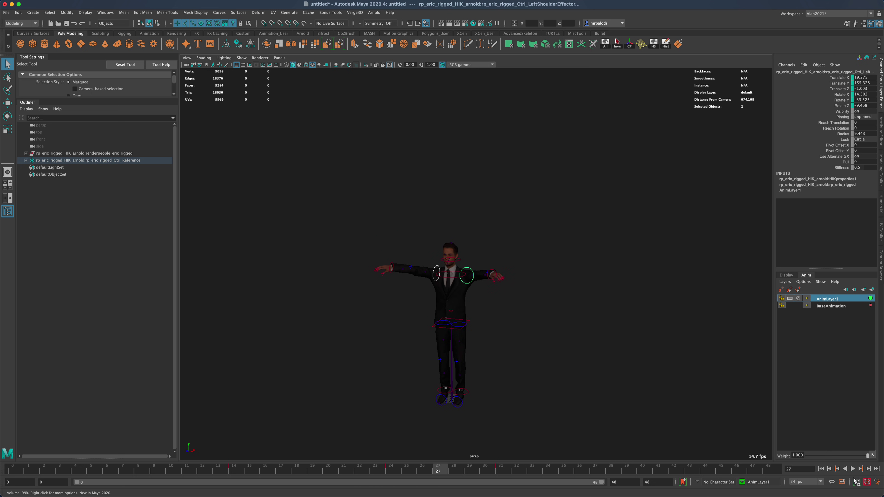
{"action": "left_click", "coordinate": [852, 469]}
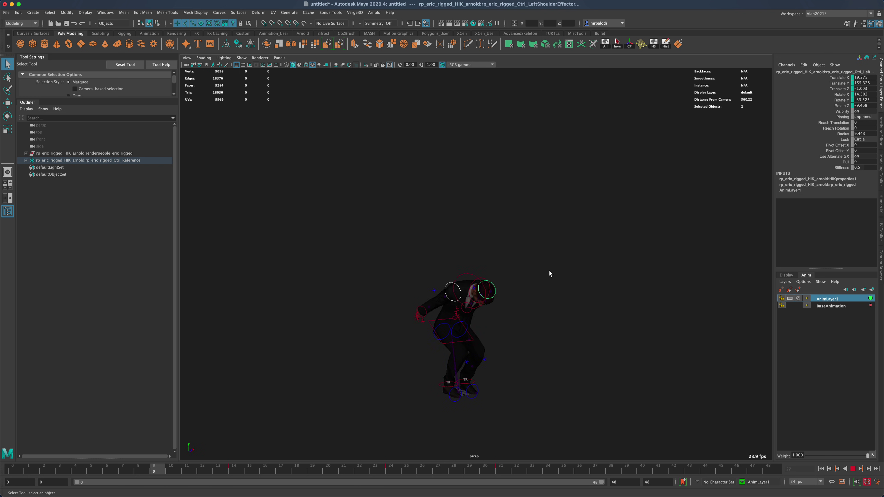
{"action": "left_click_drag", "start_coordinate": [570, 300], "coordinate": [511, 303], "text": "alt"}
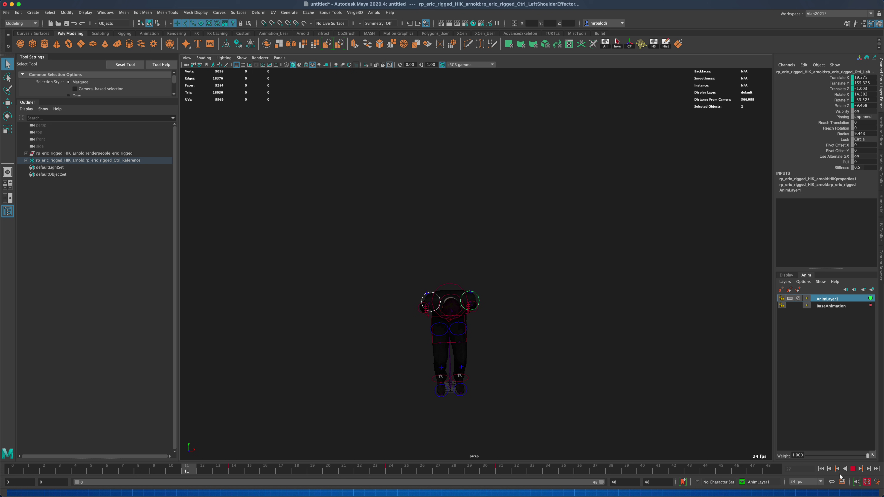
{"action": "left_click", "coordinate": [853, 470]}
- At frame 19, rotate the right shoulder effector to swing the right arm outward, away from the body
{"action": "left_click", "coordinate": [392, 472]}
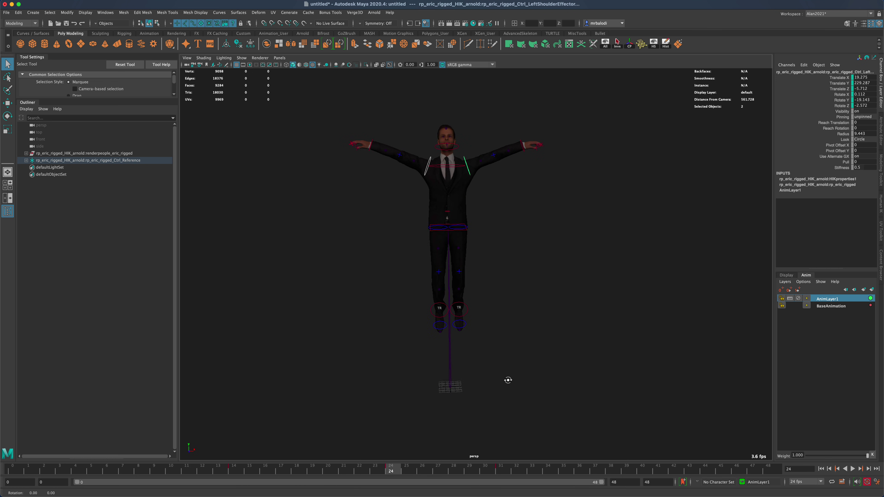
{"action": "left_click_drag", "start_coordinate": [507, 380], "coordinate": [524, 385], "text": "alt"}
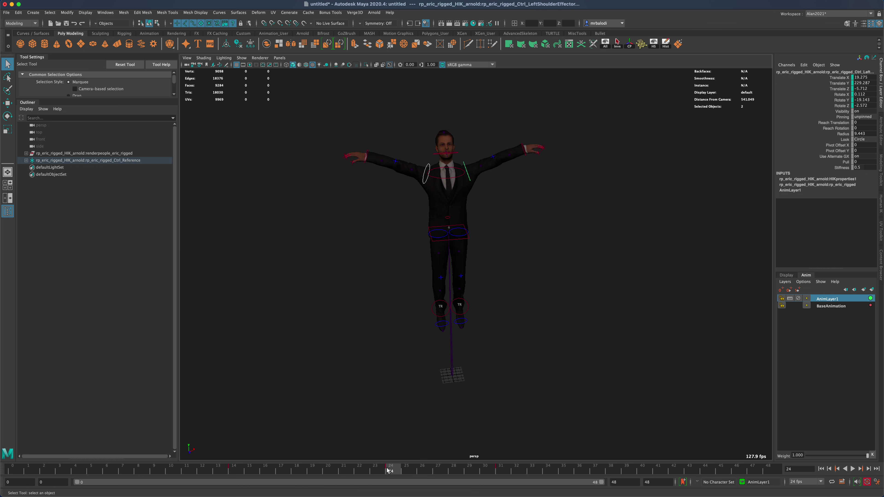
{"action": "mouse_move", "coordinate": [387, 470]}
{"action": "left_mouse_down"}
{"action": "mouse_move", "coordinate": [239, 472]}
{"action": "mouse_move", "coordinate": [313, 469]}
{"action": "left_mouse_up"}
{"action": "left_click_drag", "start_coordinate": [319, 362], "coordinate": [370, 373], "text": "alt"}
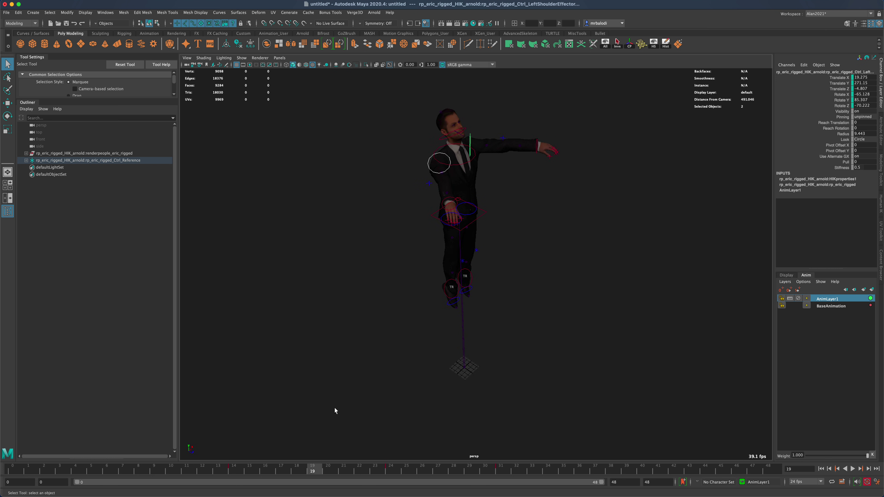
{"action": "key", "text": "alt+v"}
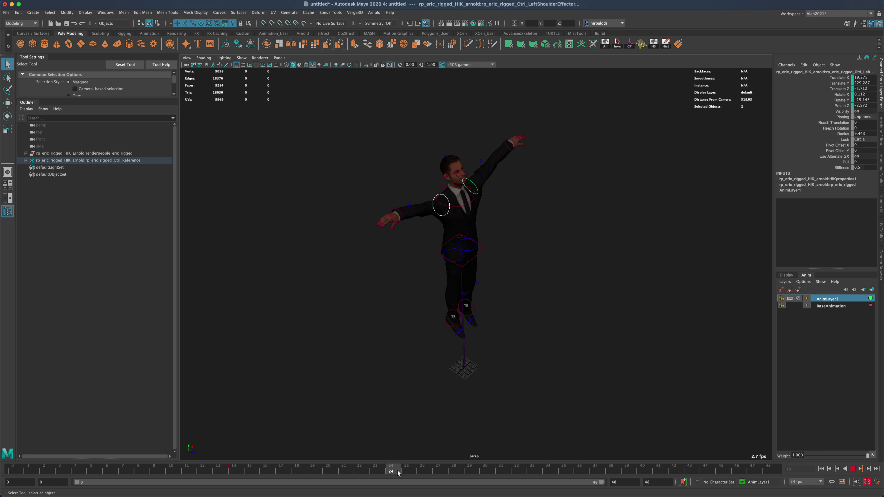
{"action": "left_click", "coordinate": [7, 115]}
{"action": "left_click", "coordinate": [321, 164]}
{"action": "left_click", "coordinate": [448, 173]}
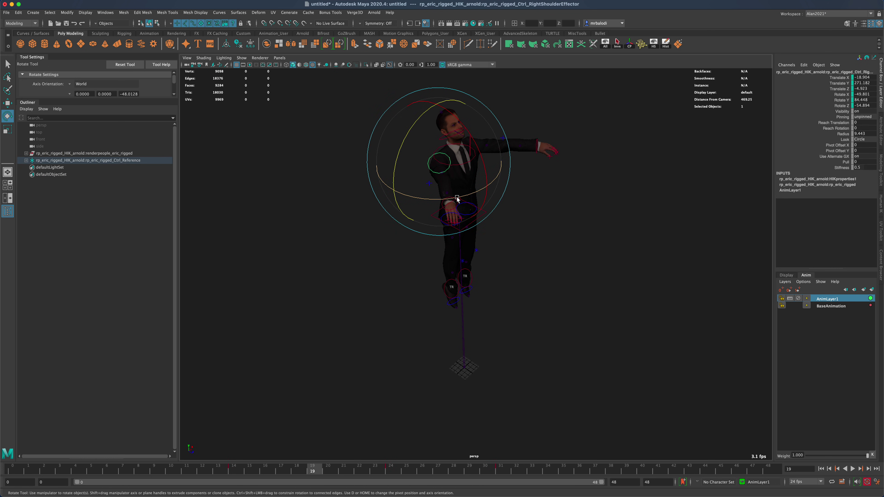
{"action": "left_click_drag", "start_coordinate": [457, 198], "coordinate": [408, 246]}
{"action": "left_click", "coordinate": [517, 227]}
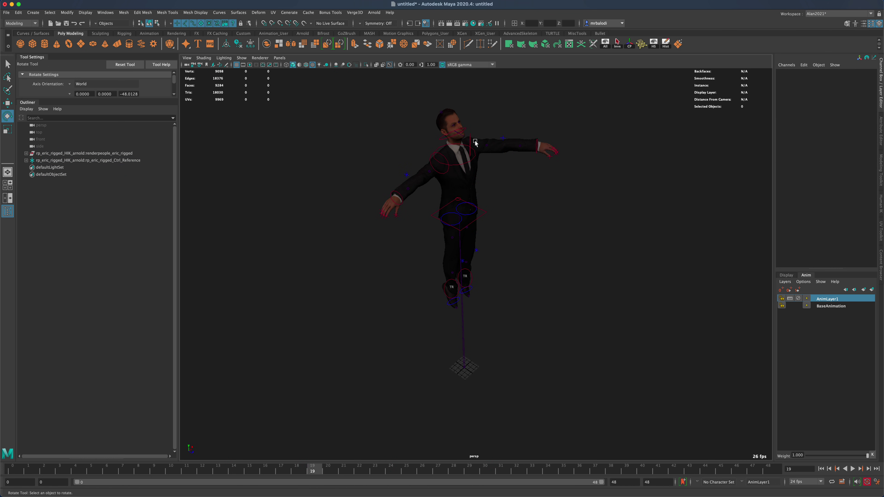
- Adjust the left shoulder effector's rotation at frame 19, scrub to frame 31 to check the arms and clear the selection
{"action": "left_click", "coordinate": [469, 136]}
{"action": "left_click_drag", "start_coordinate": [487, 179], "coordinate": [520, 173]}
{"action": "left_click_drag", "start_coordinate": [314, 468], "coordinate": [505, 466]}
{"action": "left_click", "coordinate": [593, 387]}
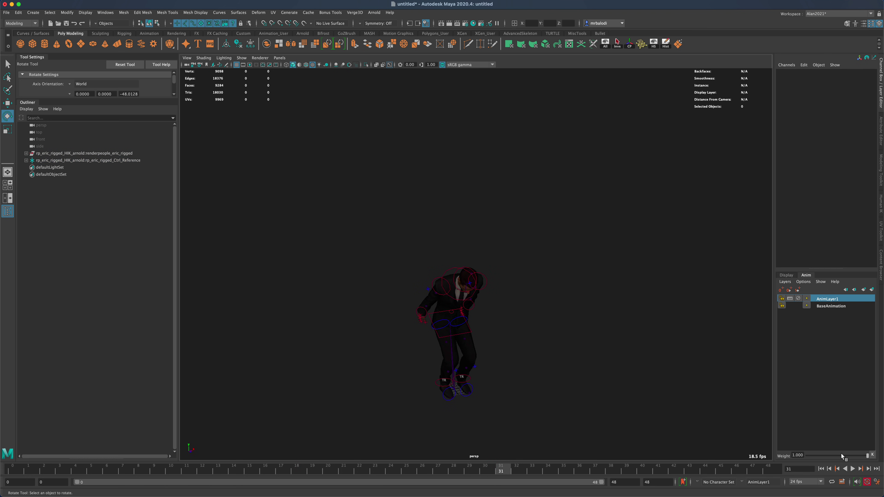
- Play the animation while varying the AnimLayer1 weight, set the weight to 0.410 and stop playback
{"action": "left_click", "coordinate": [852, 469]}
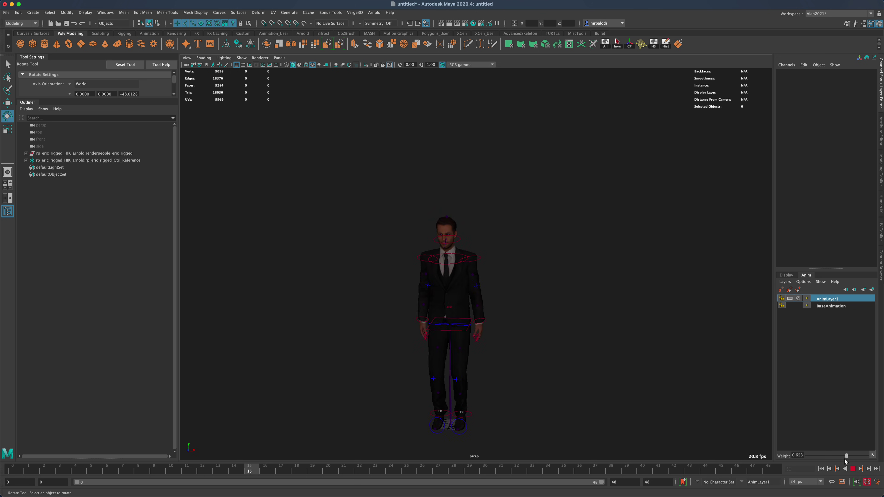
{"action": "left_click_drag", "start_coordinate": [846, 461], "coordinate": [805, 462]}
{"action": "left_click_drag", "start_coordinate": [819, 461], "coordinate": [821, 461]}
{"action": "left_click_drag", "start_coordinate": [829, 458], "coordinate": [868, 460]}
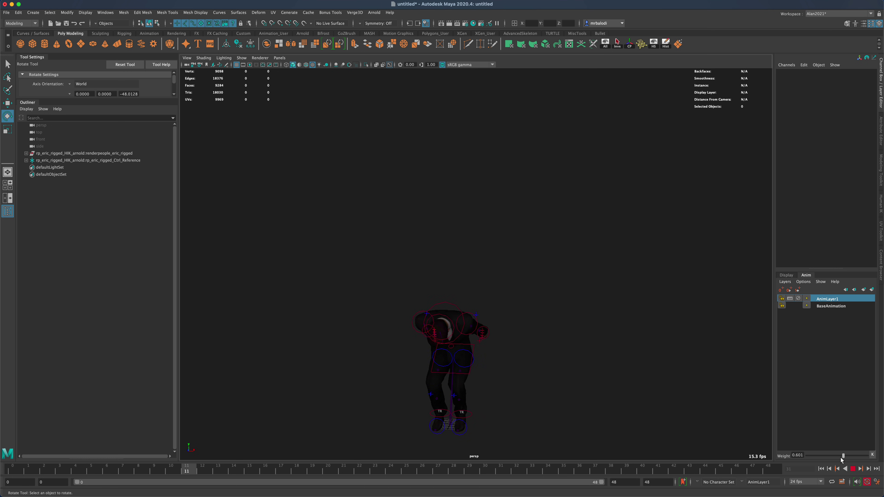
{"action": "left_click_drag", "start_coordinate": [841, 460], "coordinate": [831, 460]}
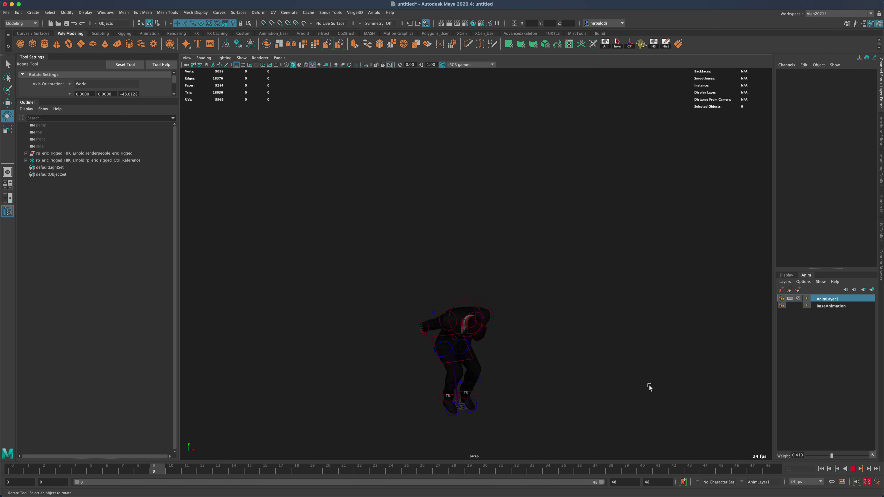
{"action": "left_click", "coordinate": [852, 469]}
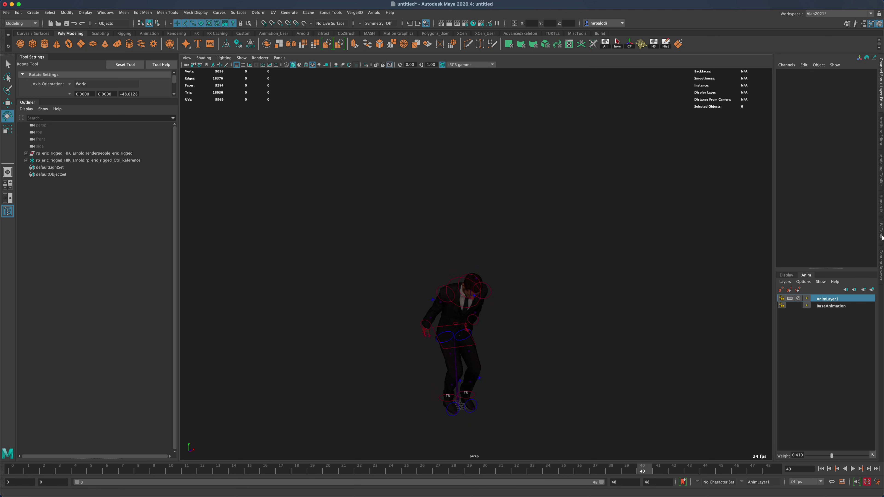
- Hide the HumanIK rig's IK effectors and turn off joint display in the viewport
{"action": "left_click", "coordinate": [880, 209]}
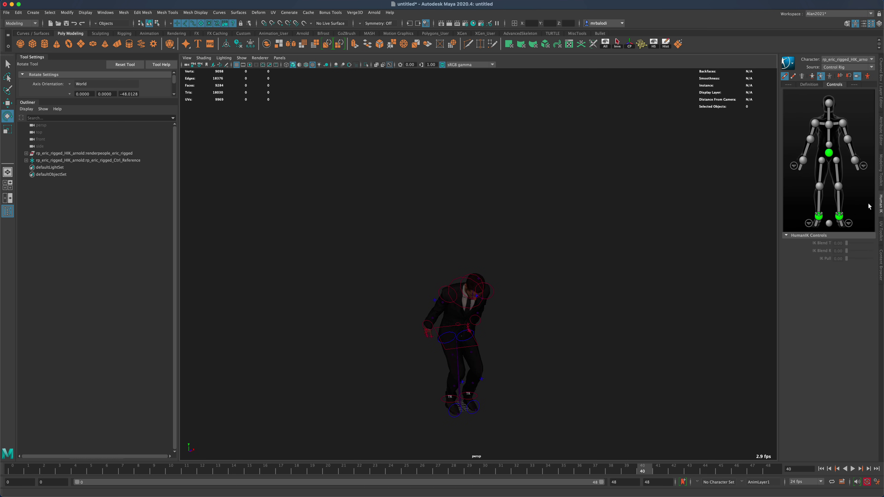
{"action": "left_click", "coordinate": [785, 76]}
{"action": "left_click_drag", "start_coordinate": [613, 229], "coordinate": [522, 216], "text": "alt"}
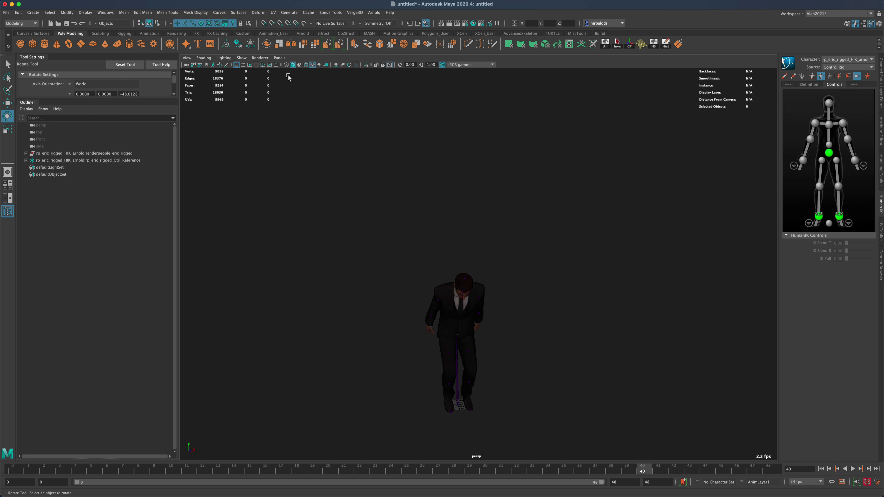
{"action": "left_click", "coordinate": [241, 58]}
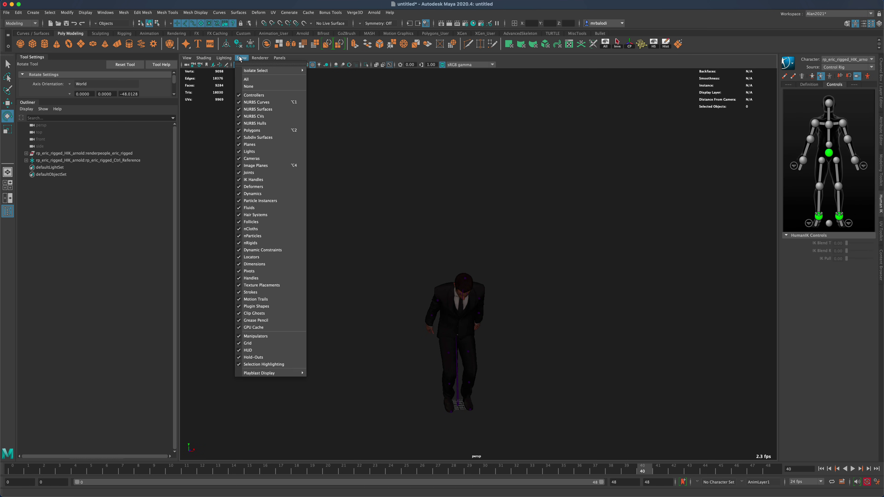
{"action": "left_click", "coordinate": [262, 171]}
{"action": "left_click_drag", "start_coordinate": [319, 242], "coordinate": [546, 310], "text": "alt"}
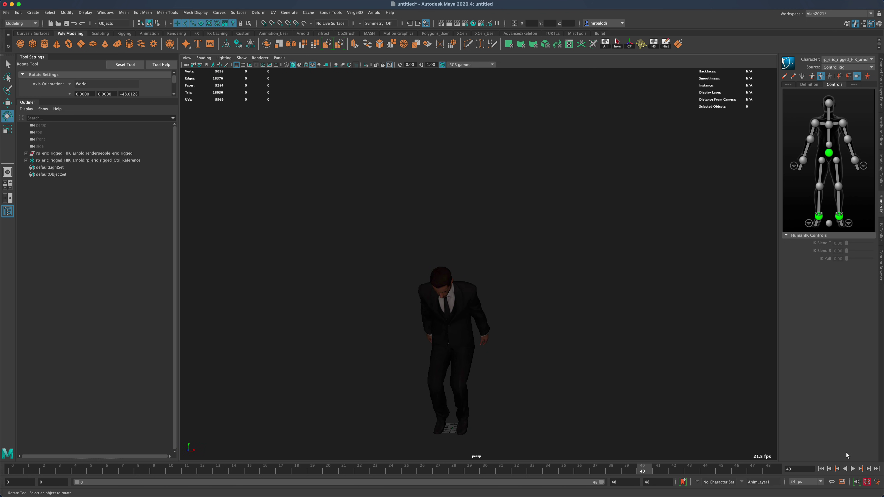
- Play the animation without the rig controls, view it from different angles and stop playback
{"action": "left_click", "coordinate": [852, 468]}
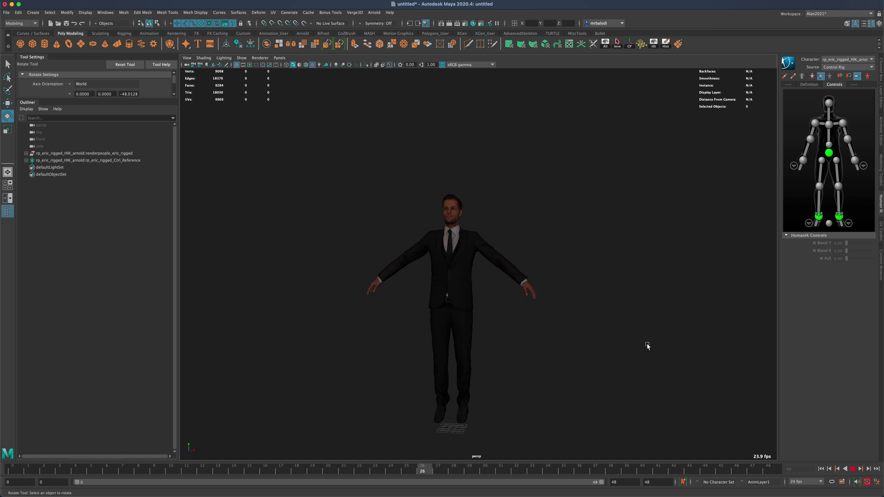
{"action": "left_click_drag", "start_coordinate": [646, 346], "coordinate": [551, 347], "text": "alt"}
{"action": "left_click_drag", "start_coordinate": [637, 347], "coordinate": [416, 351], "text": "alt"}
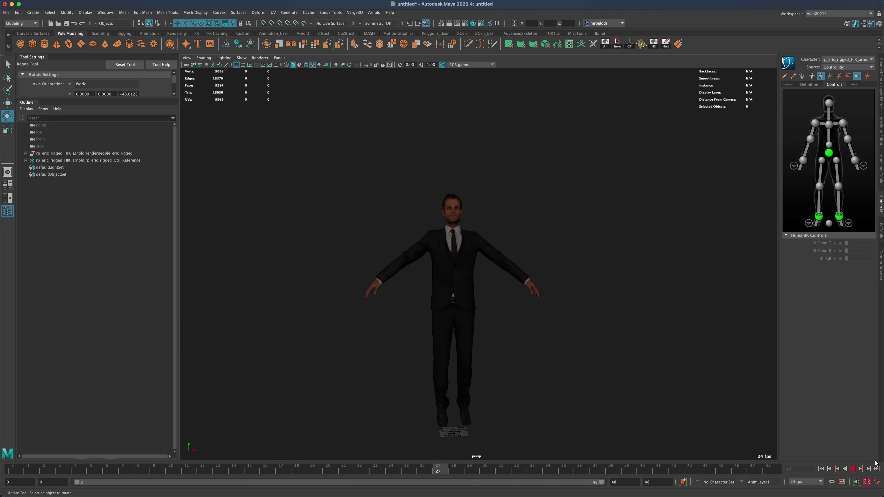
{"action": "left_click", "coordinate": [853, 470]}
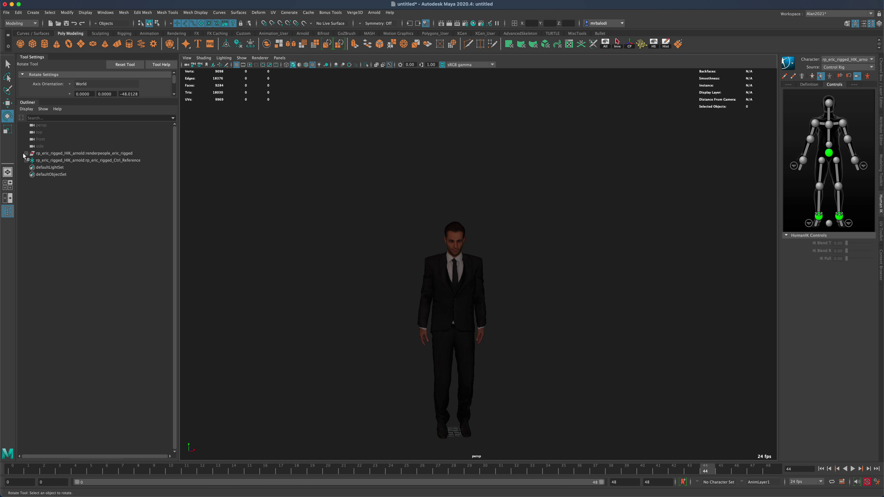
- Inspect the character mesh and control reference nodes, turn joint display back on in the viewport and clear the selection
{"action": "left_click", "coordinate": [50, 155]}
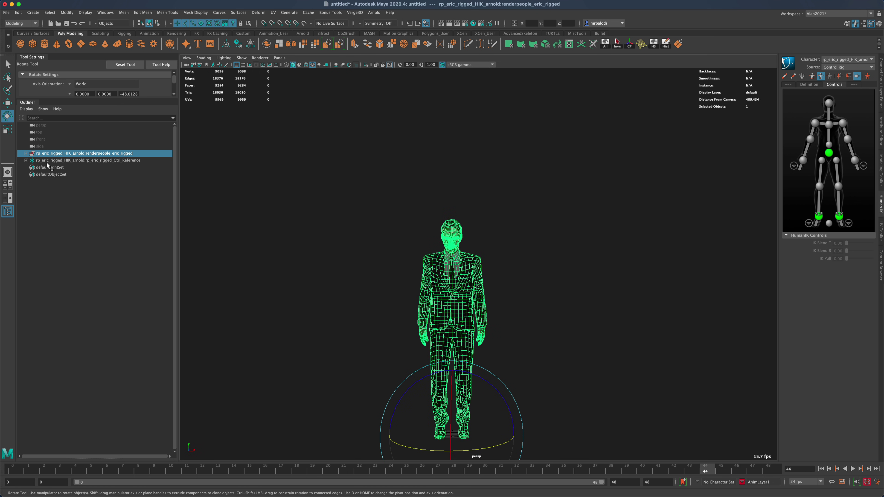
{"action": "left_click", "coordinate": [26, 160]}
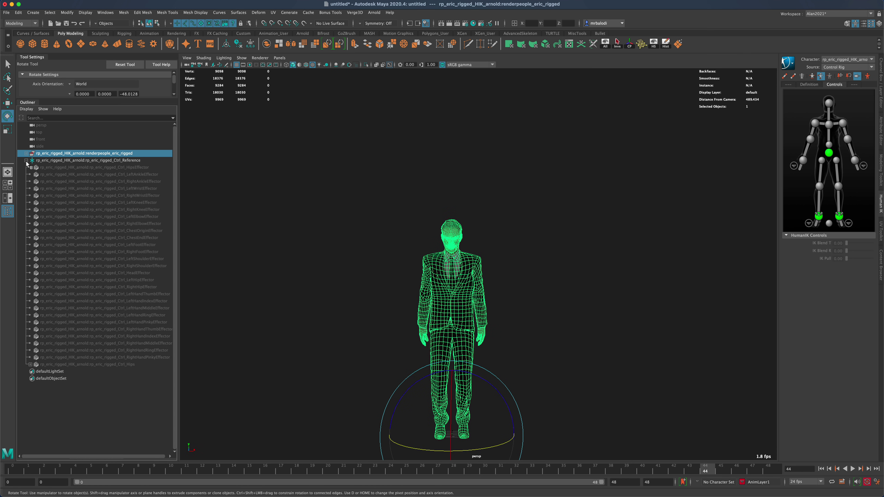
{"action": "left_click", "coordinate": [26, 160]}
{"action": "left_click", "coordinate": [70, 160], "text": "ctrl"}
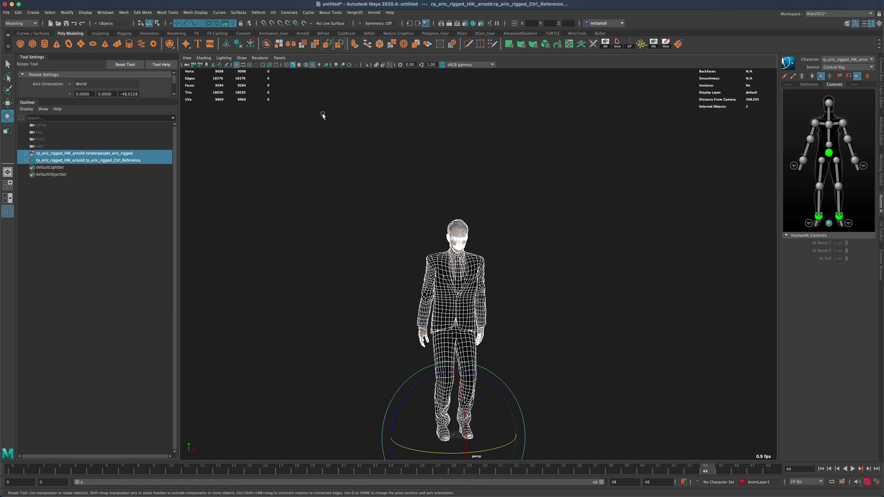
{"action": "left_click", "coordinate": [242, 58]}
{"action": "left_click", "coordinate": [254, 174]}
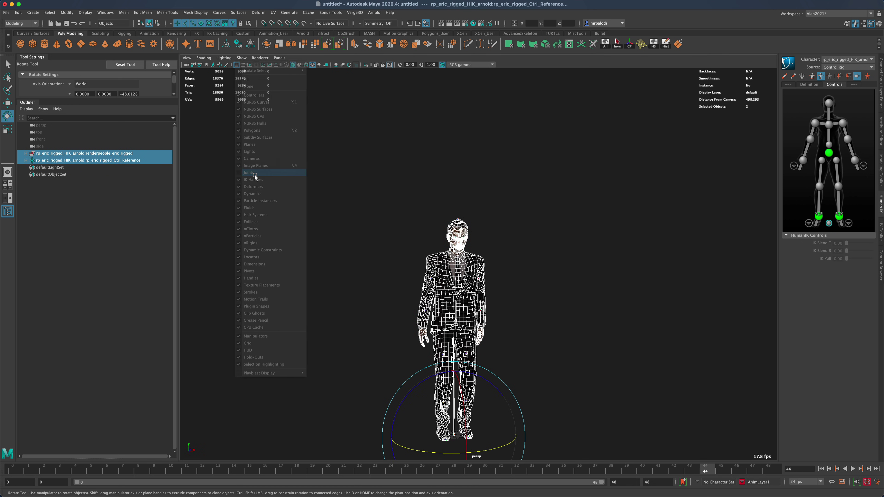
{"action": "left_click", "coordinate": [288, 222]}
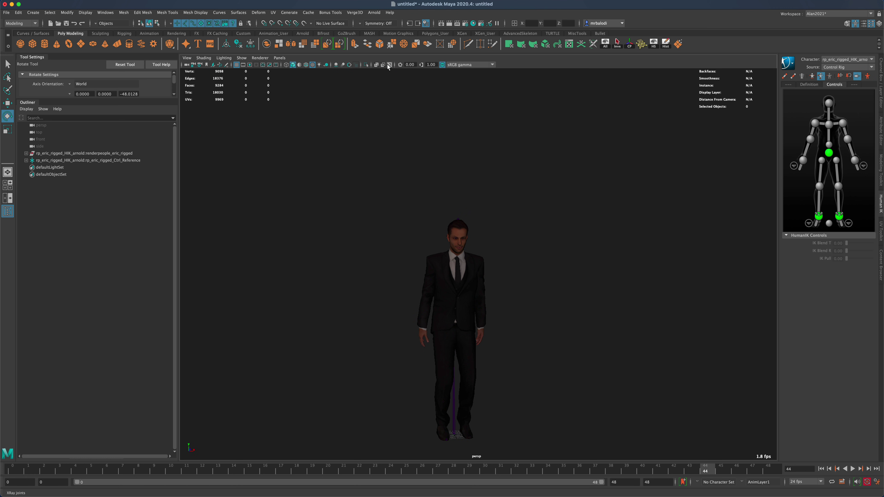
- Show the HumanIK character's skeleton and select the rp_eric_rigged_Ctrl_Reference node
{"action": "left_click", "coordinate": [802, 77]}
{"action": "left_click", "coordinate": [785, 76]}
{"action": "left_click", "coordinate": [58, 161]}
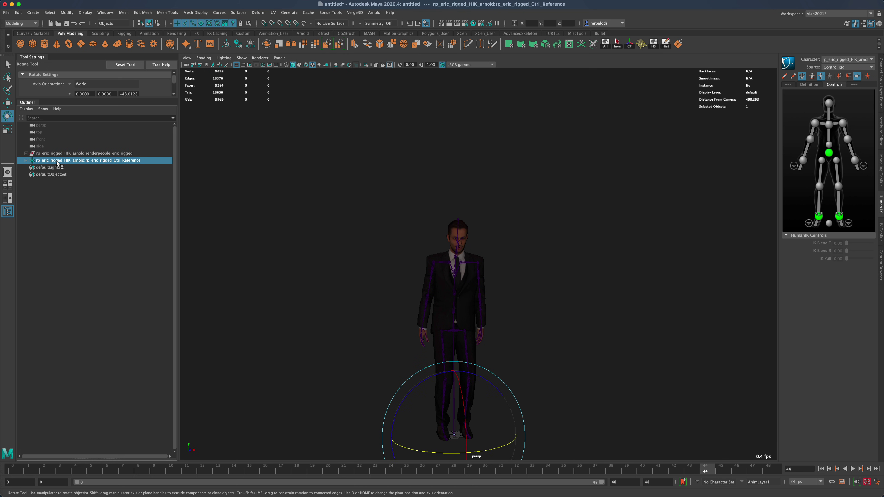
- Inspect the child effectors of rp_eric_rigged_Ctrl_Reference, the hip joint, and the root joint and mesh inside the renderpeople_eric_rigged group
{"action": "left_click", "coordinate": [26, 160]}
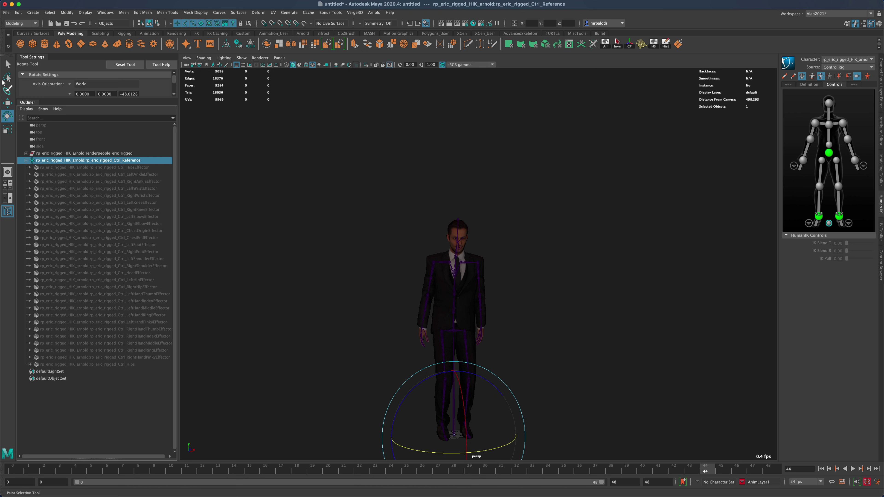
{"action": "left_click", "coordinate": [8, 66]}
{"action": "left_click", "coordinate": [452, 330]}
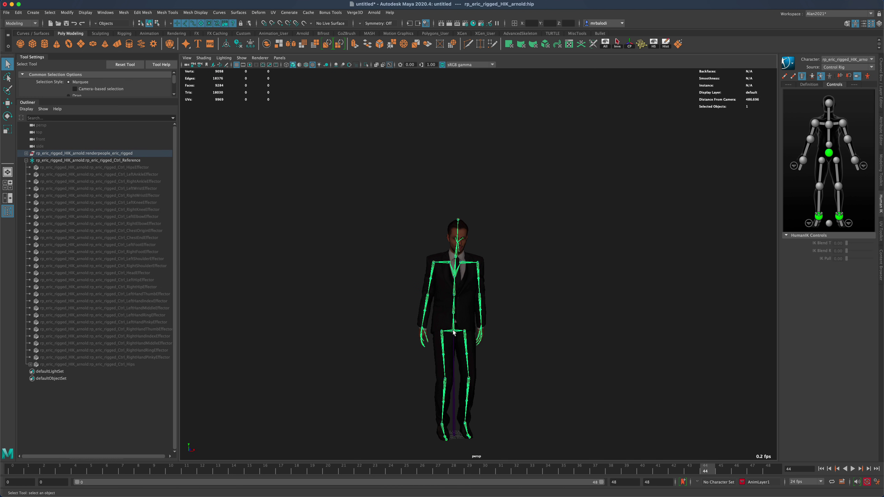
{"action": "left_click", "coordinate": [27, 153]}
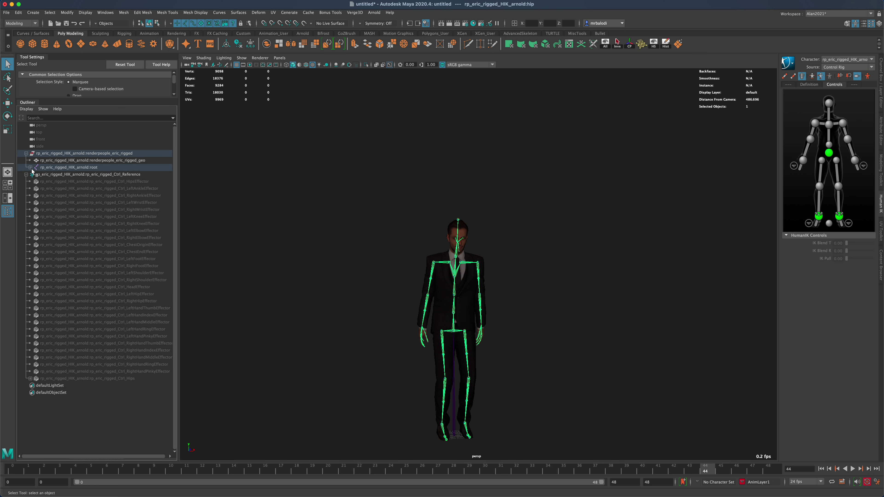
{"action": "left_click", "coordinate": [48, 168]}
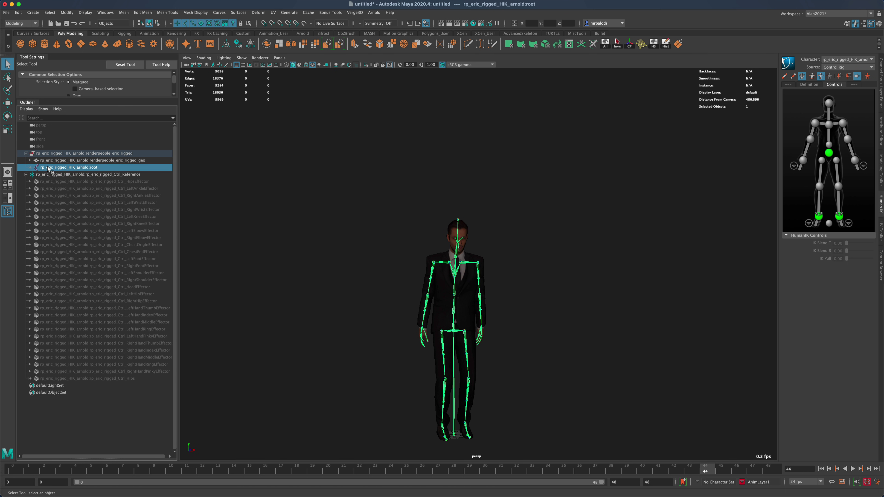
{"action": "left_click", "coordinate": [61, 160]}
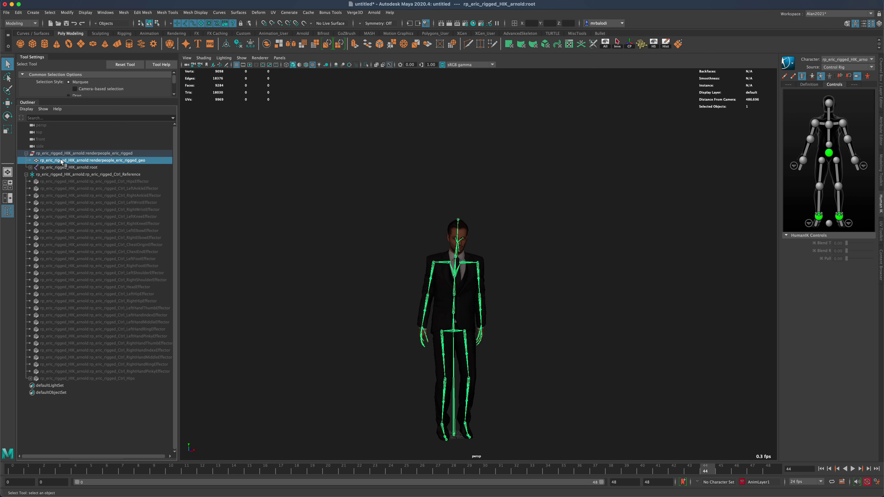
{"action": "left_click", "coordinate": [26, 174]}
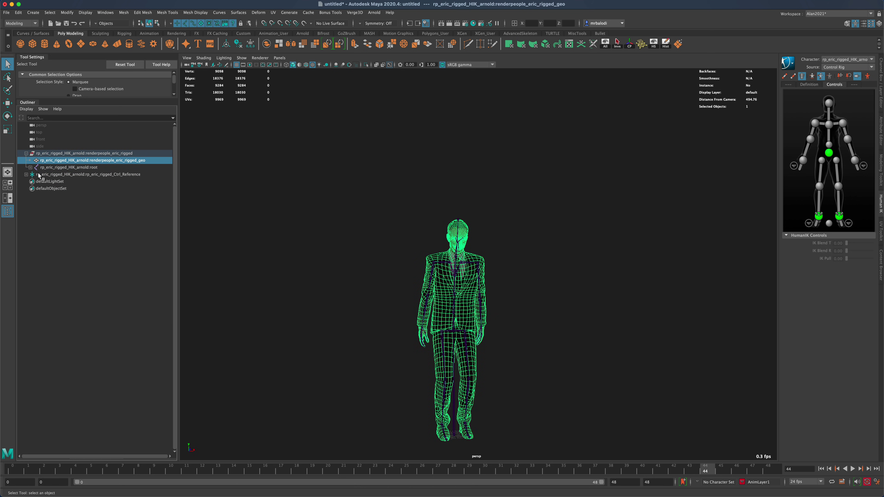
- Select the character's root joint together with the renderpeople_eric_rigged_geo mesh
{"action": "left_click", "coordinate": [45, 167]}
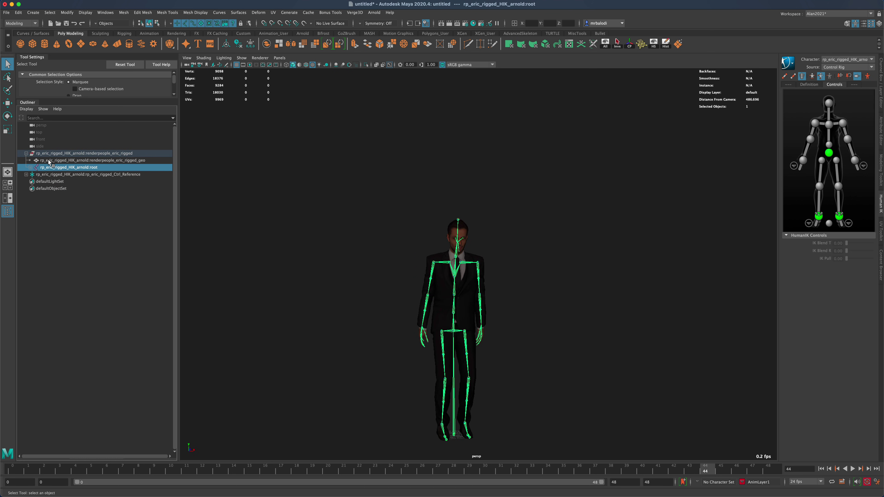
{"action": "left_click", "coordinate": [61, 160], "text": "ctrl"}
{"action": "middle_click_drag", "start_coordinate": [326, 286], "coordinate": [328, 257], "text": "alt"}
{"action": "scroll", "coordinate": [332, 271], "scroll_direction": "up", "scroll_amount": 3}
{"action": "mouse_move", "coordinate": [332, 272]}
{"action": "left_mouse_down", "text": "alt"}
{"action": "mouse_move", "coordinate": [298, 273]}
{"action": "mouse_move", "coordinate": [367, 275]}
{"action": "mouse_move", "coordinate": [322, 274]}
{"action": "mouse_move", "coordinate": [345, 277]}
{"action": "mouse_move", "coordinate": [337, 282]}
{"action": "left_mouse_up", "text": "alt"}
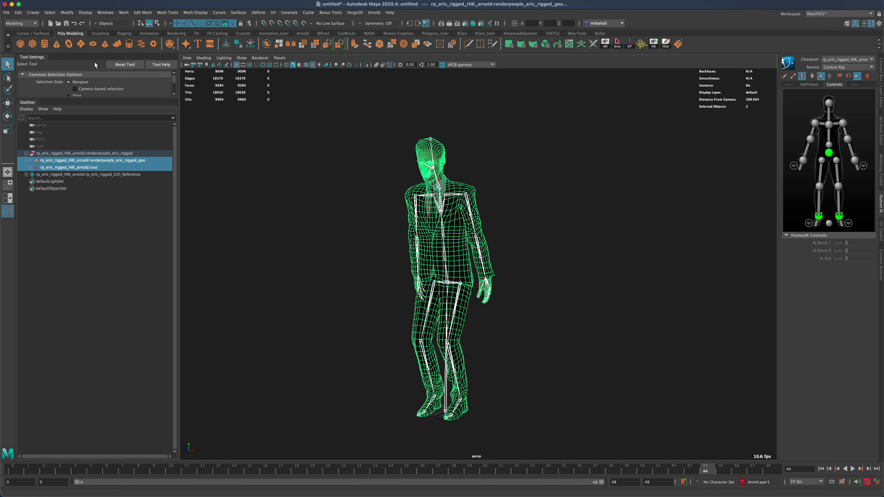
- Review the FBX export options for the selected mesh and root, including the Bake Animation start and end frames, and close them without exporting
{"action": "left_click", "coordinate": [6, 12]}
{"action": "left_click", "coordinate": [33, 105]}
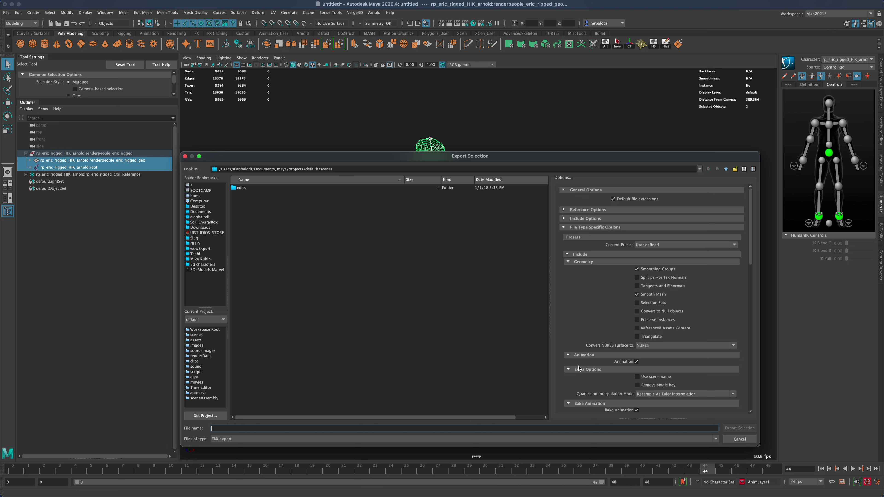
{"action": "scroll", "coordinate": [592, 343], "scroll_direction": "down", "scroll_amount": 3}
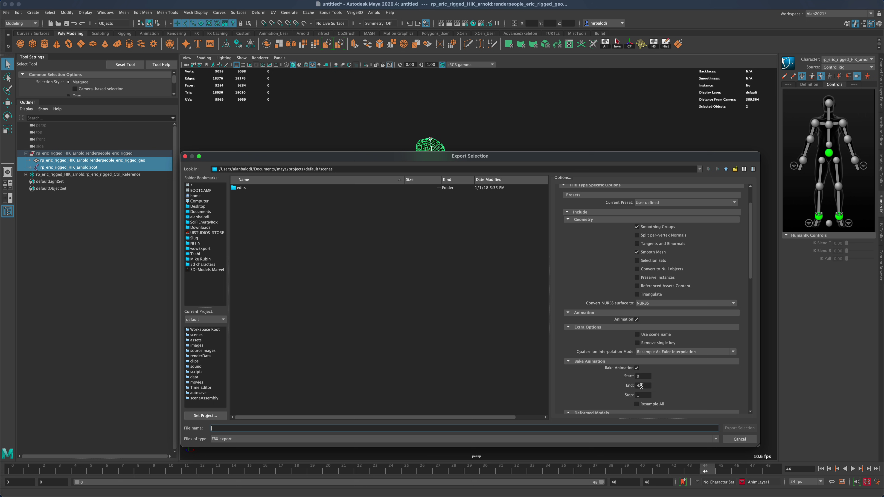
{"action": "left_click_drag", "start_coordinate": [641, 386], "coordinate": [635, 386]}
{"action": "double_click", "coordinate": [642, 375]}
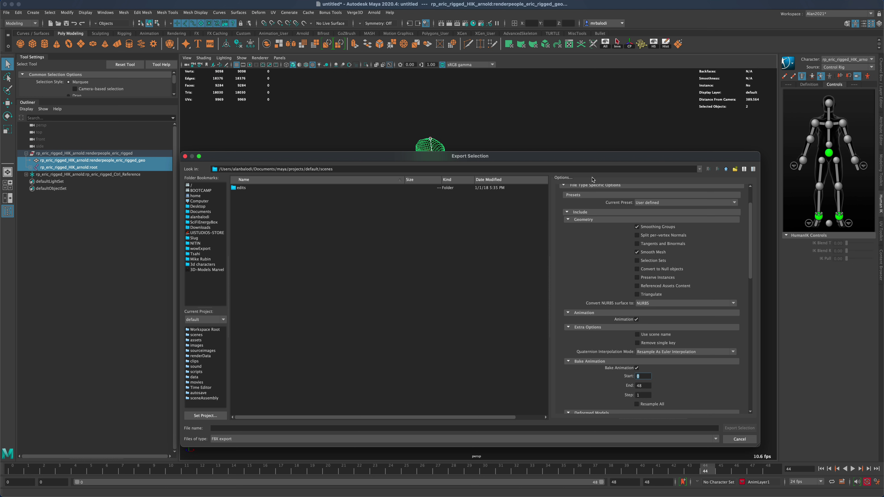
{"action": "left_click_drag", "start_coordinate": [588, 161], "coordinate": [590, 137]}
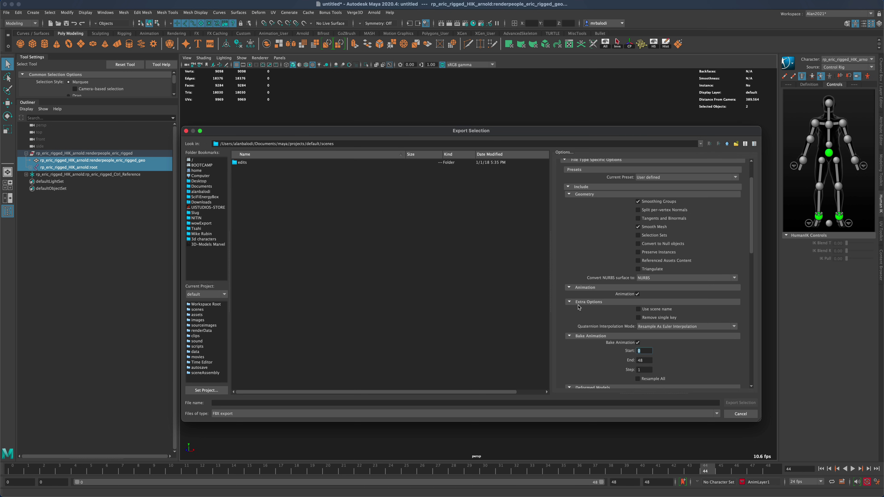
{"action": "left_click_drag", "start_coordinate": [555, 135], "coordinate": [499, 348]}
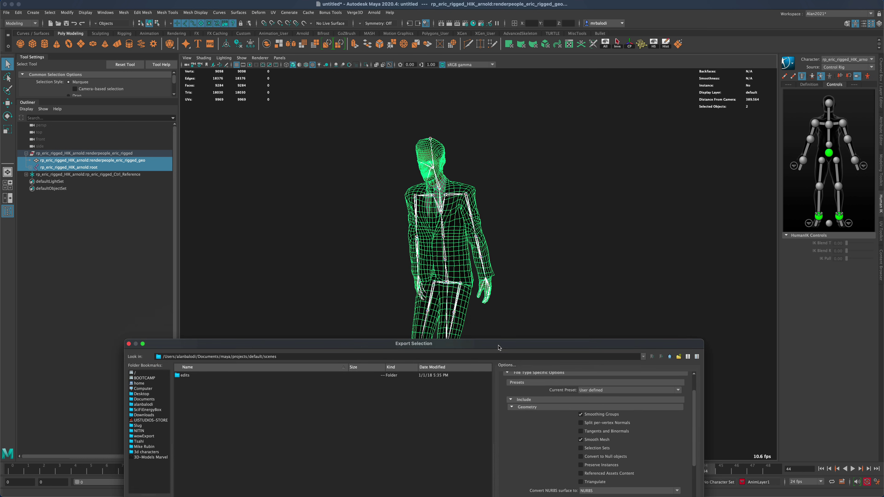
{"action": "left_click_drag", "start_coordinate": [427, 347], "coordinate": [414, 216]}
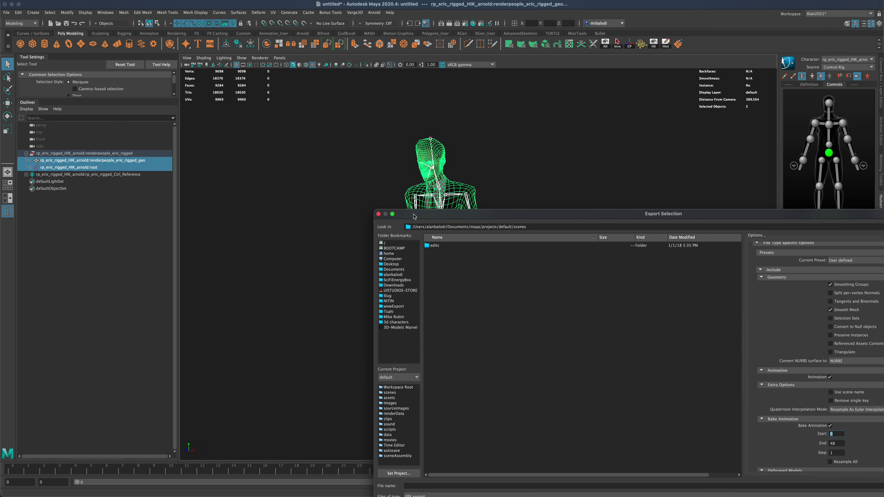
{"action": "left_click", "coordinate": [378, 214]}
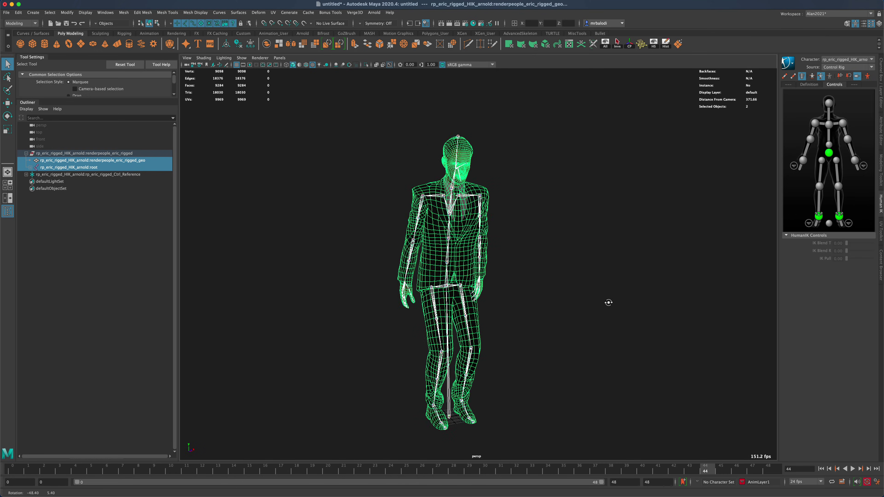
- Play the jump animation with the mesh and root joint selected, viewing the character from another angle
{"action": "left_click_drag", "start_coordinate": [609, 346], "coordinate": [606, 218], "text": "alt"}
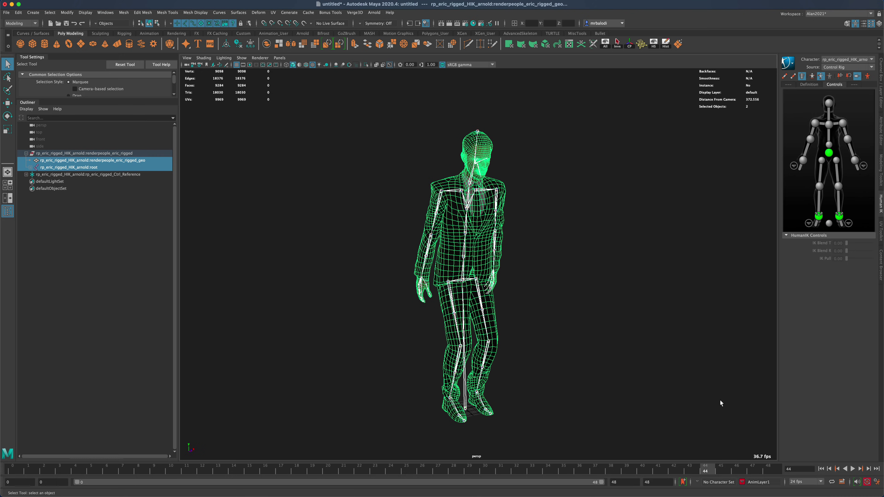
{"action": "left_click", "coordinate": [852, 468]}
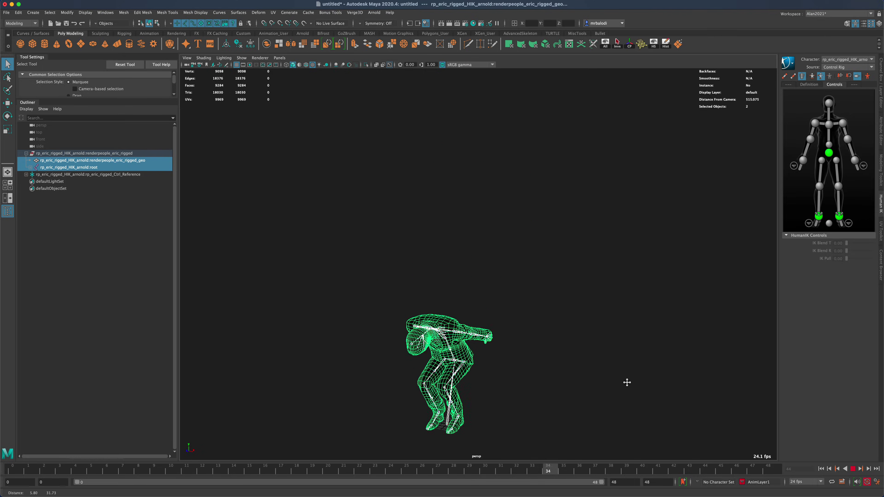